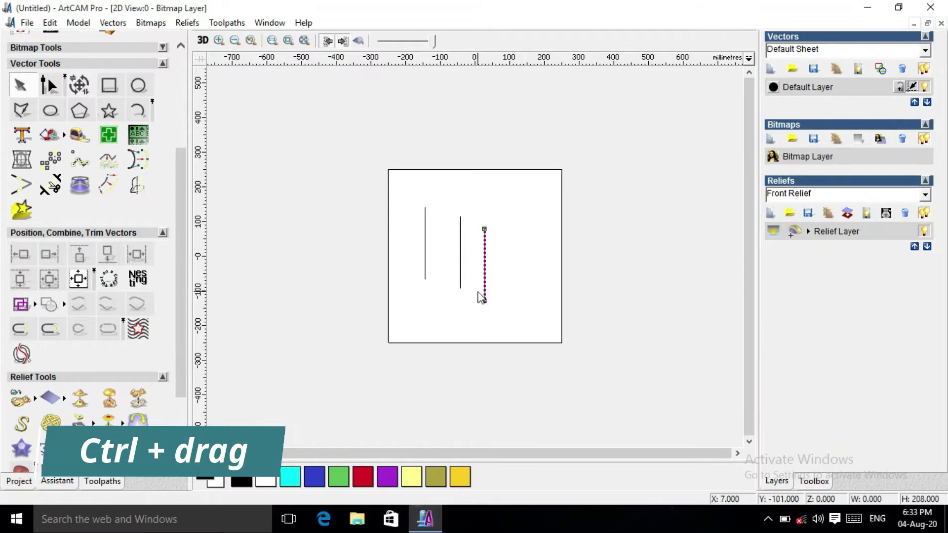
# Align the three vertical lines so their ends are level with the rightmost line
pyautogui.keyDown('ctrl'); pyautogui.moveTo(407, 192); pyautogui.dragTo(512, 335); pyautogui.keyUp('ctrl')
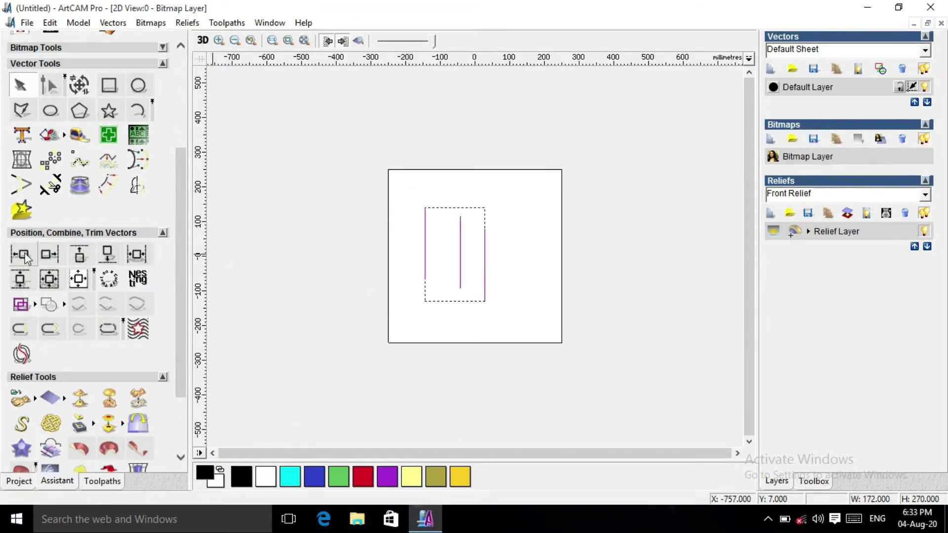
# Draw a horizontal line about 282 mm long above the vertical lines and copy it about 74 mm lower
pyautogui.click(443, 187)
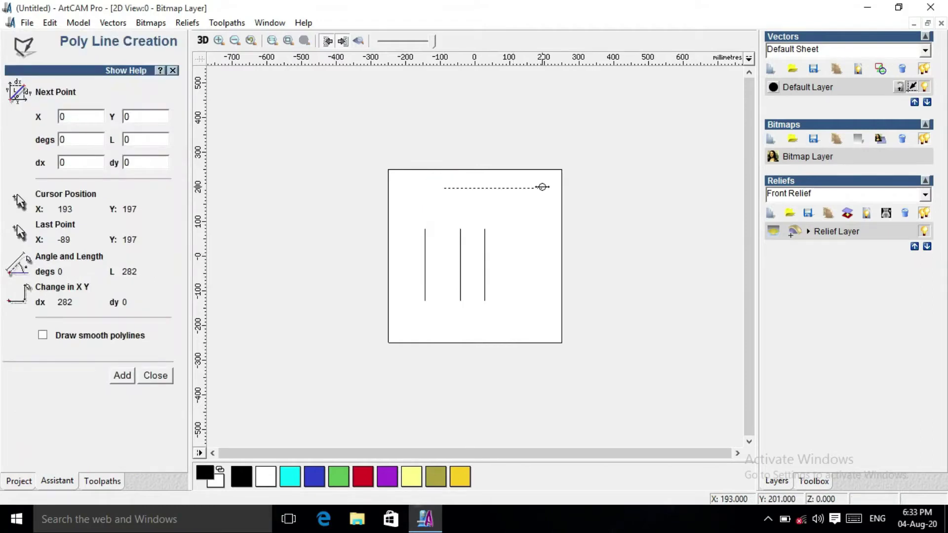
pyautogui.click(541, 187)
pyautogui.press('Escape')
pyautogui.moveTo(534, 189); pyautogui.dragTo(536, 214)
# Align the two horizontal lines at their left ends
pyautogui.moveTo(421, 178); pyautogui.dragTo(550, 237)
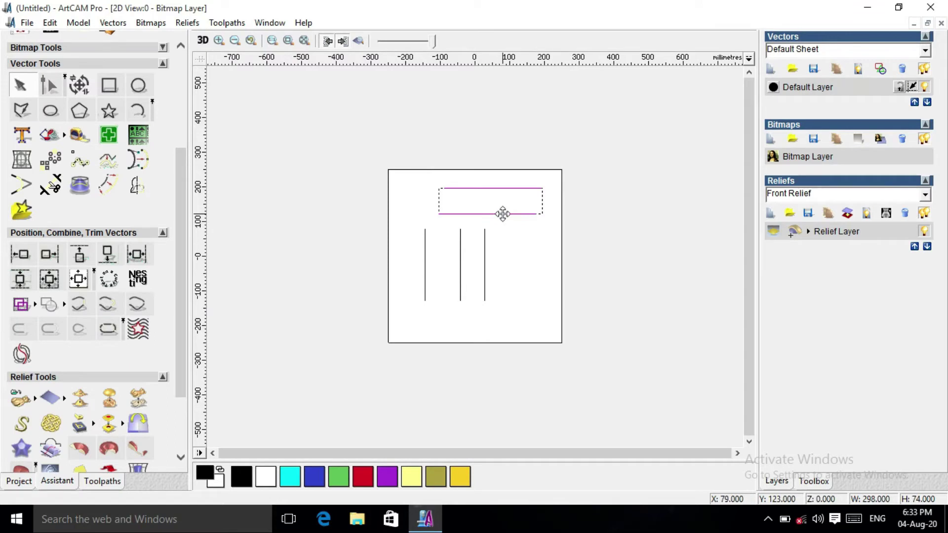
pyautogui.click(537, 244)
pyautogui.moveTo(430, 180); pyautogui.dragTo(551, 242)
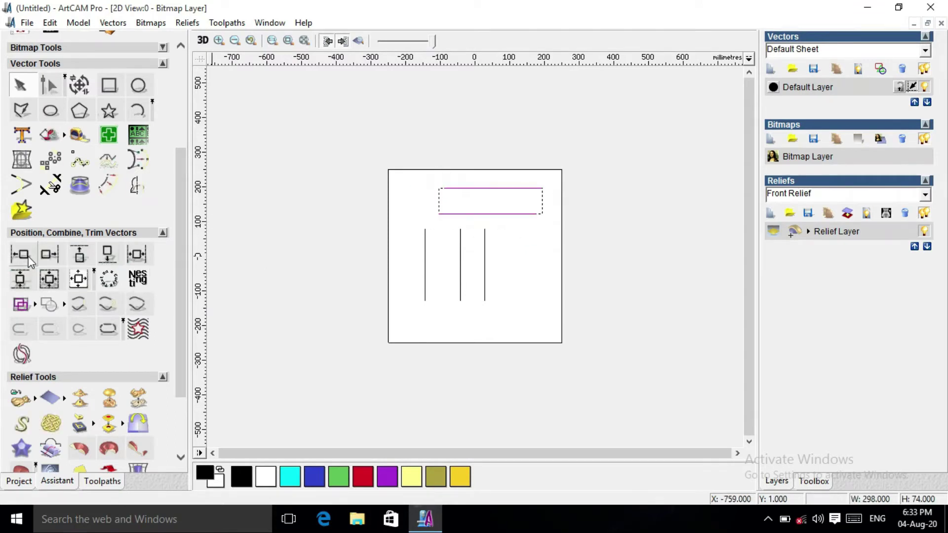
pyautogui.click(550, 248)
# Centre the middle vertical line on the page
pyautogui.click(460, 271)
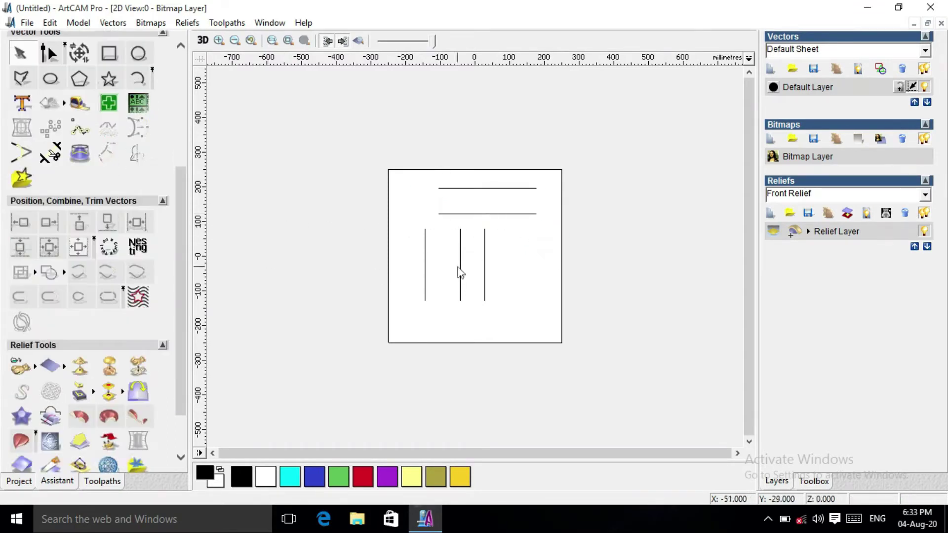
pyautogui.click(85, 249)
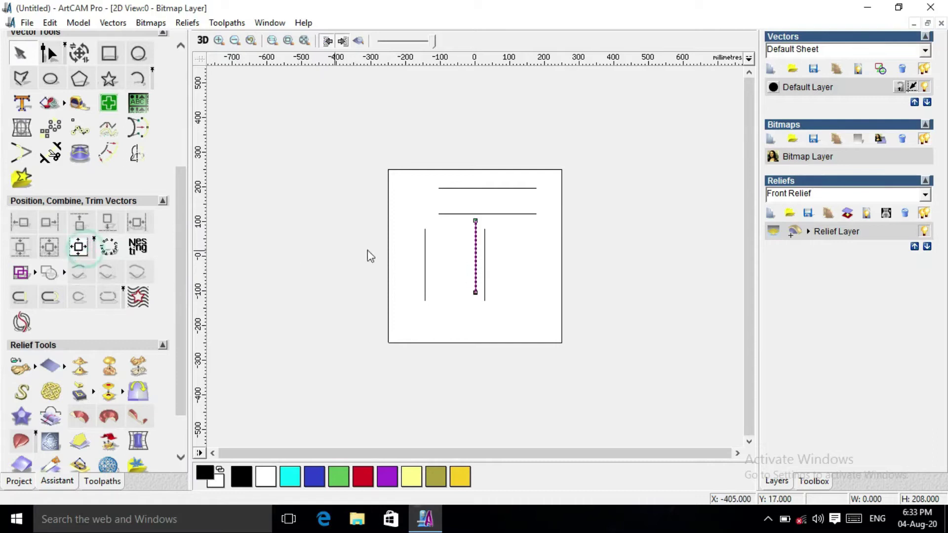
pyautogui.click(500, 246)
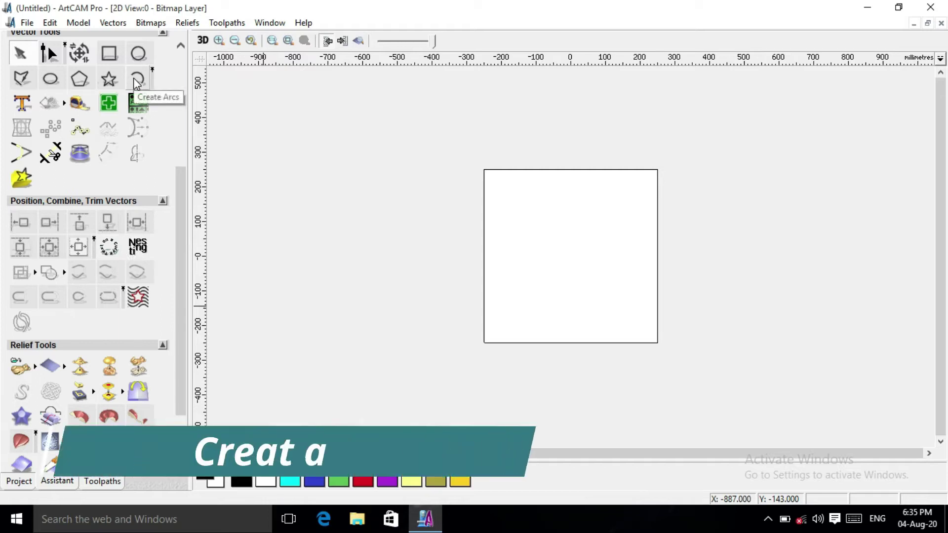
# Draw a horizontal line about 312 mm long across the middle of the empty sheet
pyautogui.click(21, 78)
pyautogui.click(518, 256)
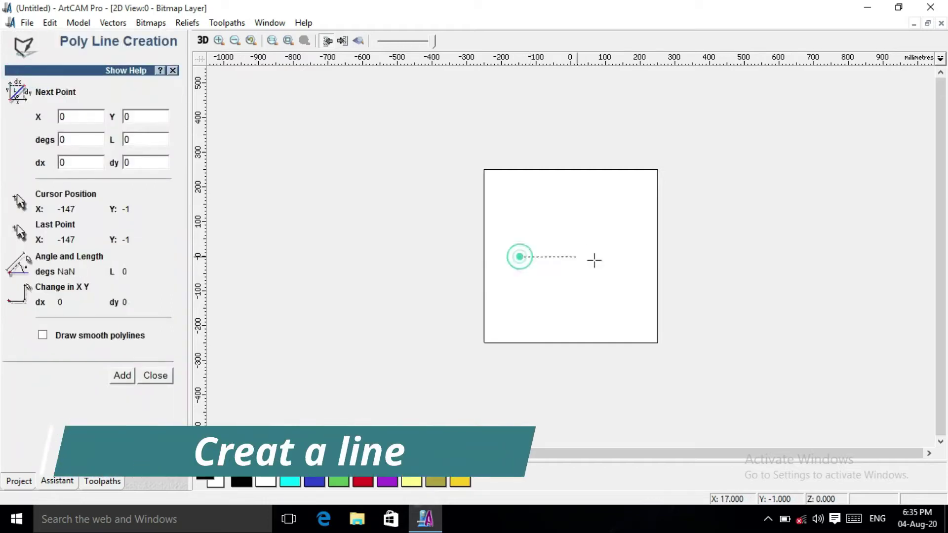
pyautogui.click(628, 257)
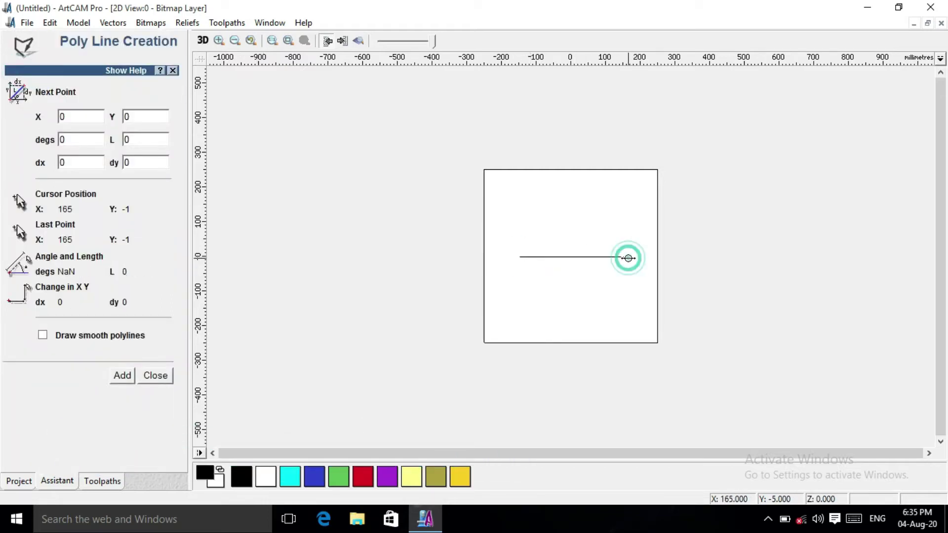
pyautogui.press('Escape')
# Convert the horizontal line's span to an arc and reshape it into a shallow upward bulge
pyautogui.press('n')
pyautogui.rightClick(554, 256)
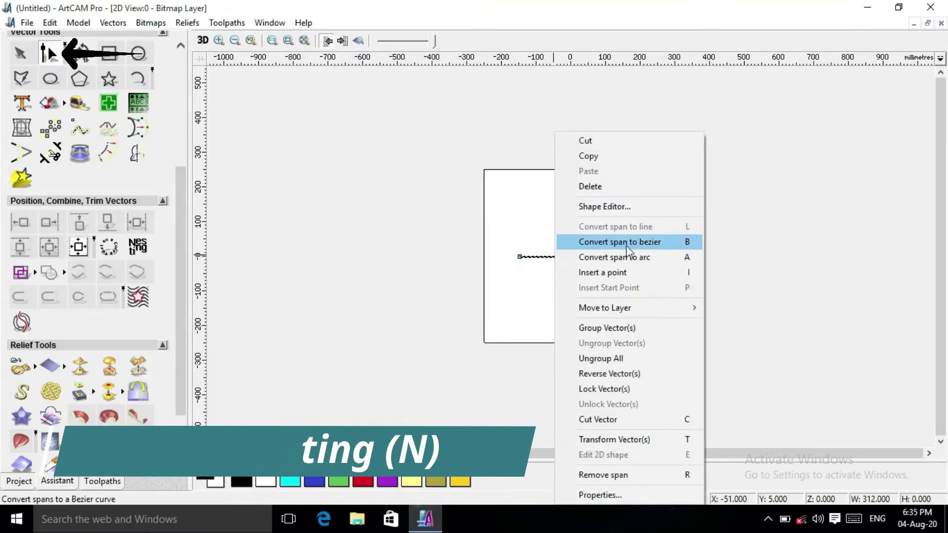
pyautogui.click(632, 256)
pyautogui.moveTo(573, 203); pyautogui.dragTo(573, 234)
# Add the text "woodlook" just above the arc
pyautogui.click(22, 102)
pyautogui.click(519, 231)
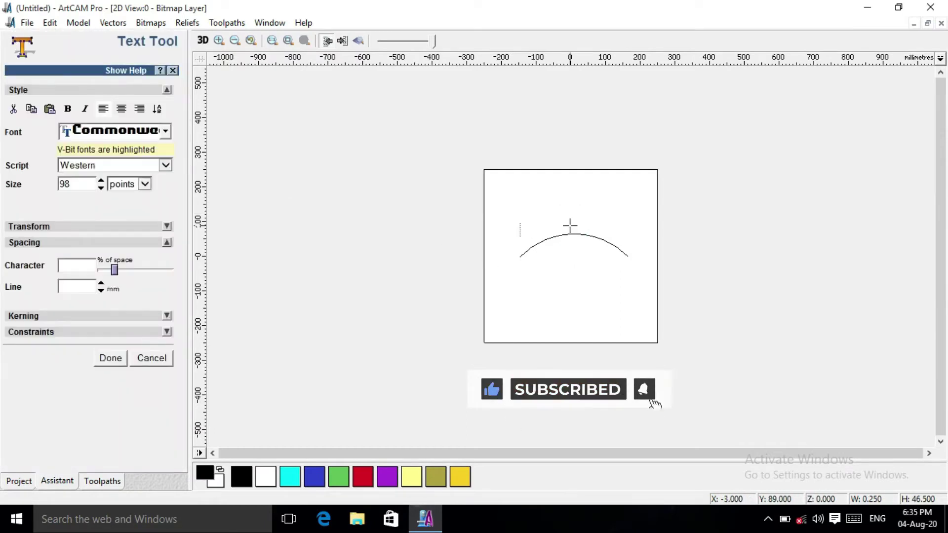
pyautogui.write('woodt')
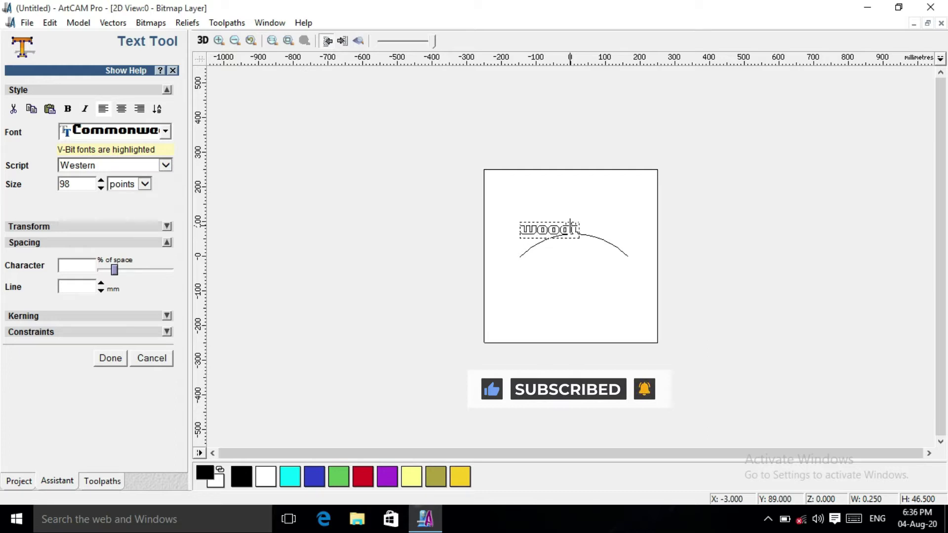
pyautogui.write('ook')
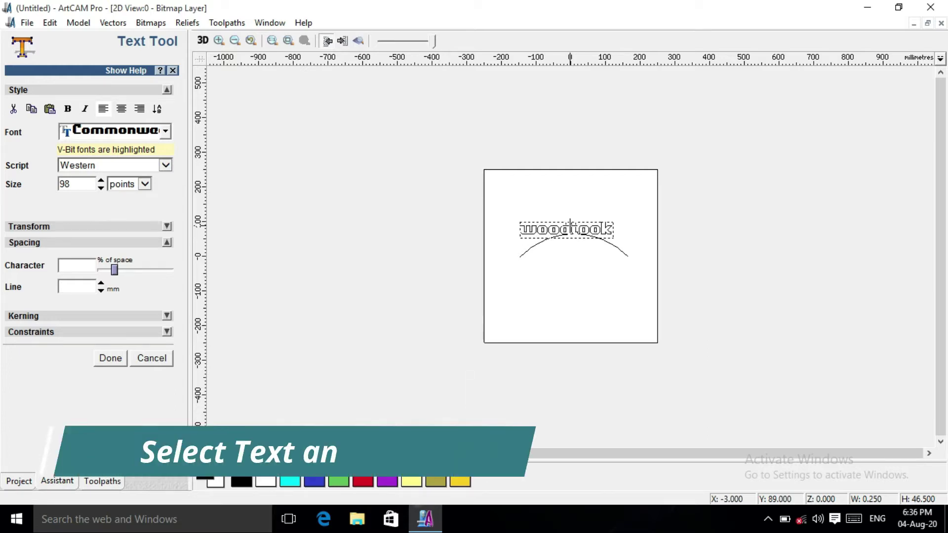
pyautogui.press('Escape')
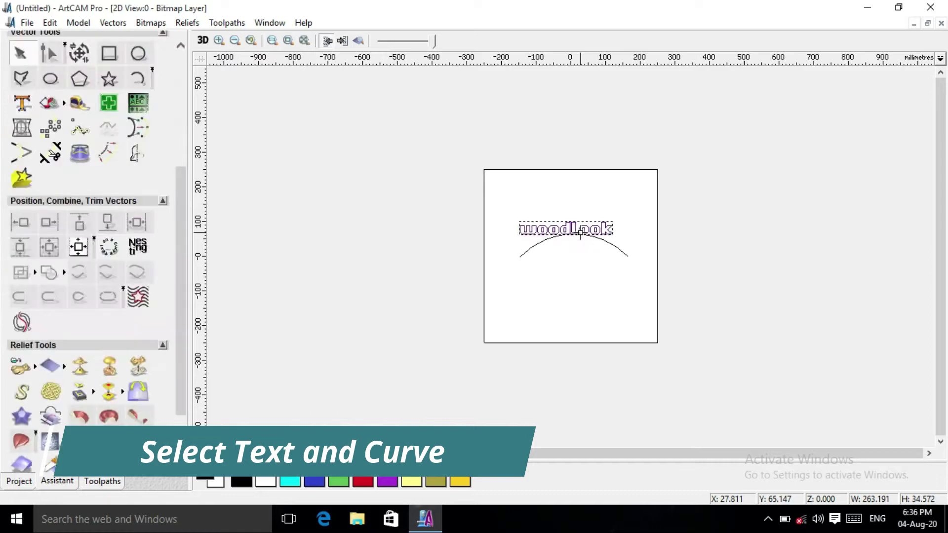
# Fit the "woodlook" text to the arc with Text on a Curve
pyautogui.keyDown('shift'); pyautogui.click(528, 250); pyautogui.keyUp('shift')
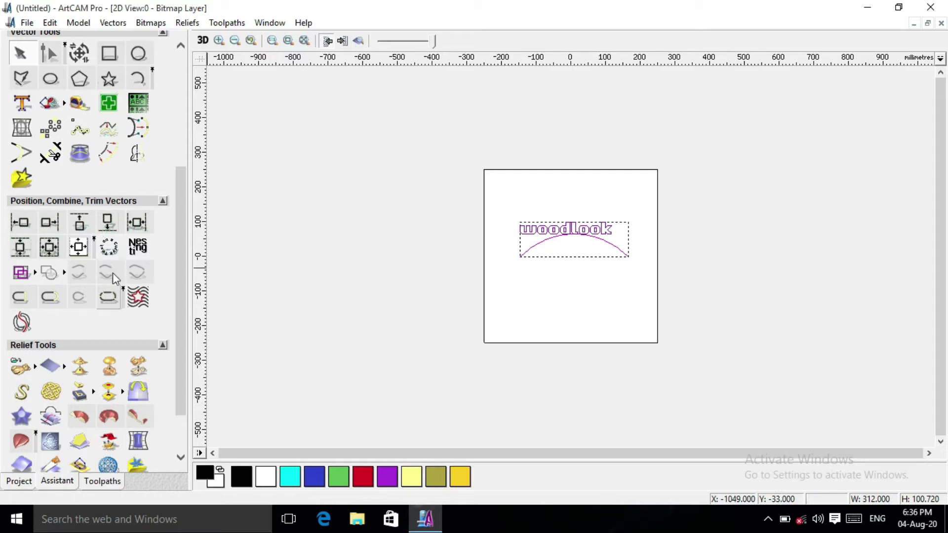
pyautogui.click(109, 247)
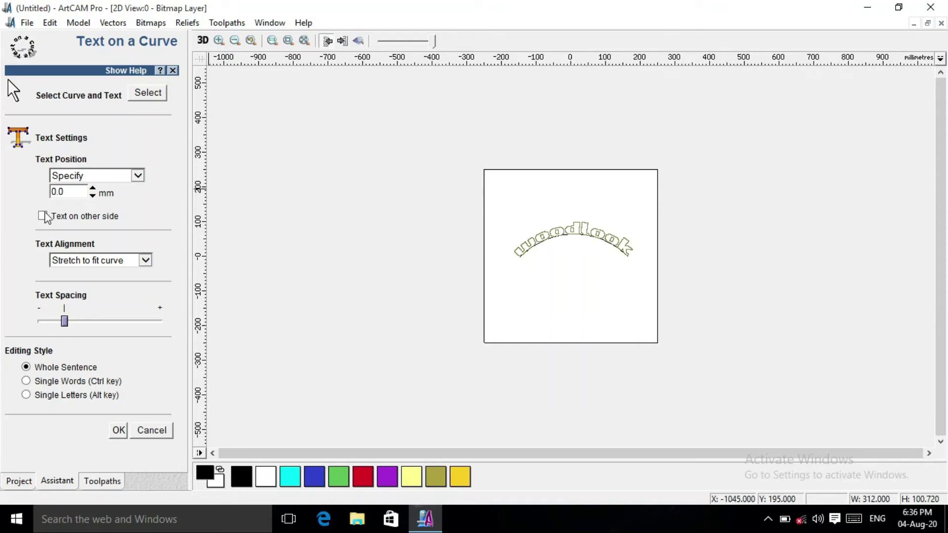
# Try the text positions Below Line, Centre on Strikeout, Centre on Ascent and Base Line in turn
pyautogui.click(138, 176)
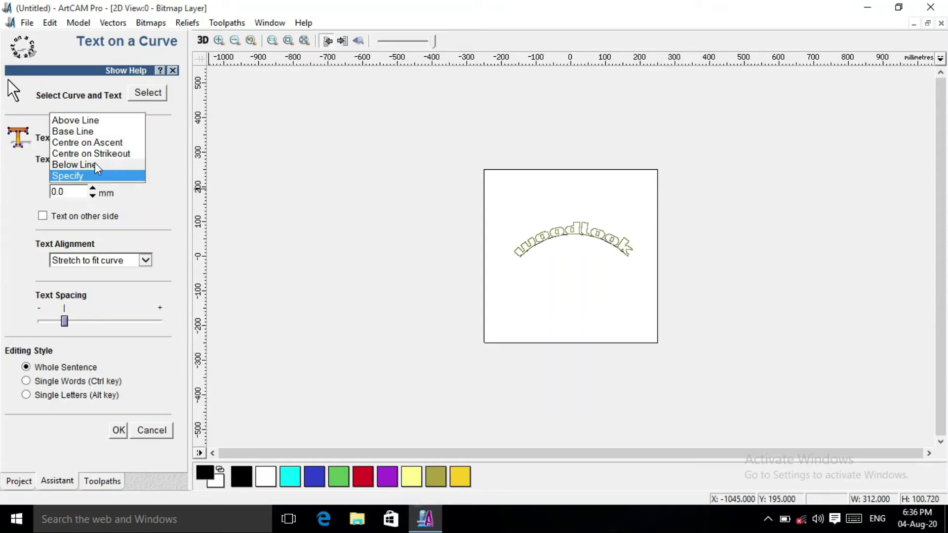
pyautogui.click(94, 165)
pyautogui.click(140, 177)
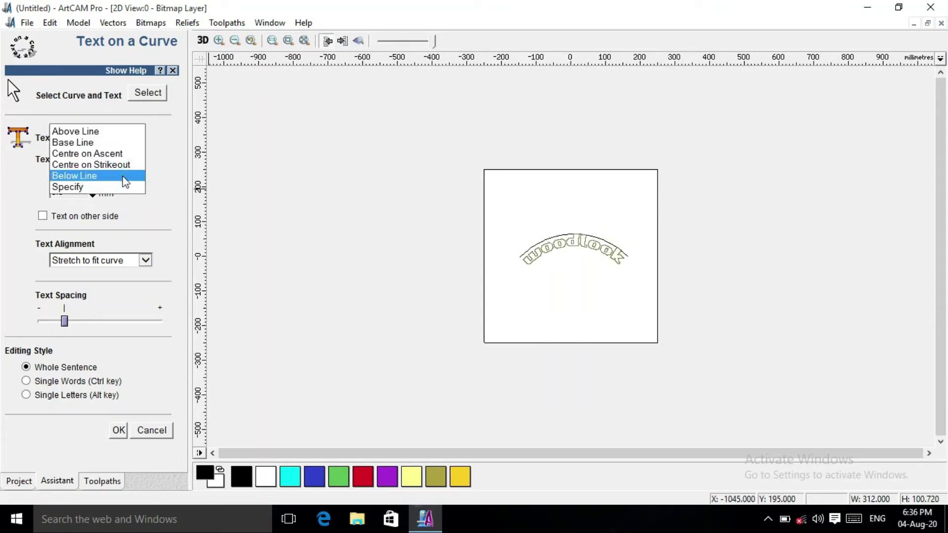
pyautogui.click(99, 165)
pyautogui.click(125, 176)
pyautogui.click(102, 165)
pyautogui.click(138, 176)
pyautogui.click(104, 164)
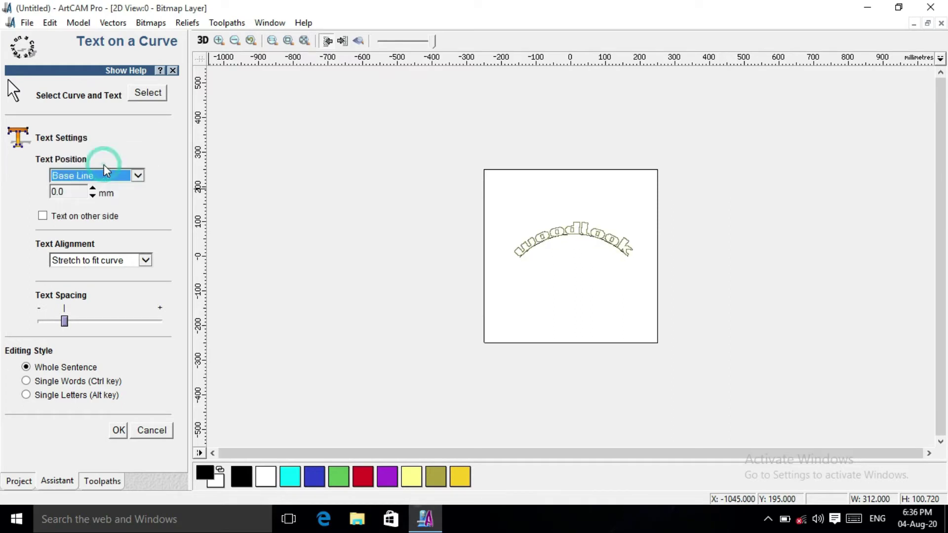
# Set the text position to Specify with a 15 mm offset, and try the text on the other side of the curve
pyautogui.click(138, 176)
pyautogui.click(115, 219)
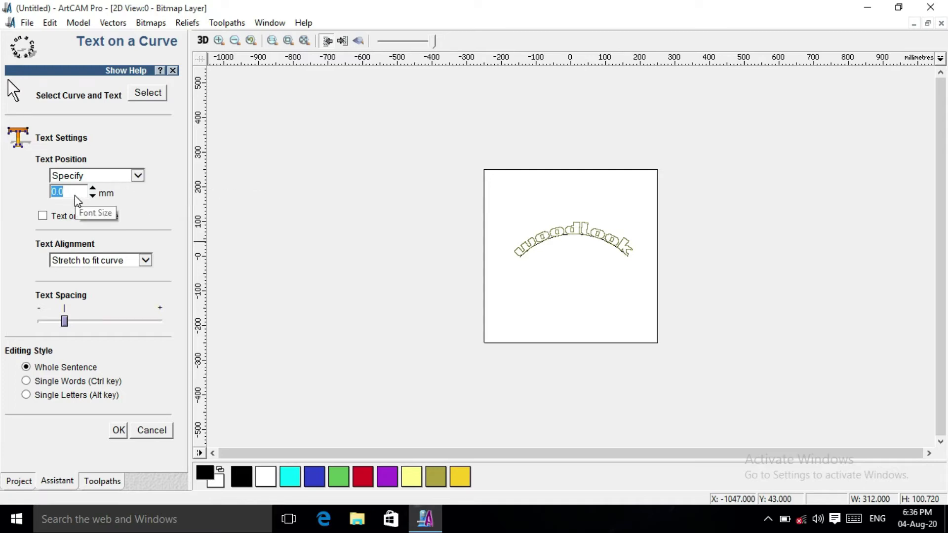
pyautogui.write('5')
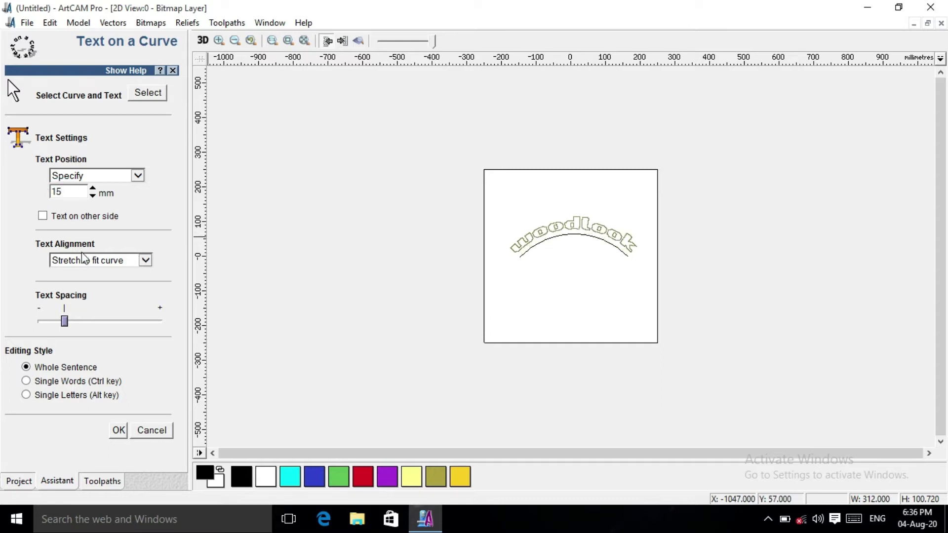
pyautogui.click(43, 216)
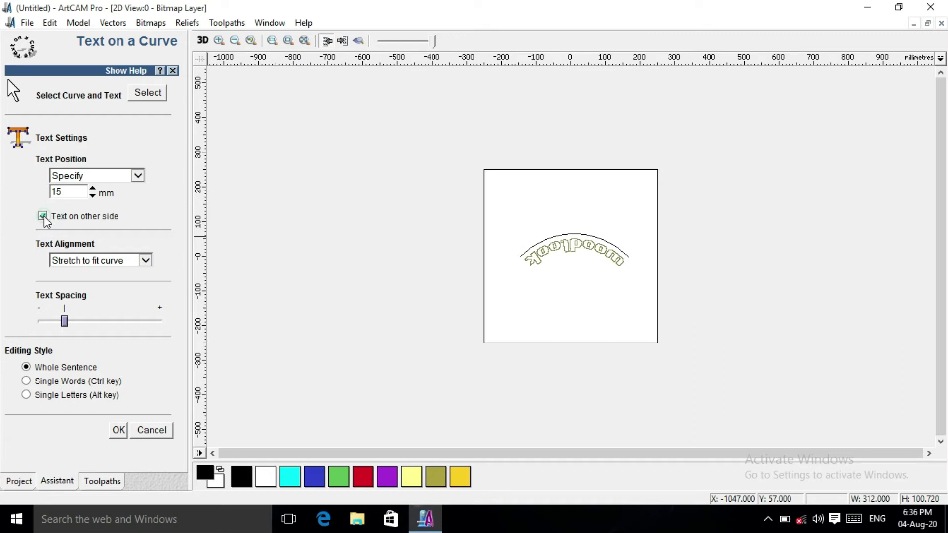
pyautogui.click(43, 217)
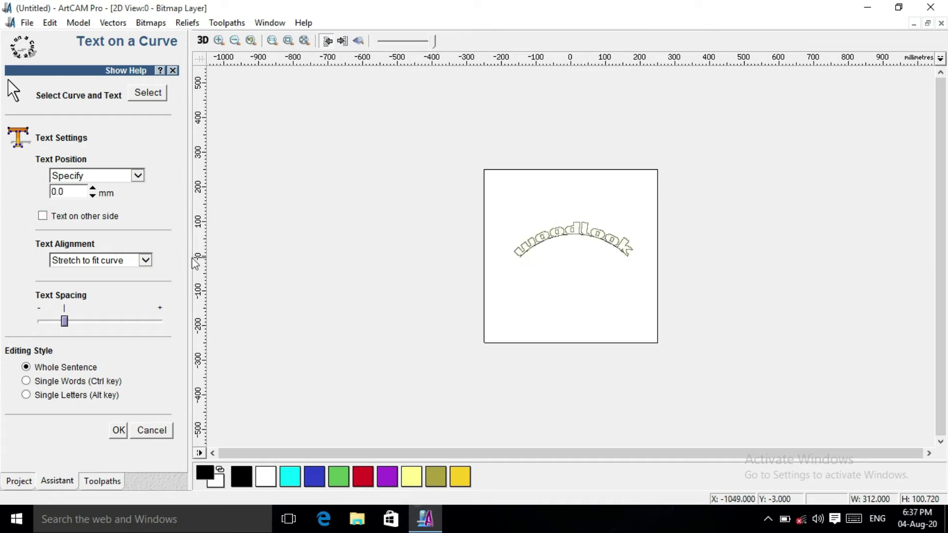
# Try the Vertical, Align to curve and Sweep around curve text alignments, and return to Stretch to fit curve
pyautogui.click(148, 261)
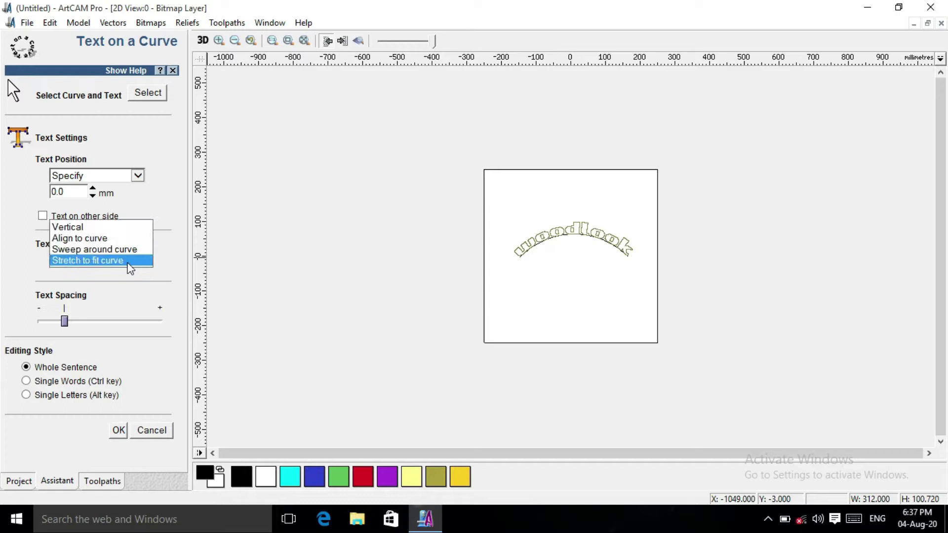
pyautogui.click(93, 227)
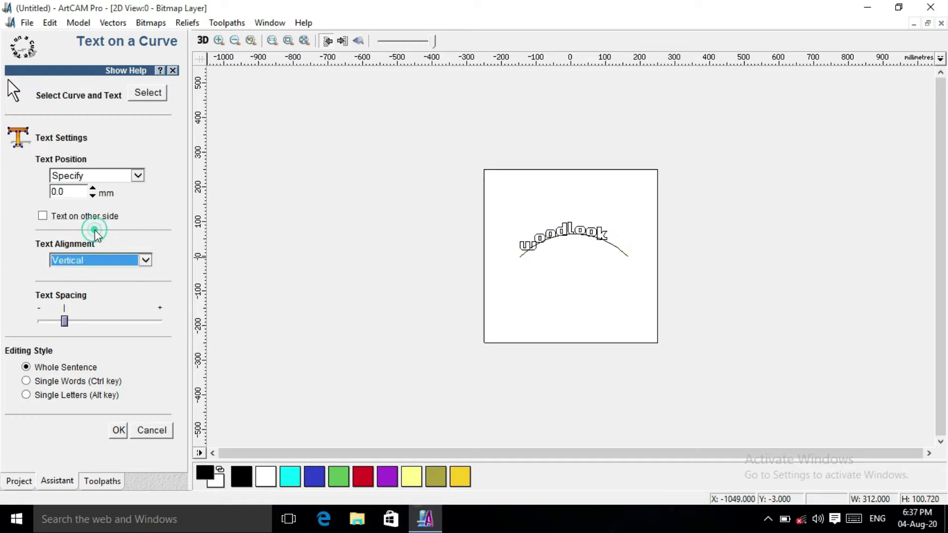
pyautogui.click(146, 260)
pyautogui.click(107, 271)
pyautogui.click(111, 265)
pyautogui.click(111, 273)
pyautogui.click(145, 261)
pyautogui.click(126, 282)
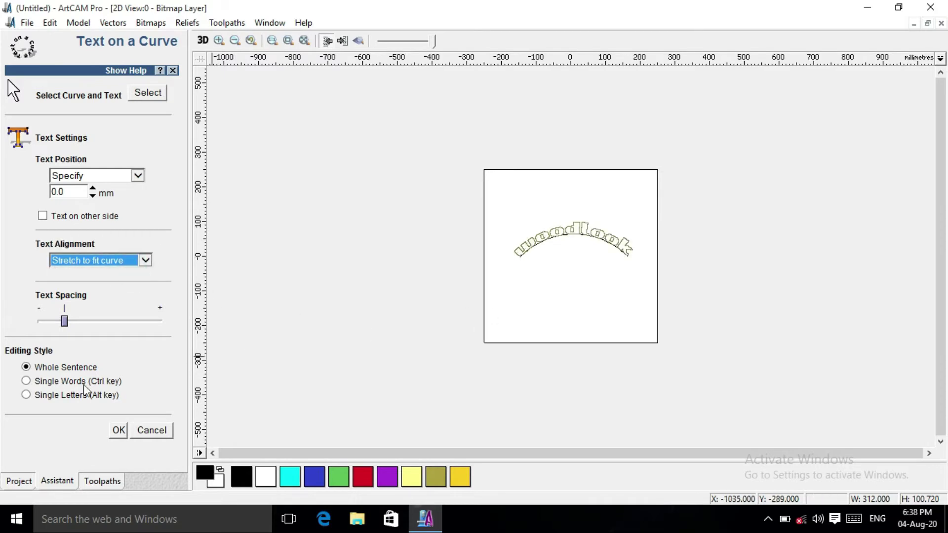
# Increase the text spacing slightly and apply the text to the curve
pyautogui.click(65, 321)
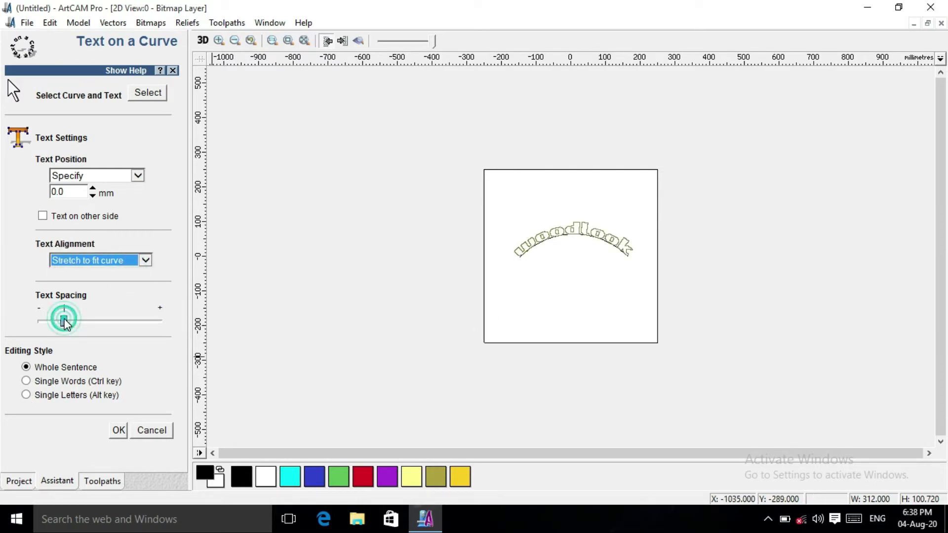
pyautogui.moveTo(57, 322)
pyautogui.mouseDown()
pyautogui.moveTo(168, 326)
pyautogui.moveTo(74, 322)
pyautogui.mouseUp()
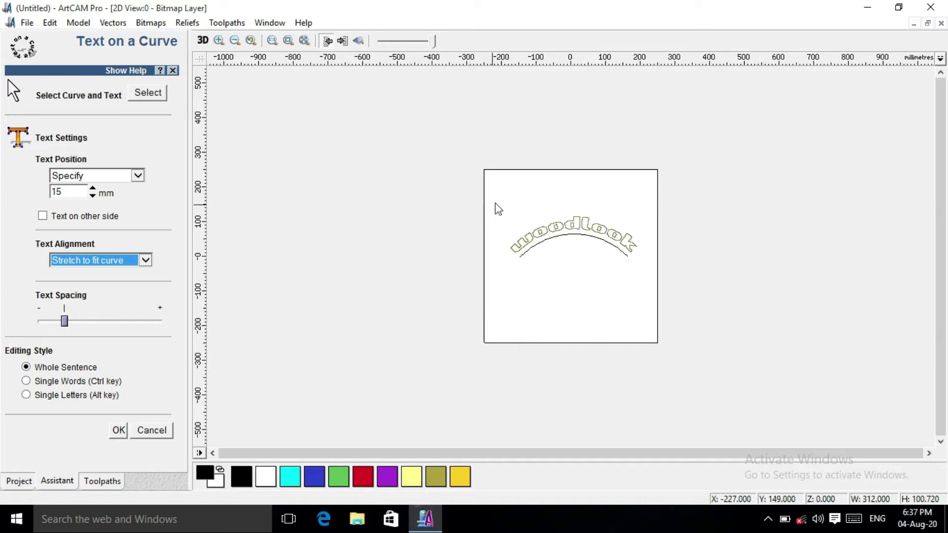
pyautogui.click(495, 197)
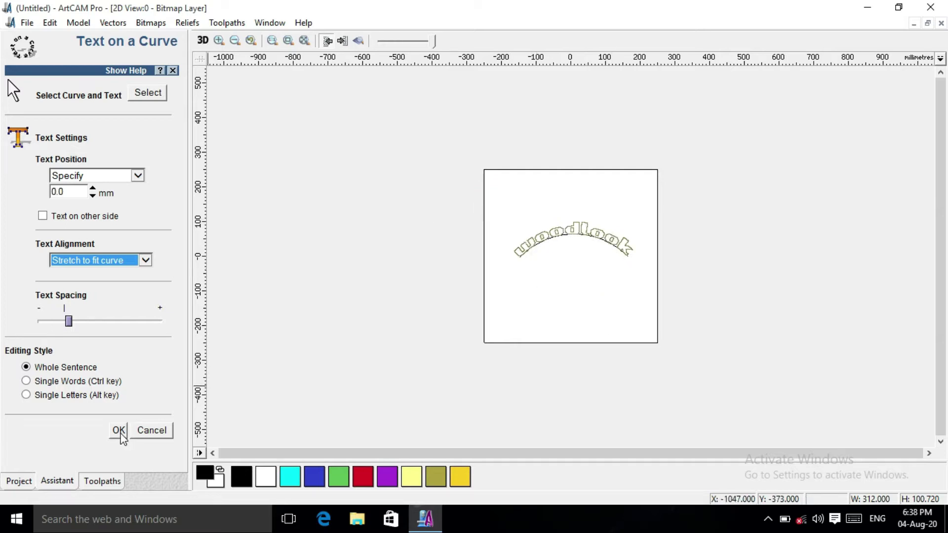
pyautogui.click(118, 429)
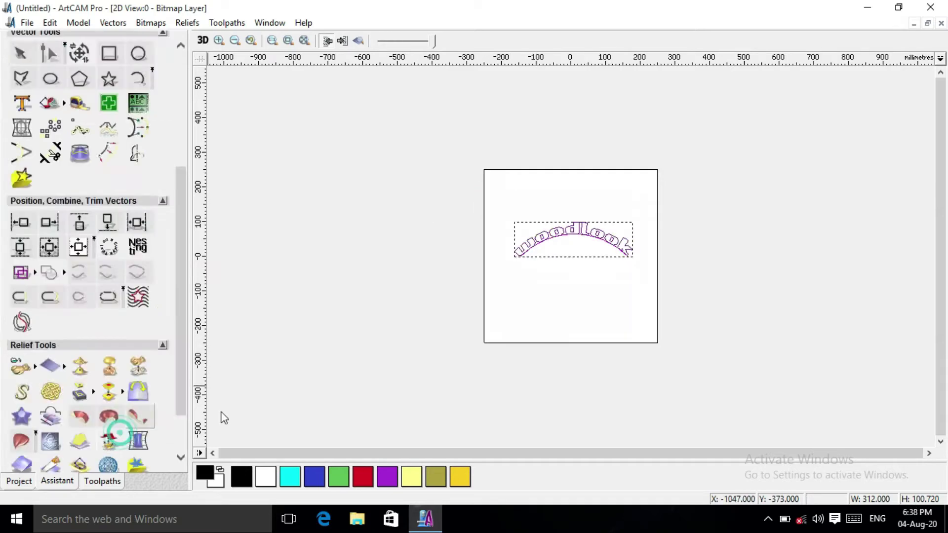
# Delete the curved text with its arc and open the Nesting tool
pyautogui.press('Delete')
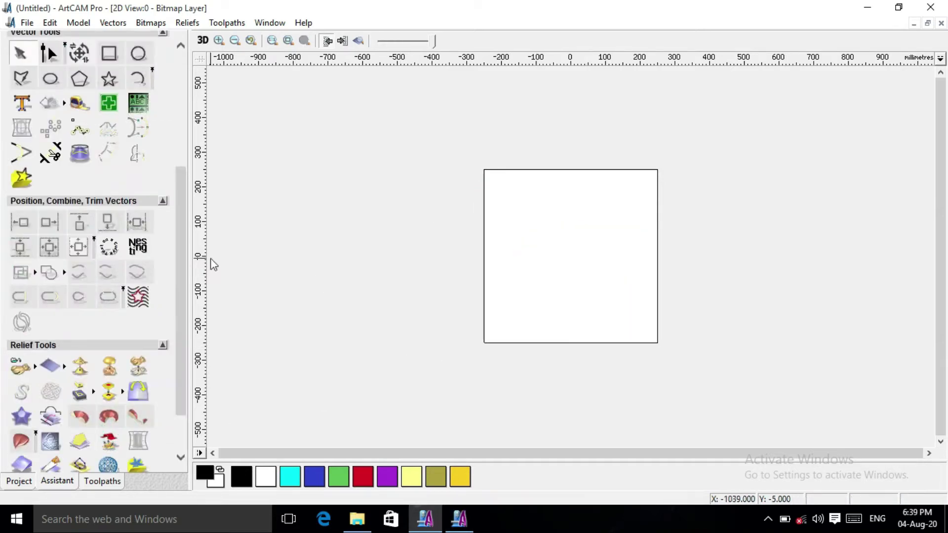
pyautogui.click(139, 247)
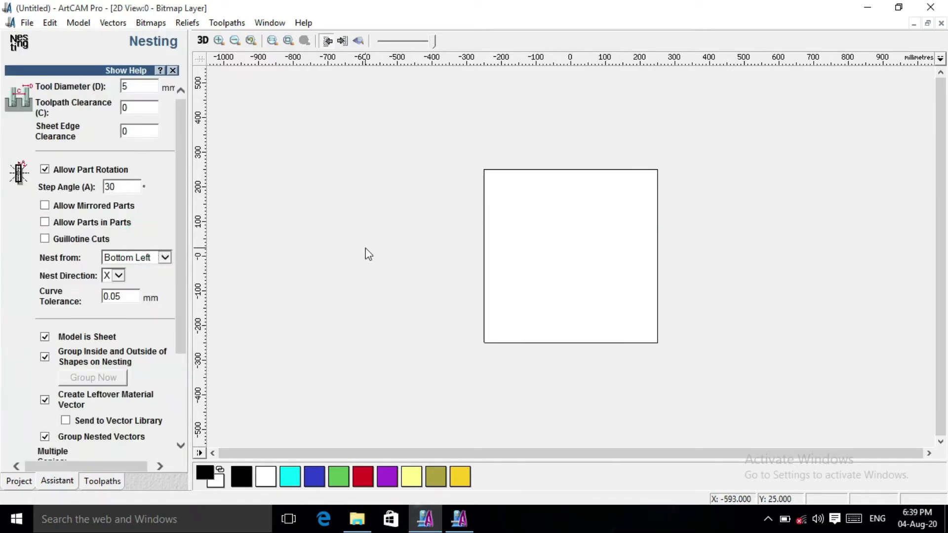
# Copy the large Om vector from the "Oom With Boarder" model in the other ArtCAM window and paste it into the untitled model
pyautogui.click(459, 518)
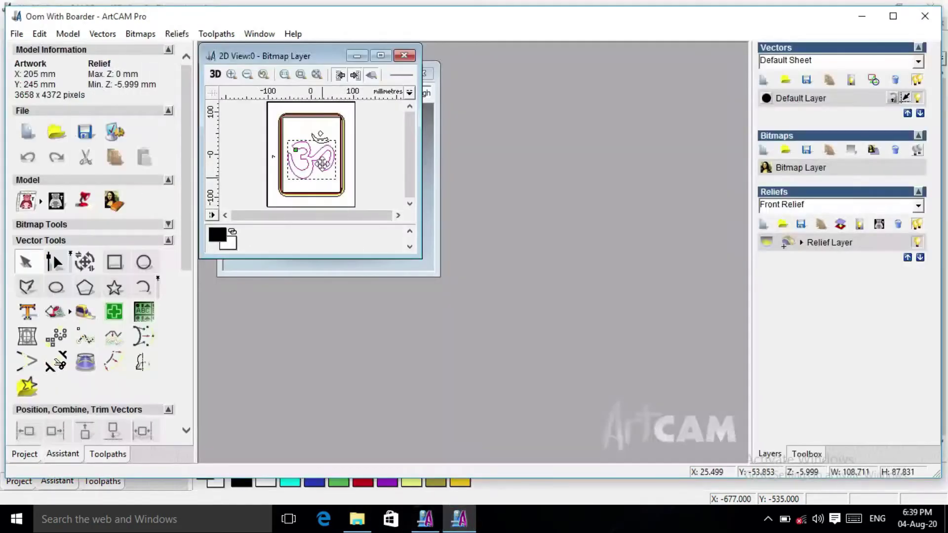
pyautogui.rightClick(318, 158)
pyautogui.click(347, 172)
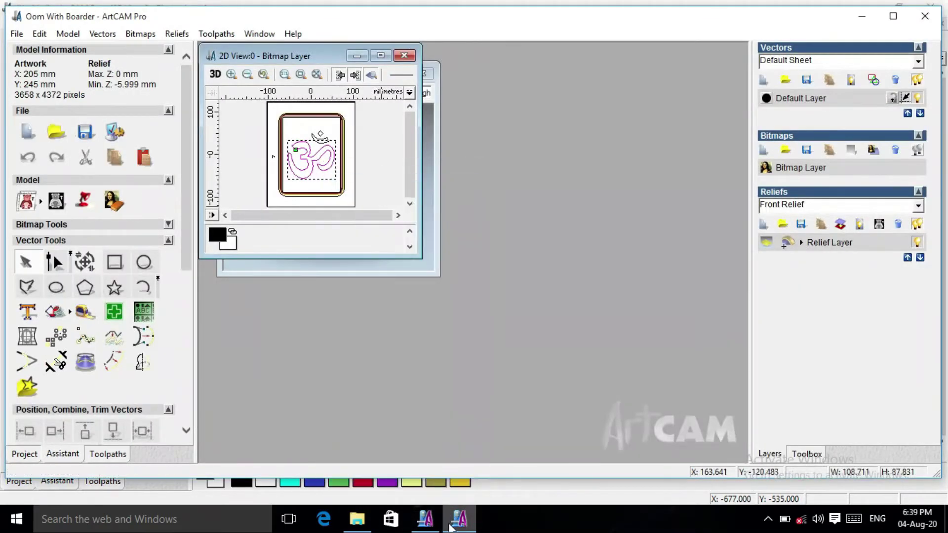
pyautogui.hotkey('alt', 'Tab')
pyautogui.rightClick(531, 266)
pyautogui.click(574, 301)
pyautogui.scroll(1, 541, 318)
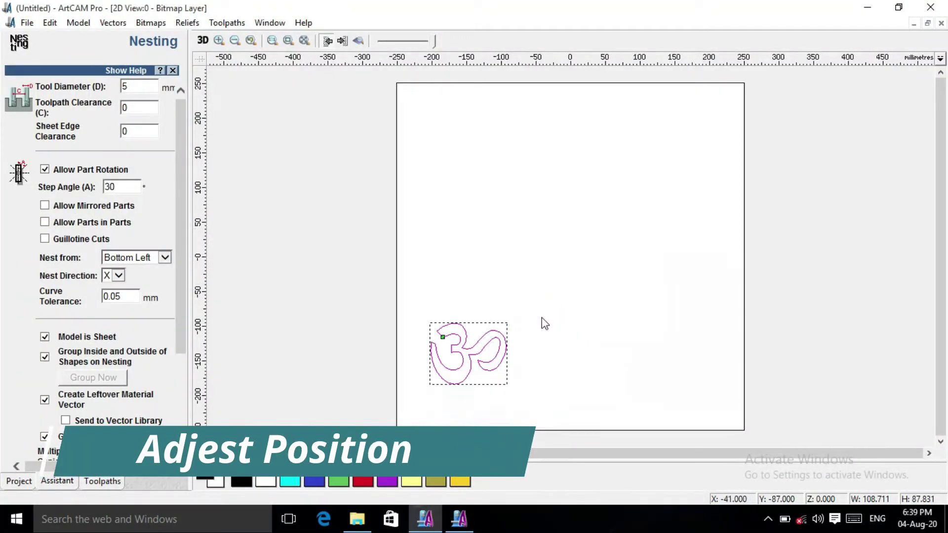
# Place the Om vector in the sheet's lower-left corner and nest it with 25 copies and a maximum of 100 sheets
pyautogui.moveTo(478, 341); pyautogui.dragTo(450, 379)
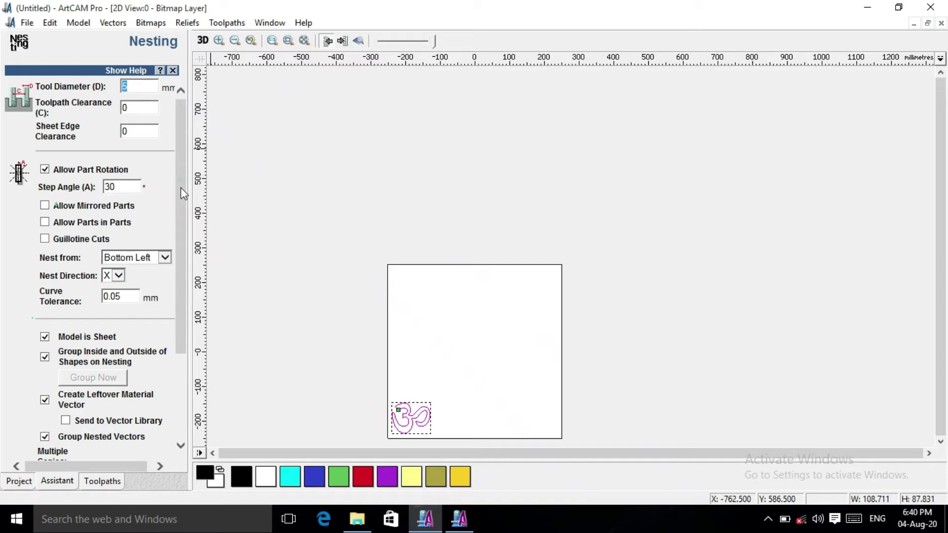
pyautogui.scroll(-5, 181, 187)
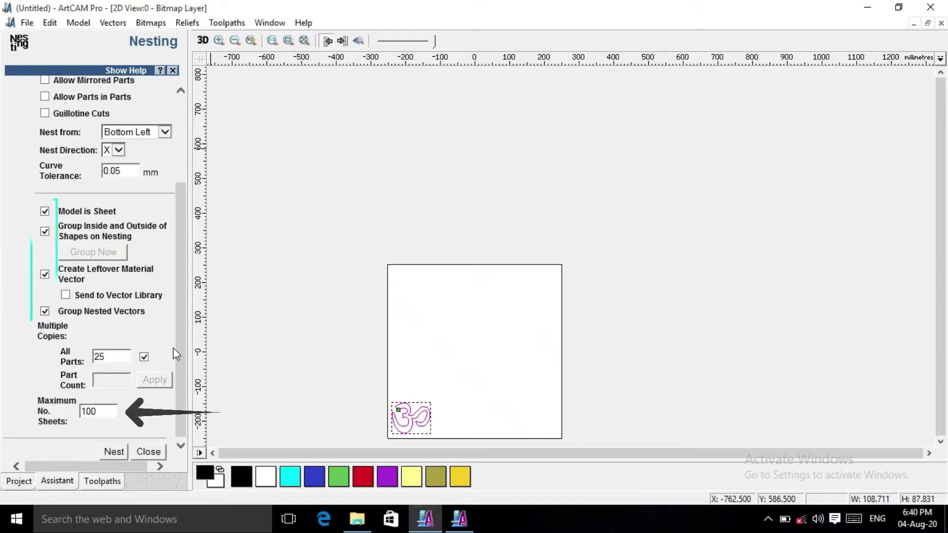
pyautogui.click(120, 450)
# Move the leftover material vector off the sheet beside the nested layout, and delete the nesting results
pyautogui.moveTo(643, 203); pyautogui.dragTo(871, 187)
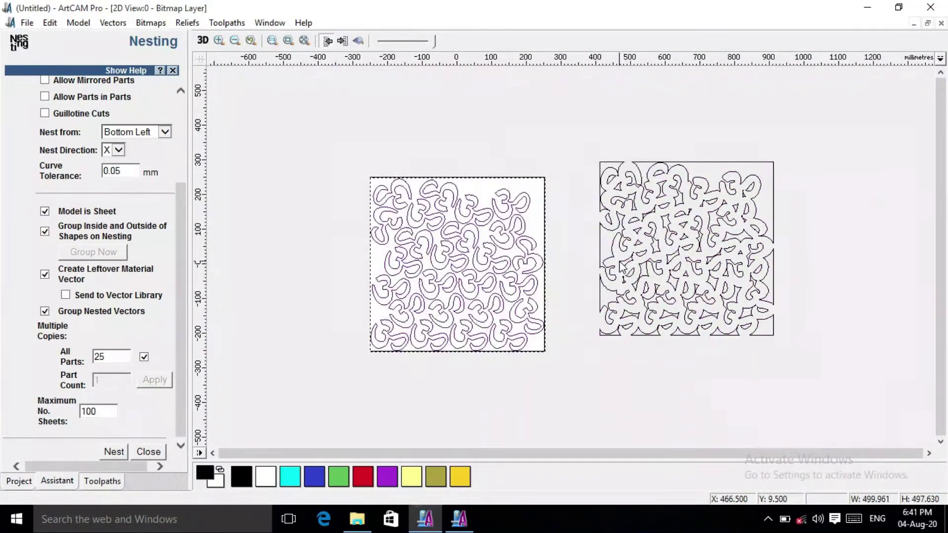
pyautogui.click(621, 266)
pyautogui.press('Delete')
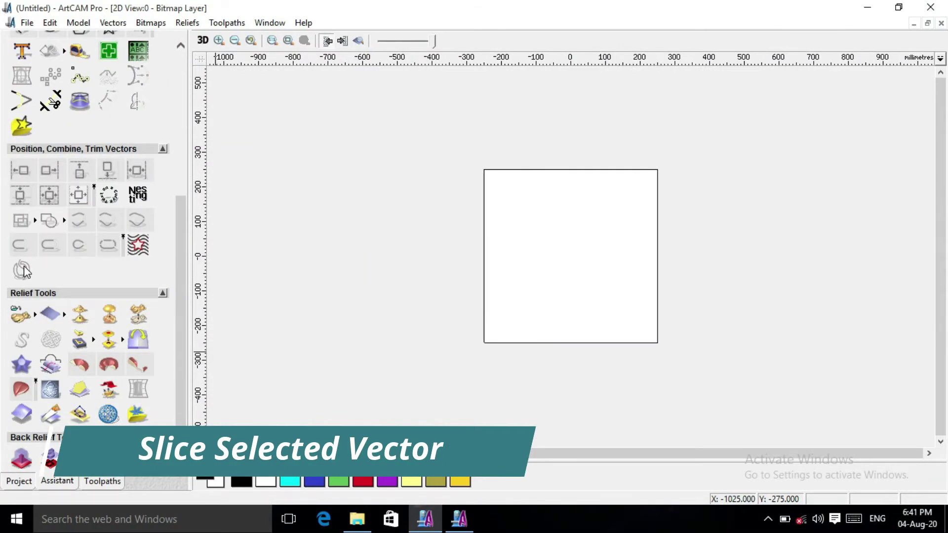
# Draw a rectangle about 352 x 350 mm on the sheet and centre it in the page
pyautogui.scroll(5, 25, 271)
pyautogui.click(109, 130)
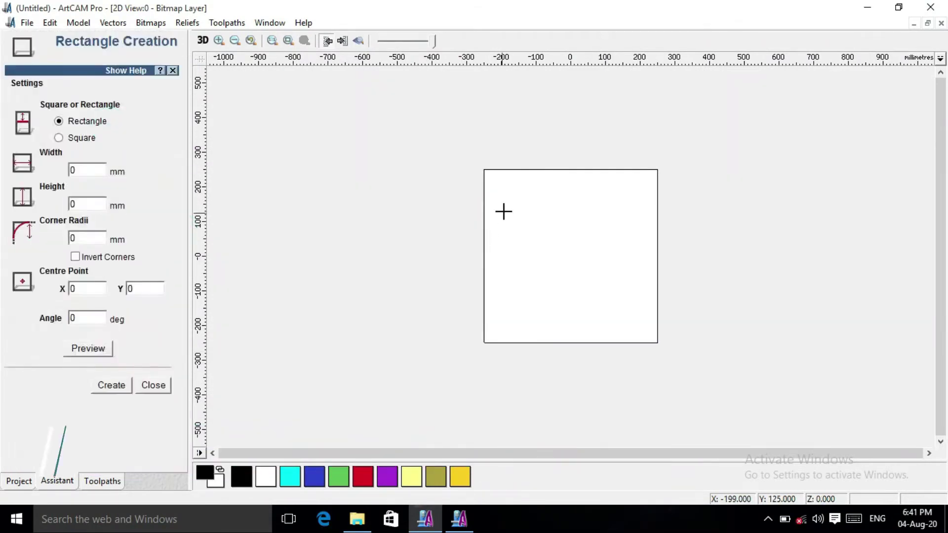
pyautogui.moveTo(515, 197); pyautogui.dragTo(638, 318)
pyautogui.press('Escape')
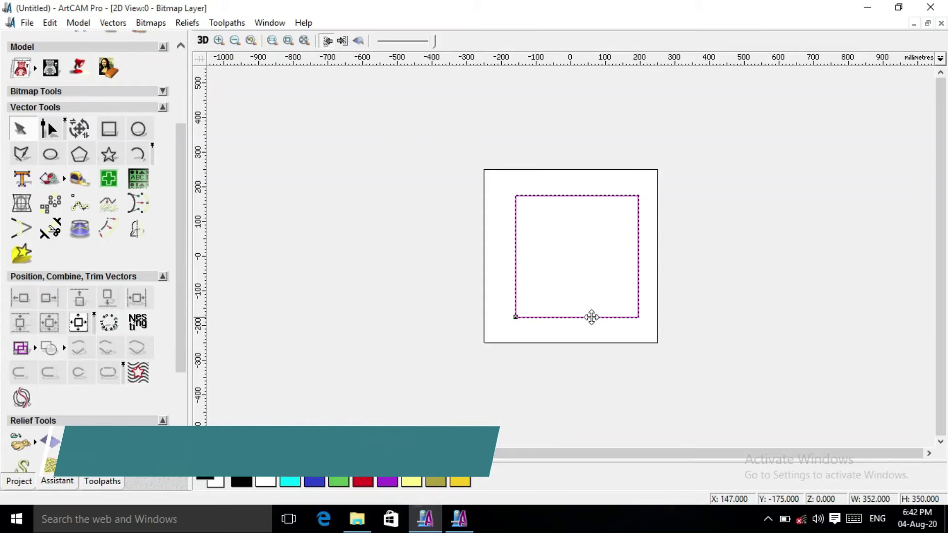
pyautogui.click(78, 323)
# Offset the rectangle 30 mm inwards with chamfered corners, keeping the original vector
pyautogui.click(108, 228)
pyautogui.click(86, 87)
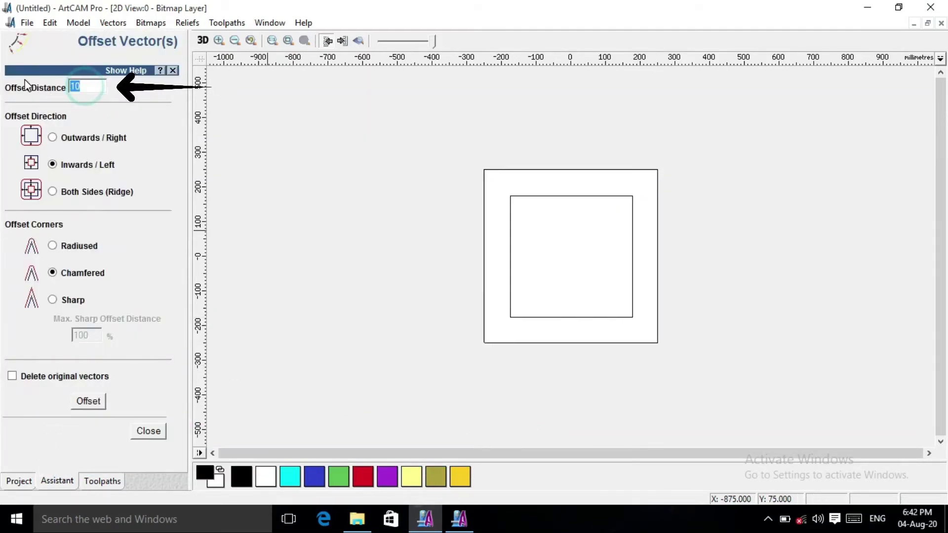
pyautogui.write('30')
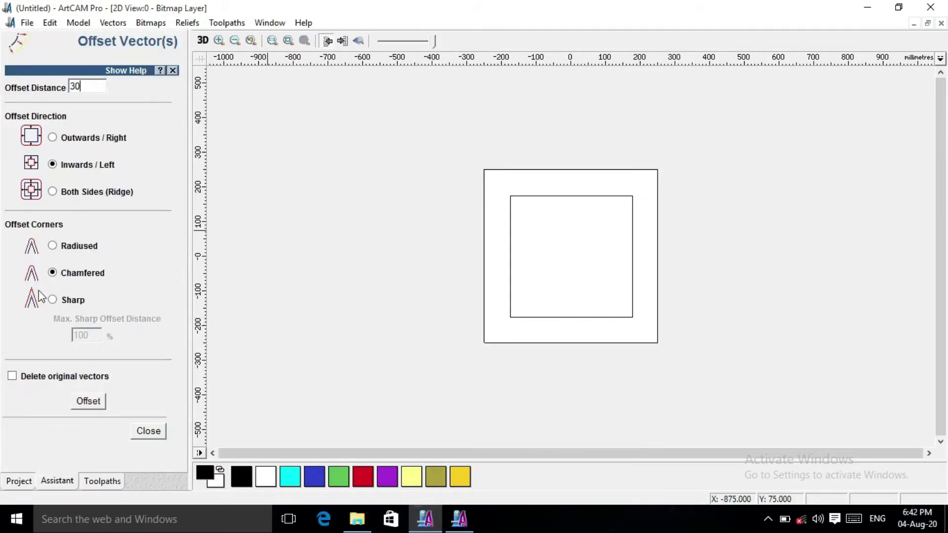
pyautogui.click(79, 403)
pyautogui.click(531, 289)
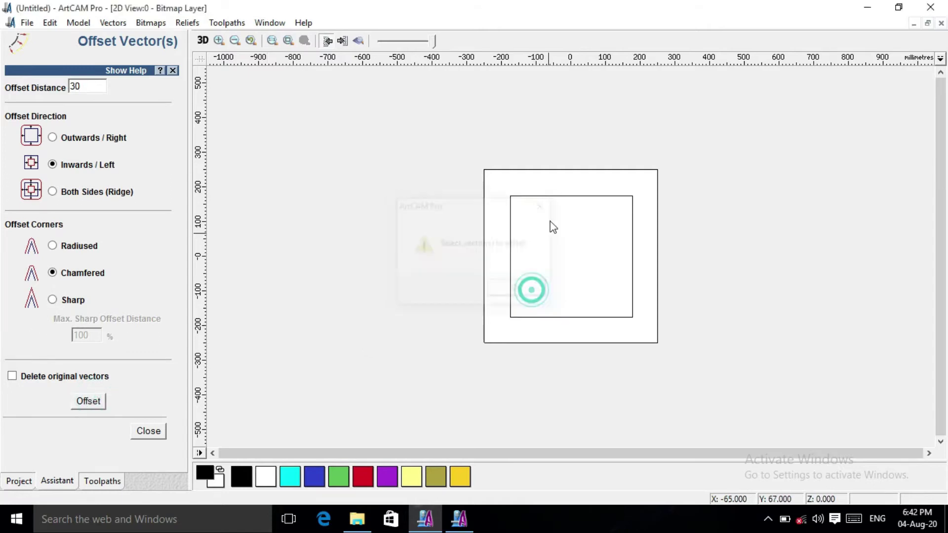
pyautogui.click(550, 196)
pyautogui.click(85, 402)
pyautogui.click(150, 431)
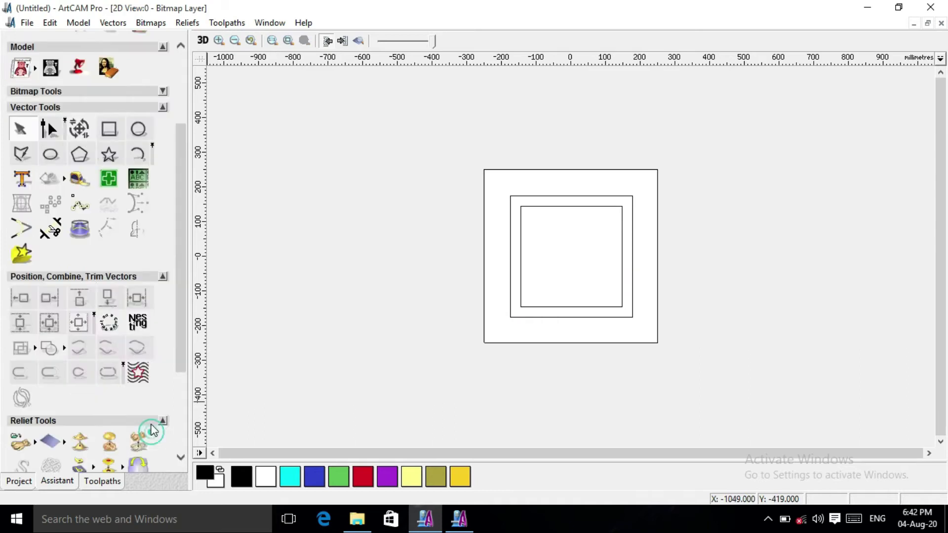
# Draw a vertical line about 432 mm long through both rectangles and centre it in the page
pyautogui.click(21, 154)
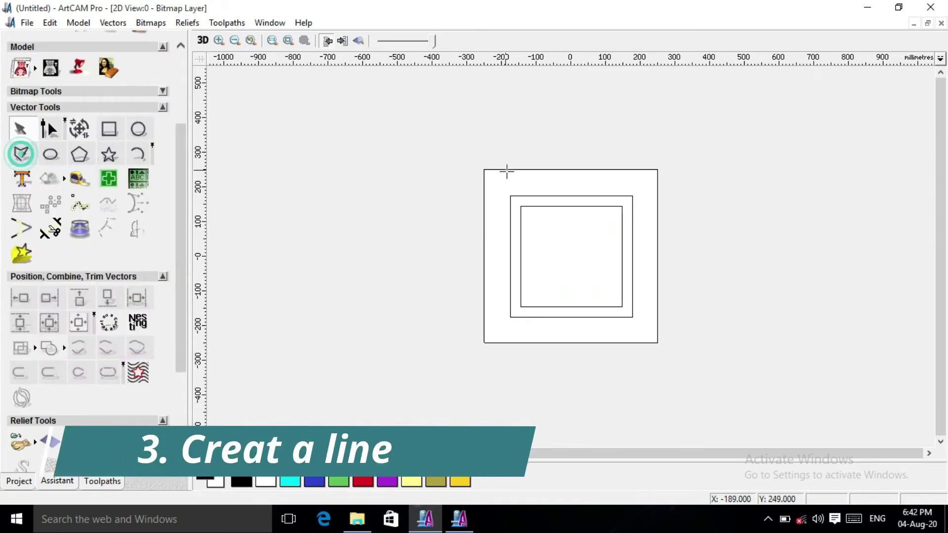
pyautogui.click(572, 184)
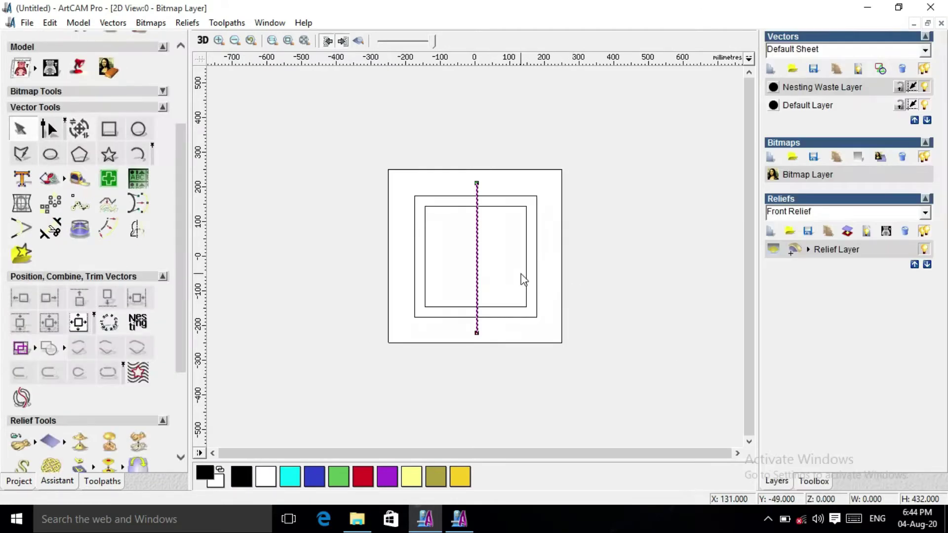
pyautogui.click(522, 274)
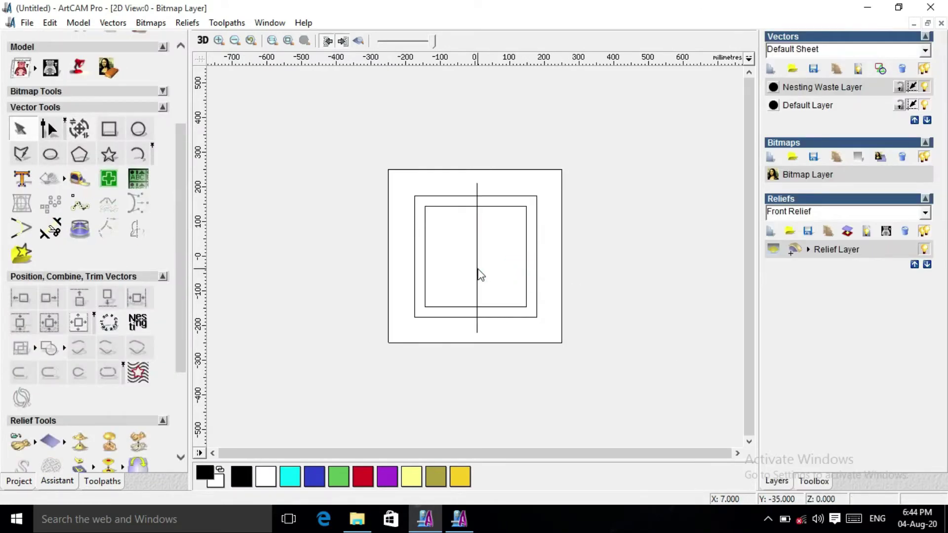
pyautogui.click(477, 270)
pyautogui.click(78, 322)
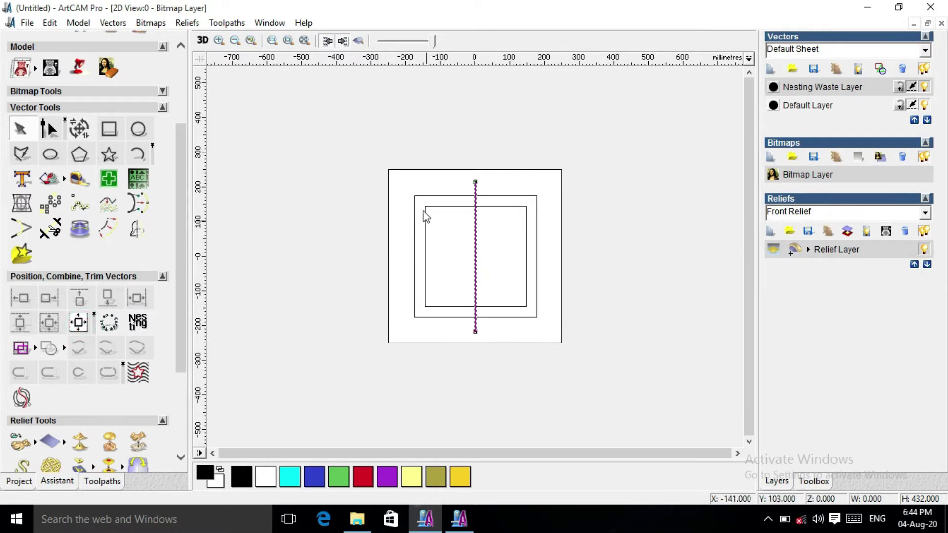
# Slice both rectangles along the vertical line with the Close option, using the last selected vector
pyautogui.moveTo(403, 173); pyautogui.dragTo(554, 351)
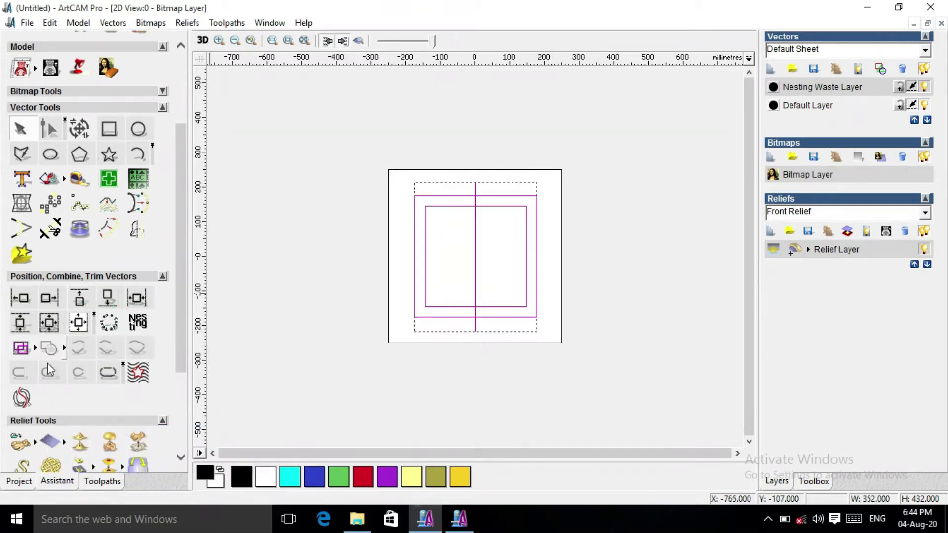
pyautogui.click(21, 397)
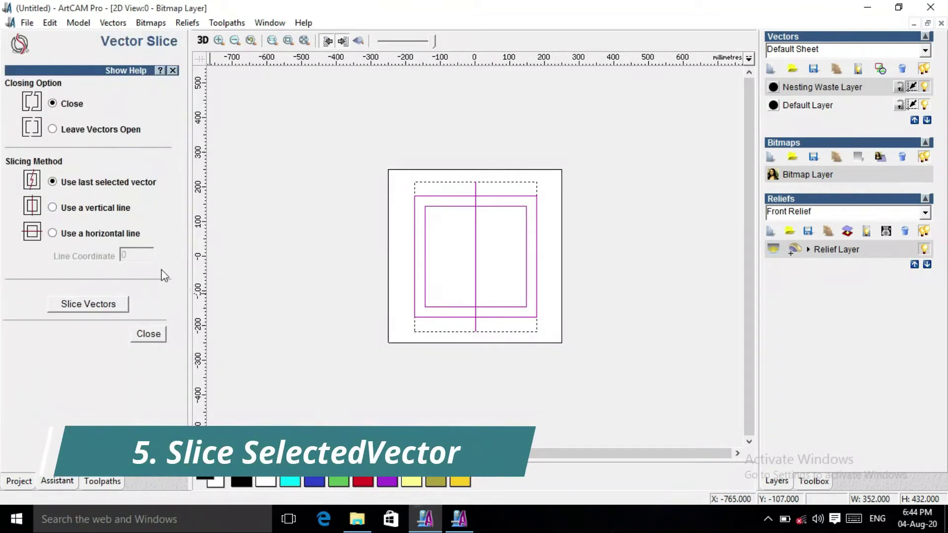
pyautogui.click(88, 304)
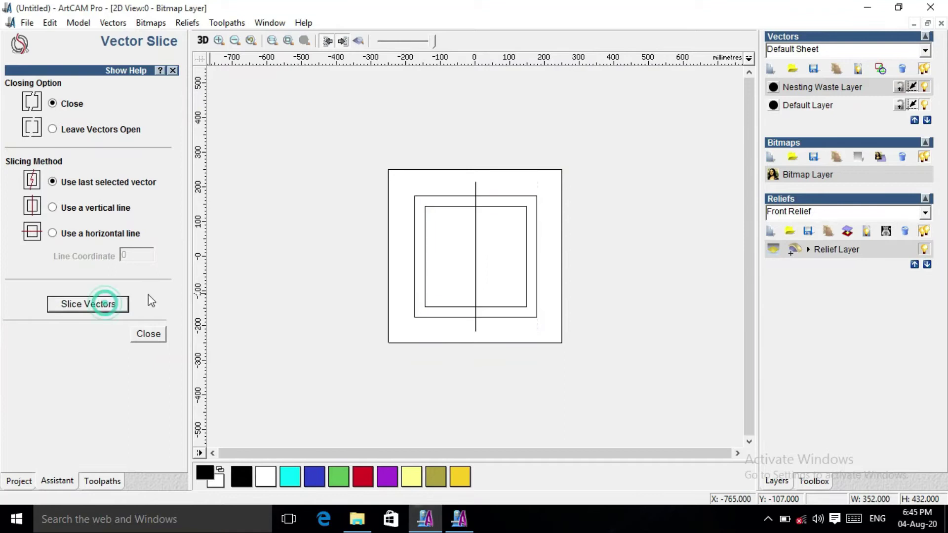
# Move the right half of the frame and the dividing line aside, and undo the moves and the slice
pyautogui.click(495, 205)
pyautogui.moveTo(495, 205); pyautogui.dragTo(635, 213)
pyautogui.click(476, 262)
pyautogui.moveTo(476, 260); pyautogui.dragTo(504, 256)
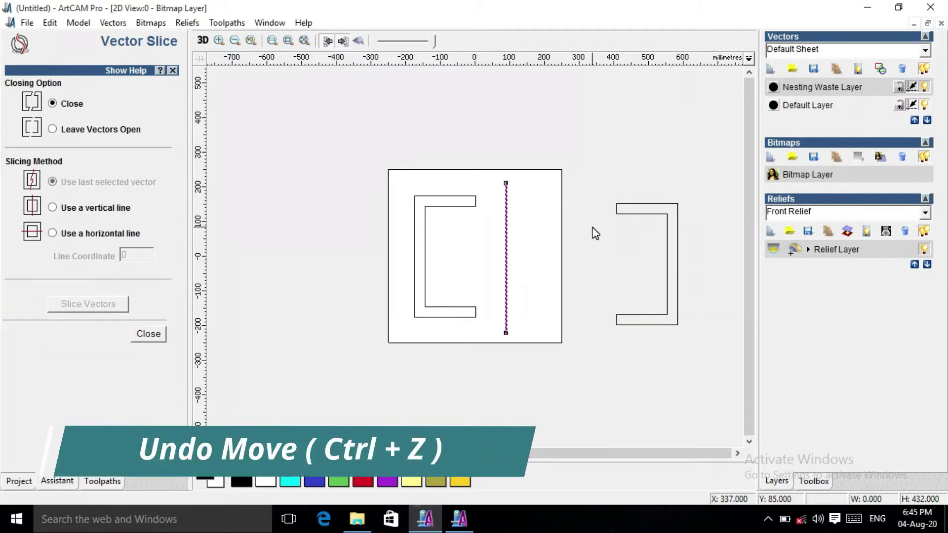
pyautogui.hotkey('ctrl', 'z')
pyautogui.hotkey('ctrl', 'z')
# Slice both rectangles along the vertical line with the Leave Vectors Open option
pyautogui.moveTo(403, 174); pyautogui.dragTo(568, 347)
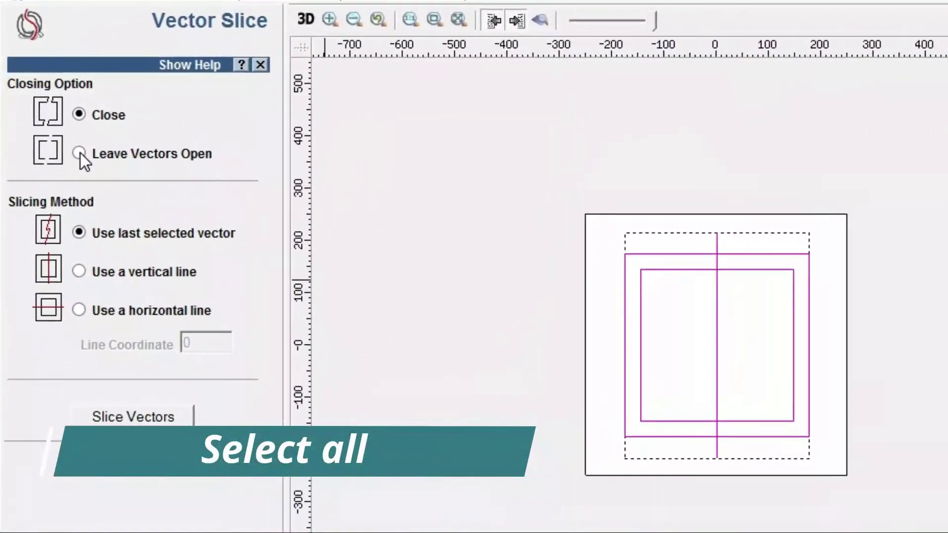
pyautogui.click(79, 154)
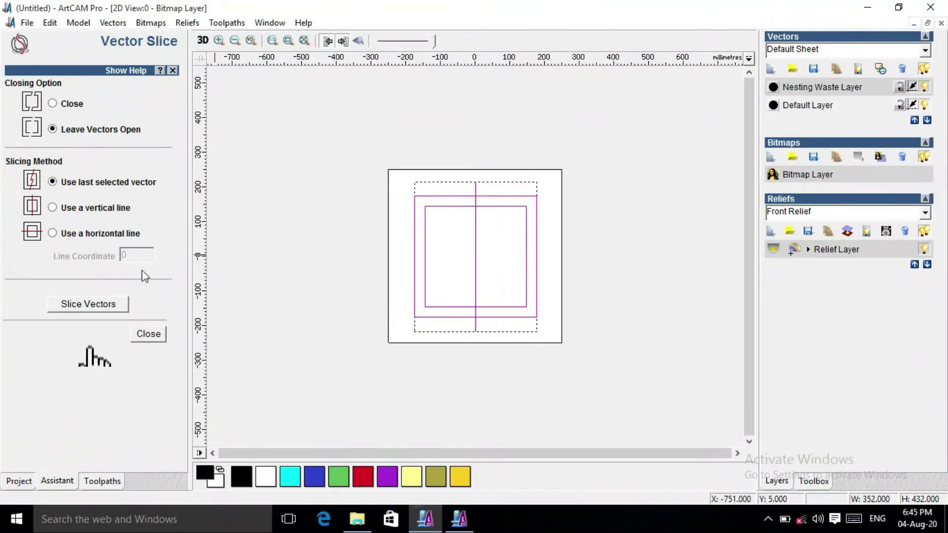
pyautogui.click(113, 304)
# Move the dividing line and the right halves of the rectangles off the sheet, and examine their cut ends up close
pyautogui.moveTo(476, 256); pyautogui.dragTo(379, 250)
pyautogui.click(527, 251)
pyautogui.moveTo(525, 261); pyautogui.dragTo(641, 262)
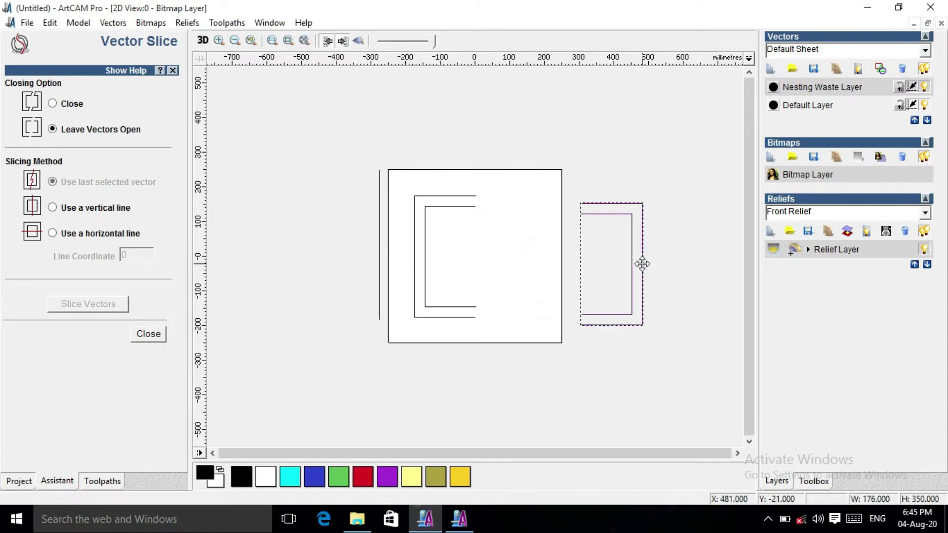
pyautogui.scroll(3, 617, 243)
pyautogui.click(547, 199)
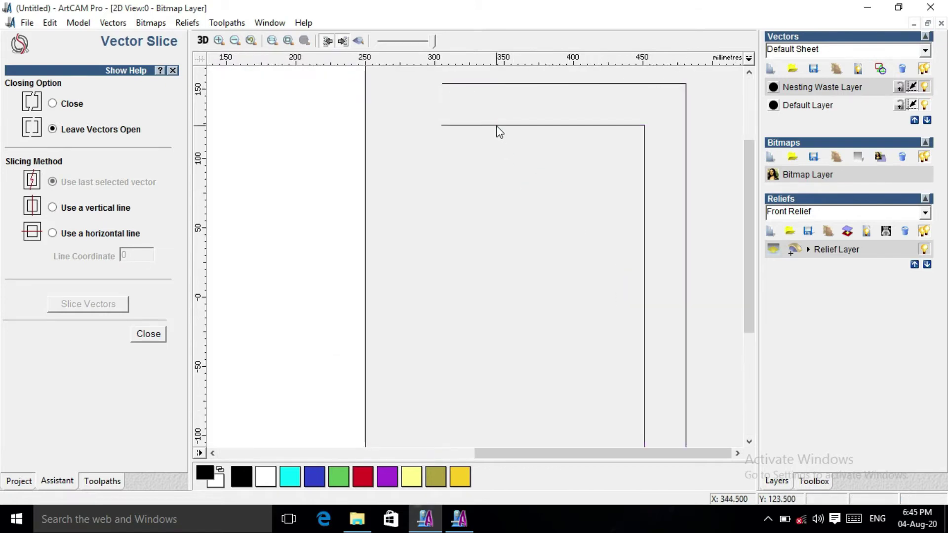
pyautogui.click(494, 125)
pyautogui.scroll(-3, 563, 204)
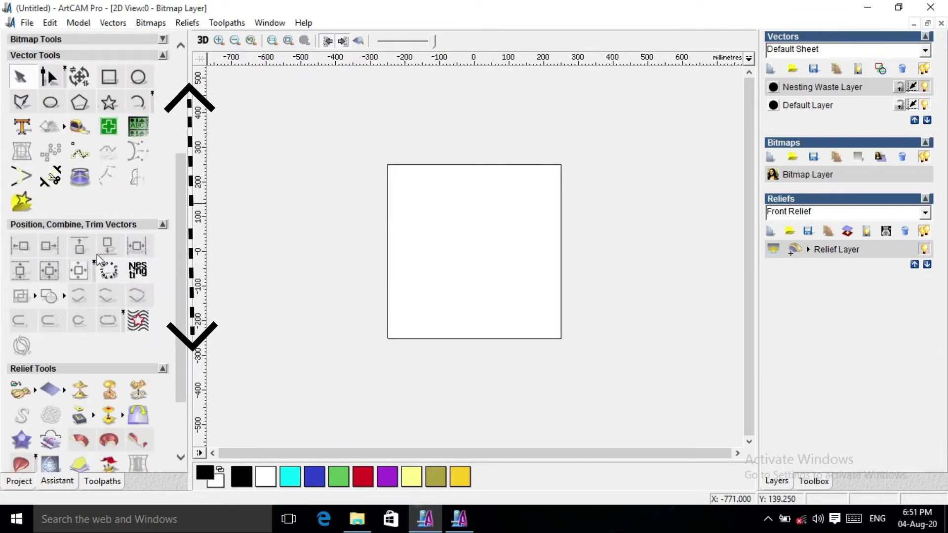
# Load a relief whose name starts with "Mu" from the Pooja room accesaries folder as 3D clipart for pasting
pyautogui.moveTo(182, 211); pyautogui.dragTo(182, 271)
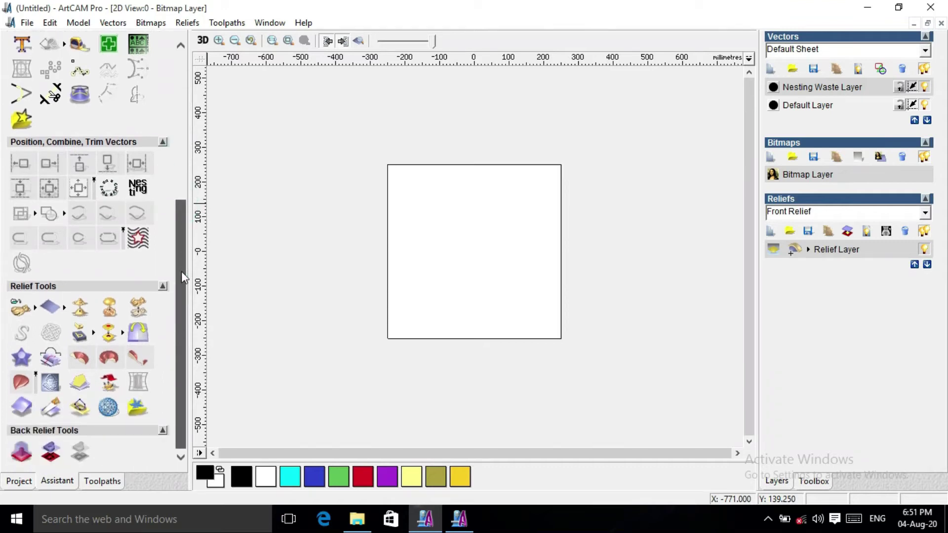
pyautogui.click(20, 308)
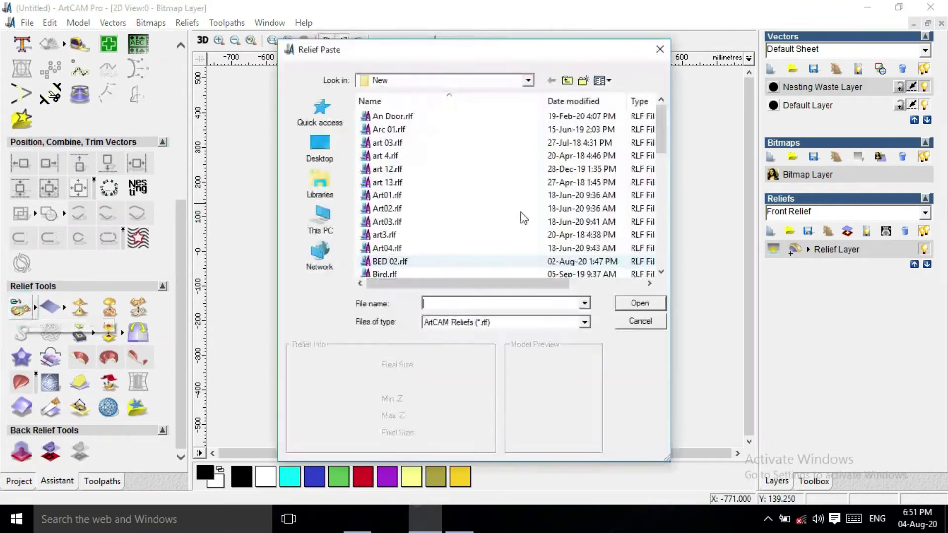
pyautogui.click(566, 82)
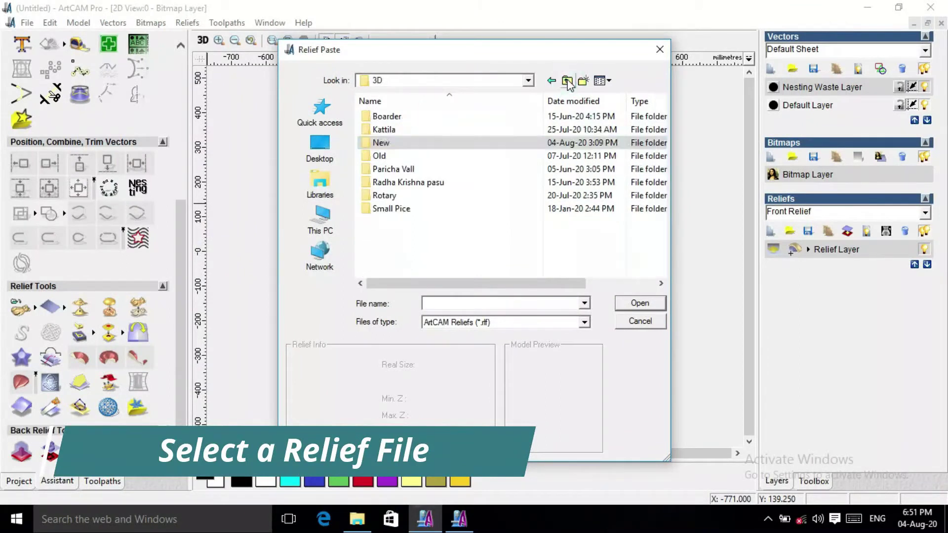
pyautogui.click(565, 81)
pyautogui.doubleClick(410, 169)
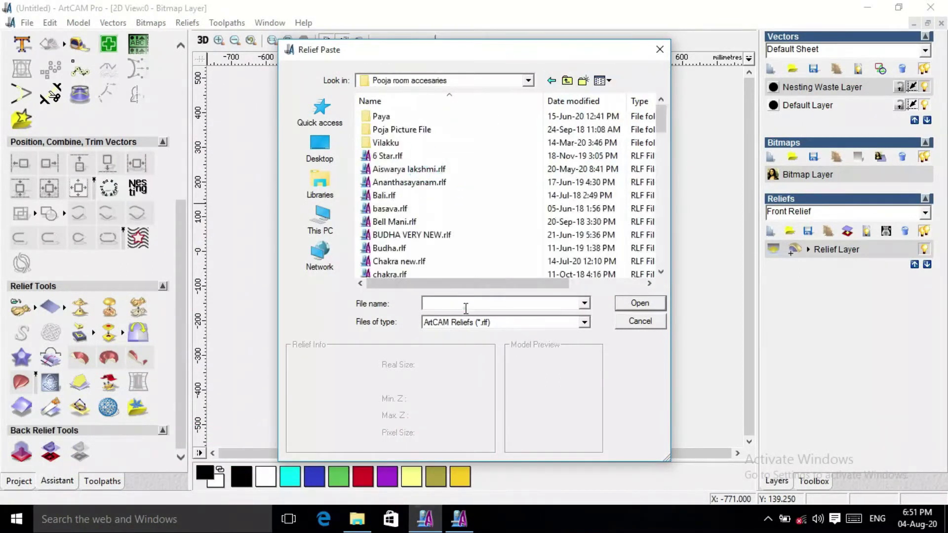
pyautogui.click(464, 303)
pyautogui.write('Mu')
pyautogui.click(474, 328)
pyautogui.click(646, 306)
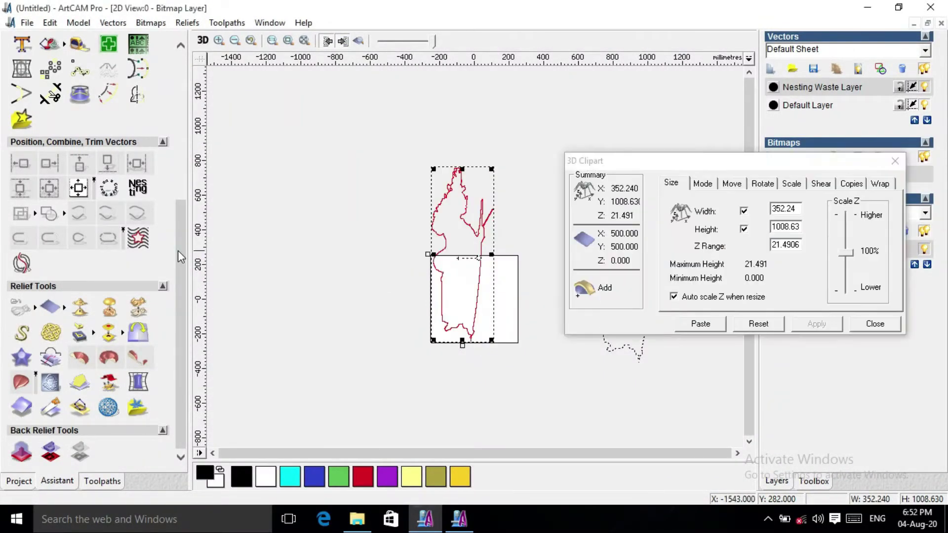
# Resize the relief clipart to 200 mm wide with width and height linked, and centre it in the page
pyautogui.moveTo(179, 250); pyautogui.dragTo(181, 128)
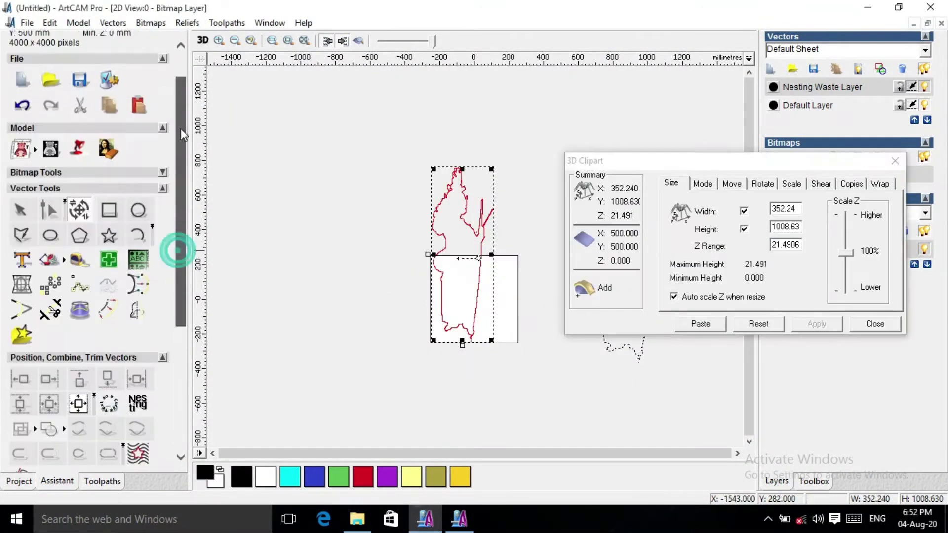
pyautogui.click(84, 213)
pyautogui.moveTo(133, 189); pyautogui.dragTo(95, 190)
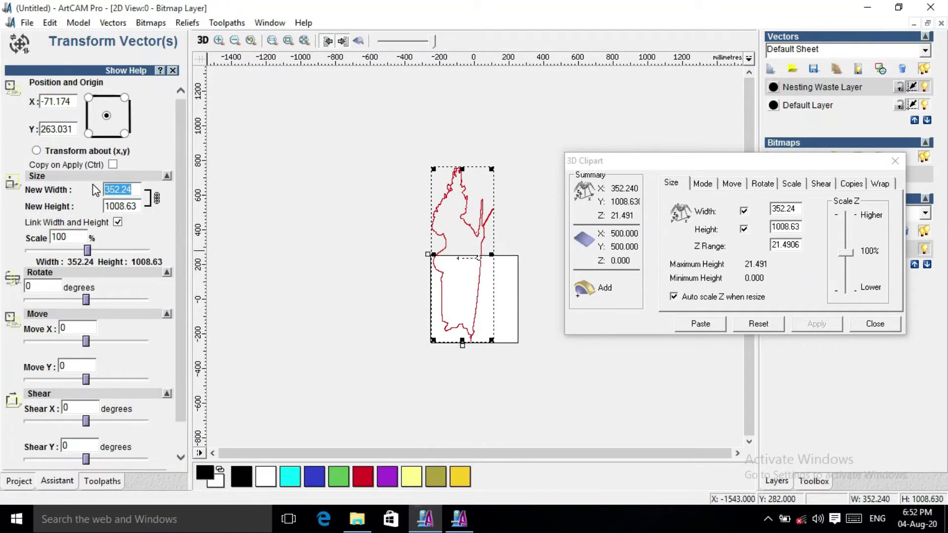
pyautogui.write('200')
pyautogui.scroll(-2, 35, 193)
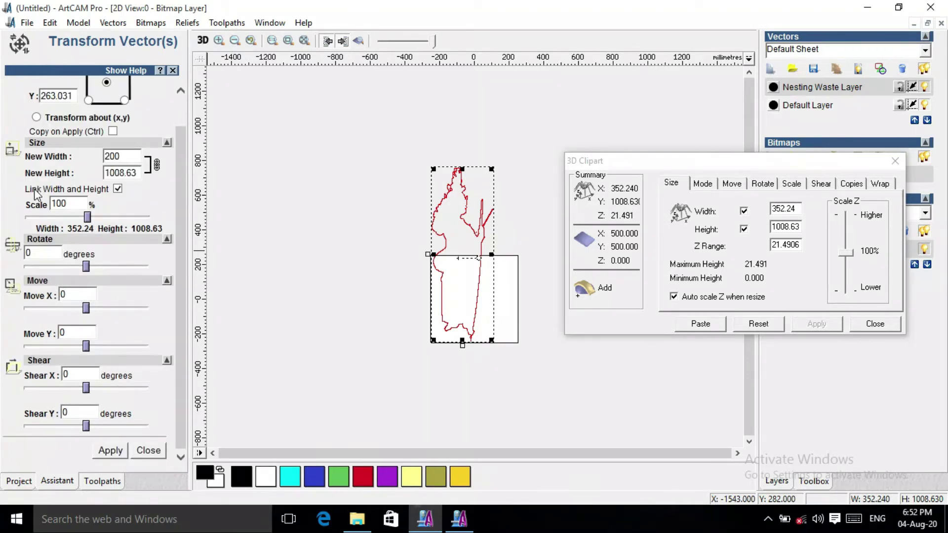
pyautogui.click(118, 189)
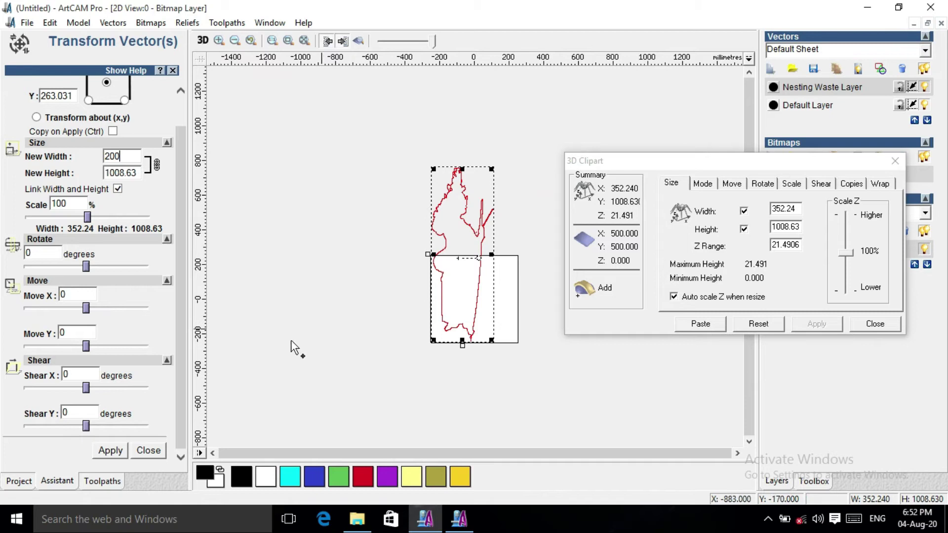
pyautogui.click(122, 453)
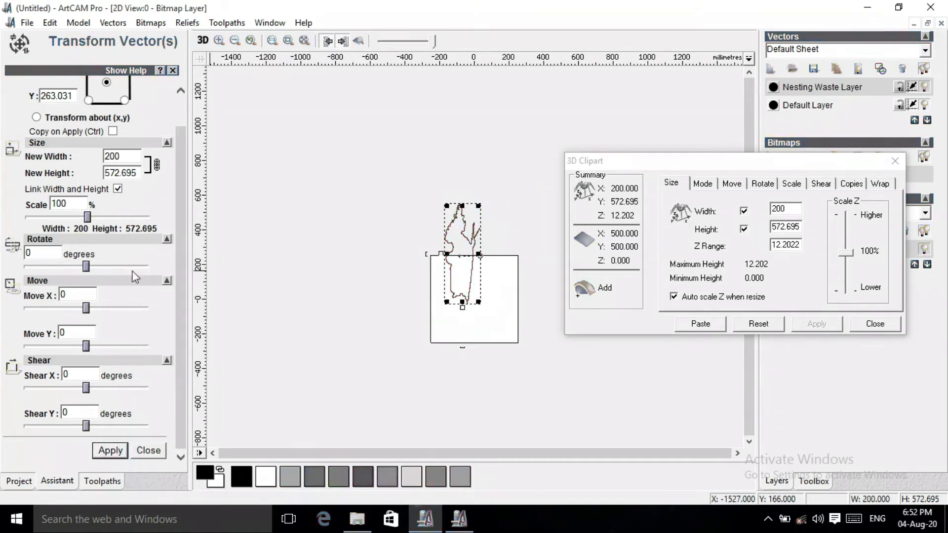
pyautogui.click(149, 451)
pyautogui.press('F9')
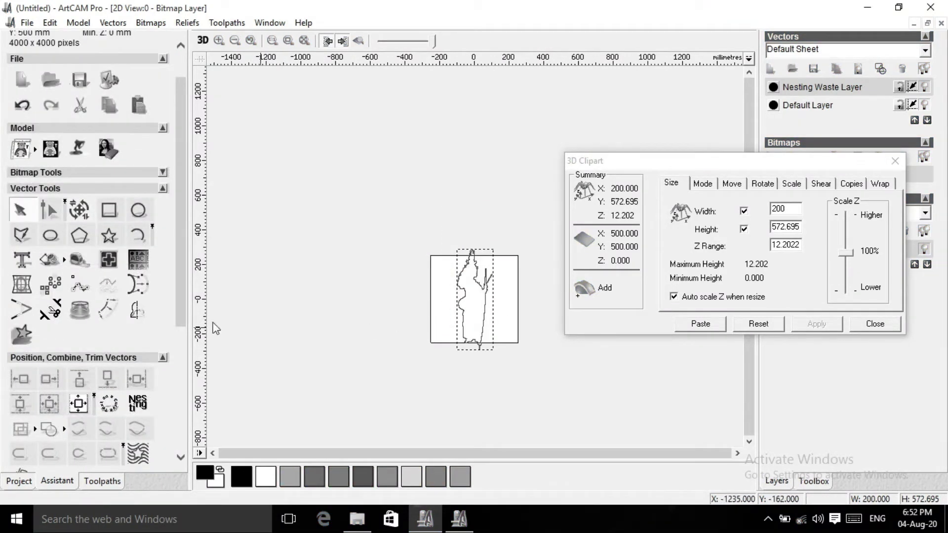
# Transform the clipart outline to a new width of 180 mm with width and height linked, and shift it slightly down the sheet
pyautogui.click(79, 210)
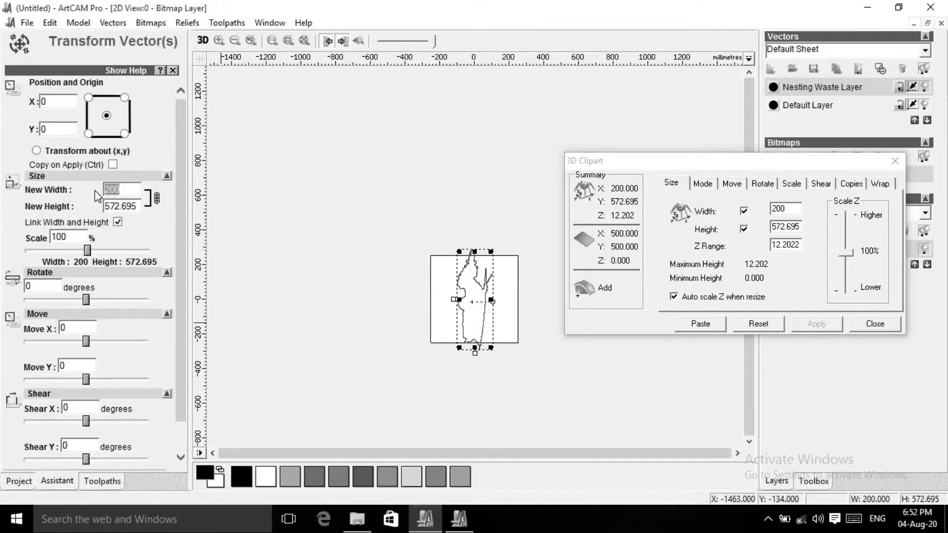
pyautogui.write('180')
pyautogui.press('Return')
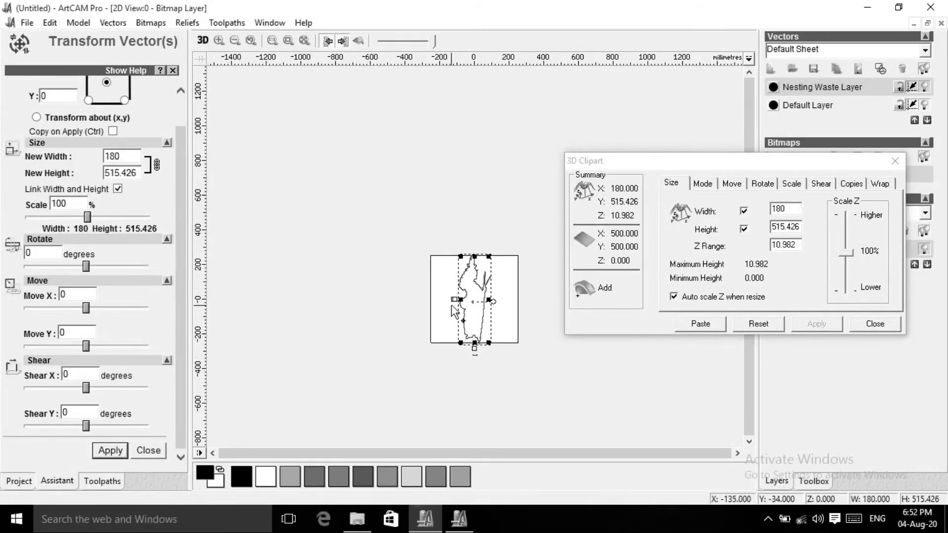
pyautogui.scroll(1, 256, 301)
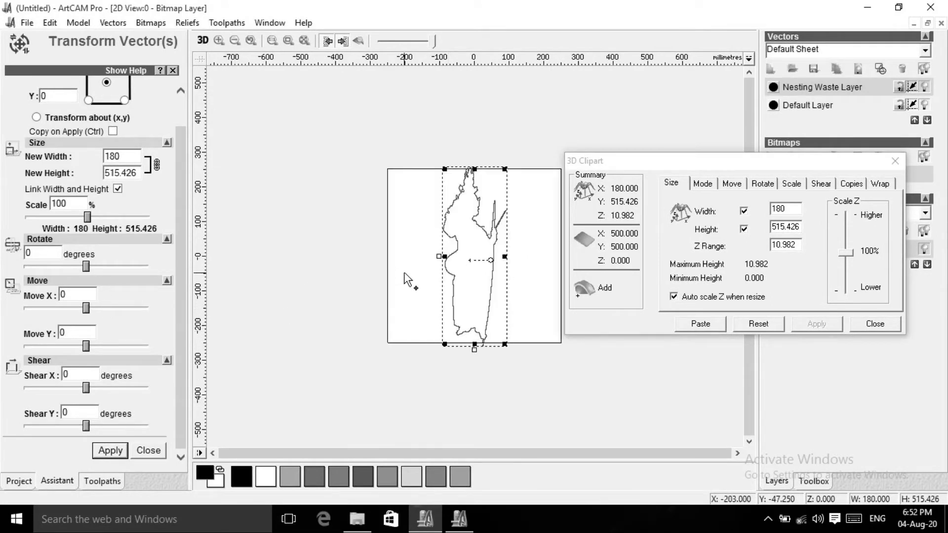
pyautogui.moveTo(466, 194); pyautogui.dragTo(467, 199)
# Set the clipart's Z range to 6 mm and apply it
pyautogui.moveTo(696, 163); pyautogui.dragTo(527, 96)
pyautogui.doubleClick(617, 179)
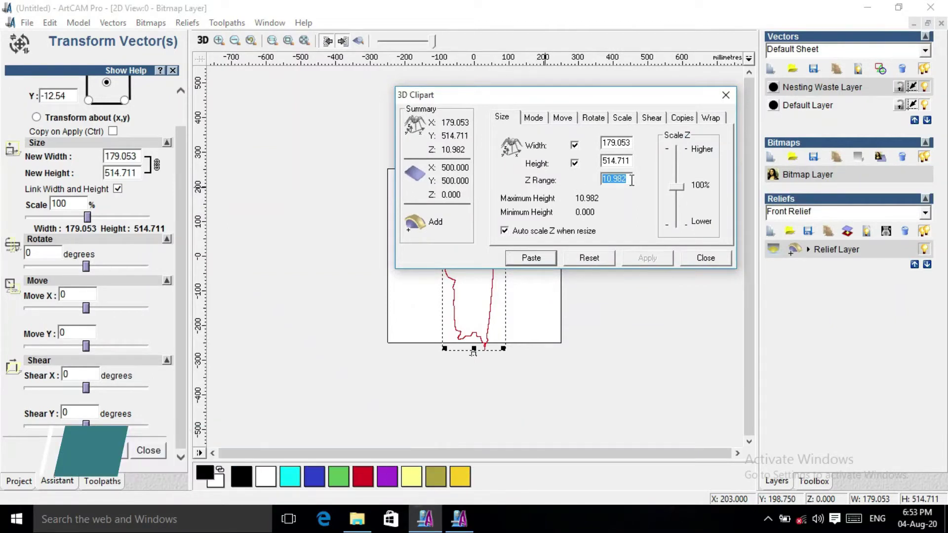
pyautogui.write('6')
pyautogui.click(661, 259)
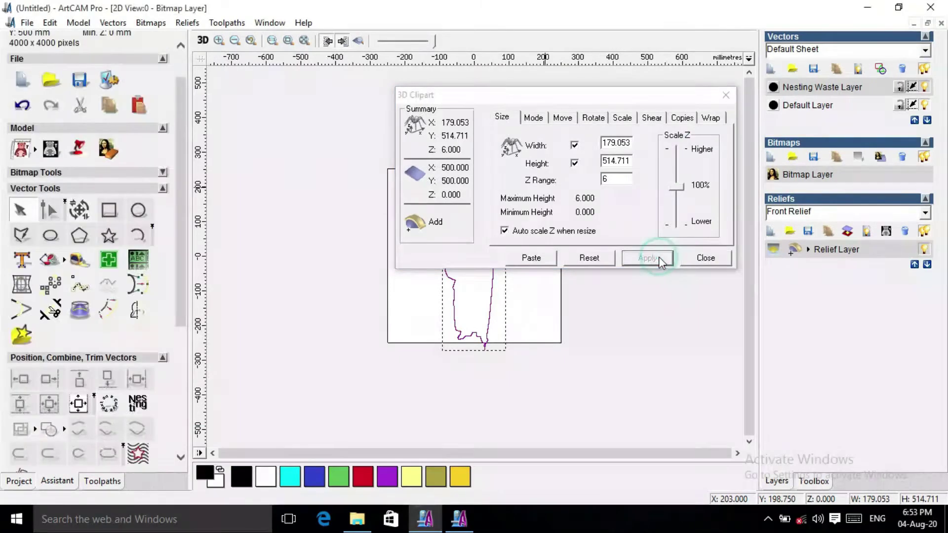
# Set the clipart's paste mode to Merge Highest
pyautogui.click(540, 123)
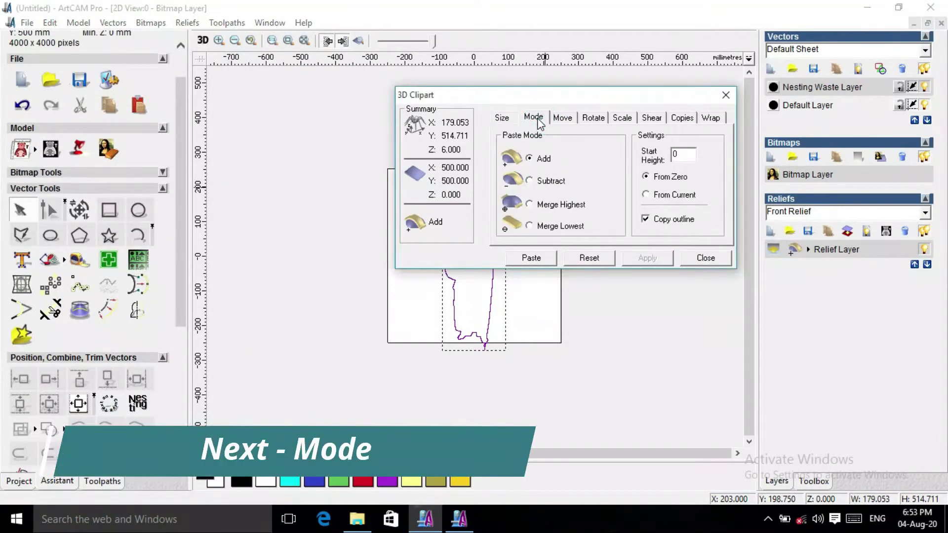
pyautogui.moveTo(503, 95); pyautogui.dragTo(611, 104)
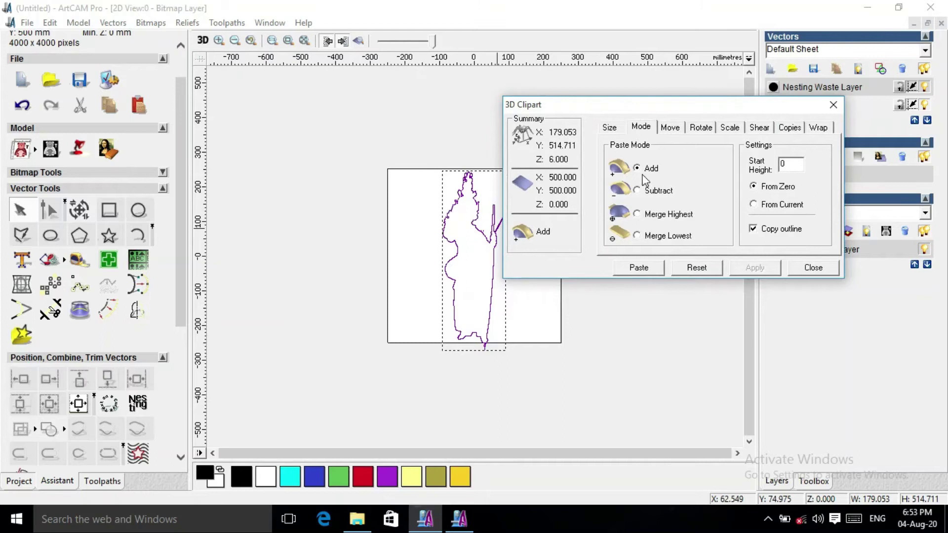
pyautogui.click(637, 214)
# Look over the move and rotate settings, and scale the clipart to 90 percent
pyautogui.click(680, 129)
pyautogui.click(701, 129)
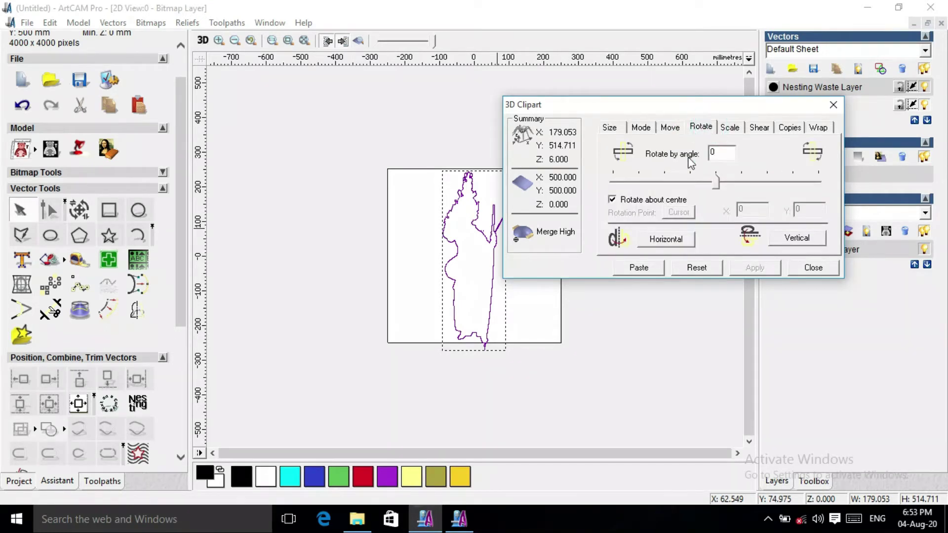
pyautogui.click(730, 128)
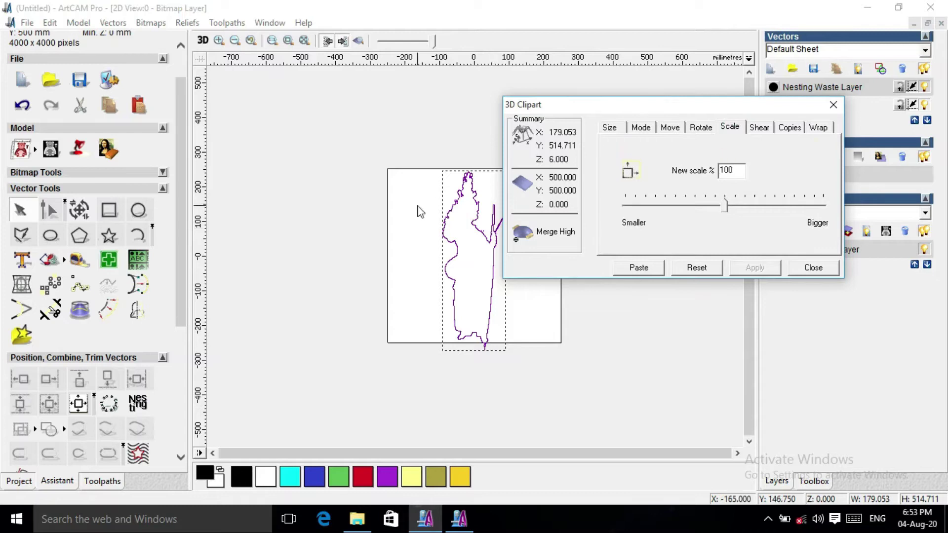
pyautogui.moveTo(737, 172); pyautogui.dragTo(700, 183)
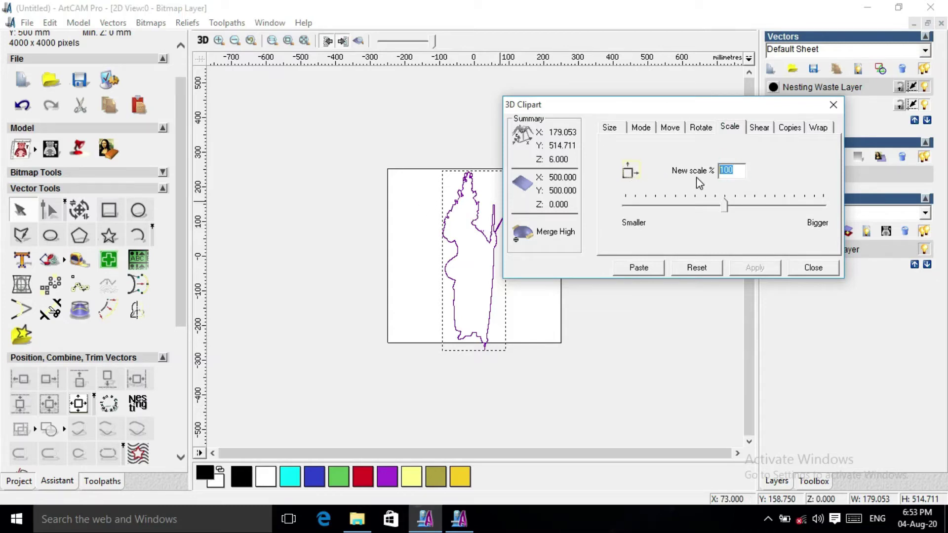
pyautogui.write('9')
pyautogui.click(757, 269)
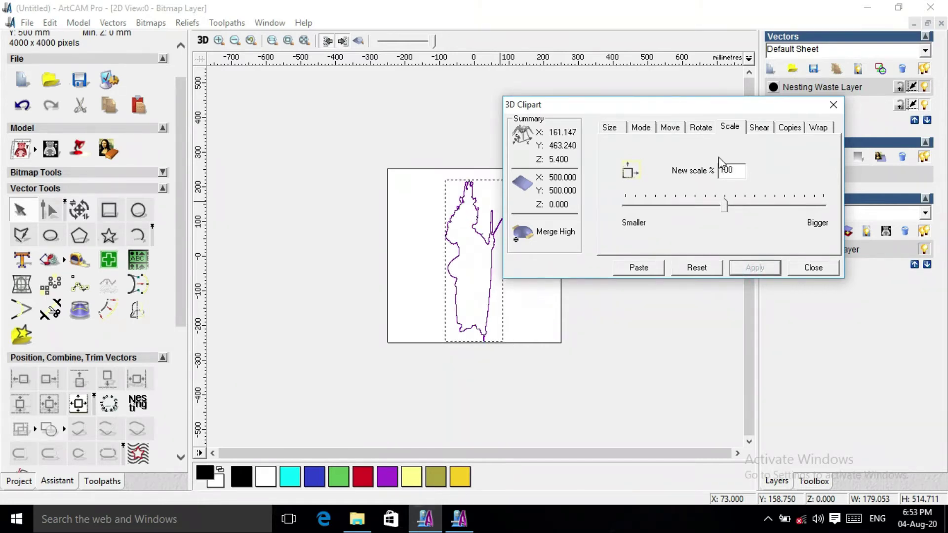
# Try pasting the clipart as a two-column linear copy with an X distance of 30 mm, and undo the paste
pyautogui.click(790, 129)
pyautogui.moveTo(760, 106); pyautogui.dragTo(844, 105)
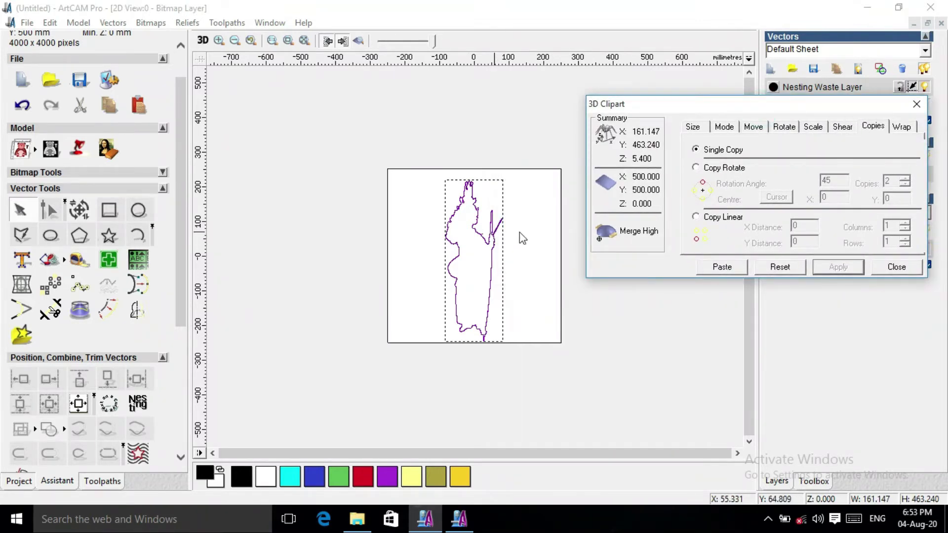
pyautogui.click(696, 217)
pyautogui.doubleClick(803, 225)
pyautogui.write('30')
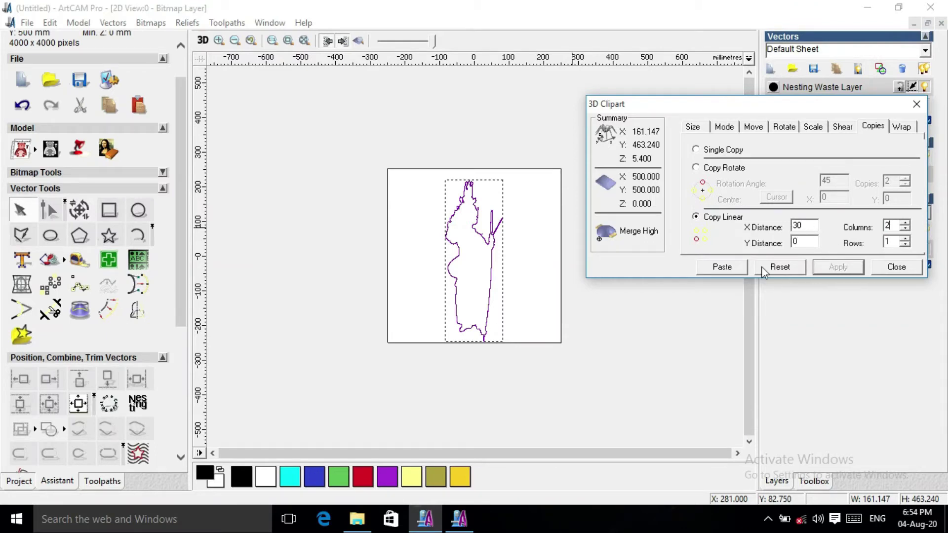
pyautogui.click(730, 267)
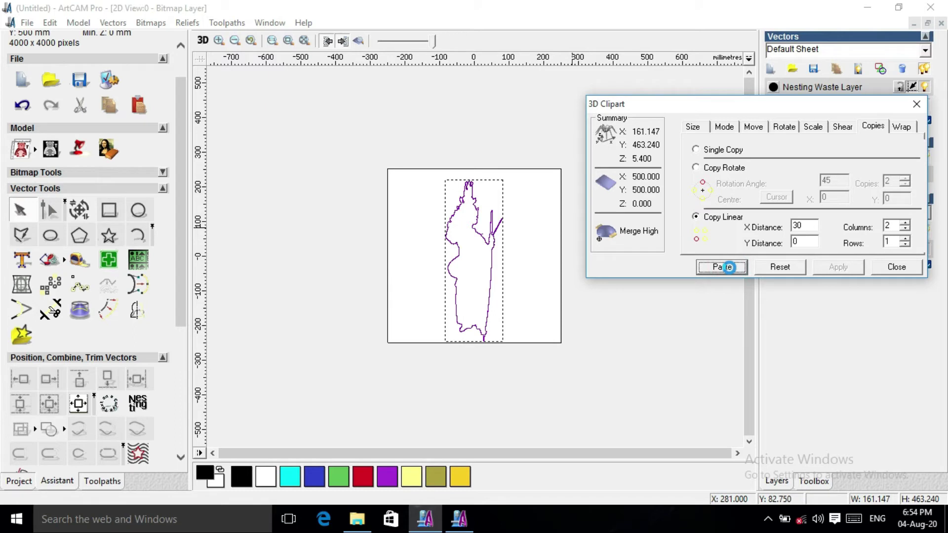
pyautogui.hotkey('ctrl', 'z')
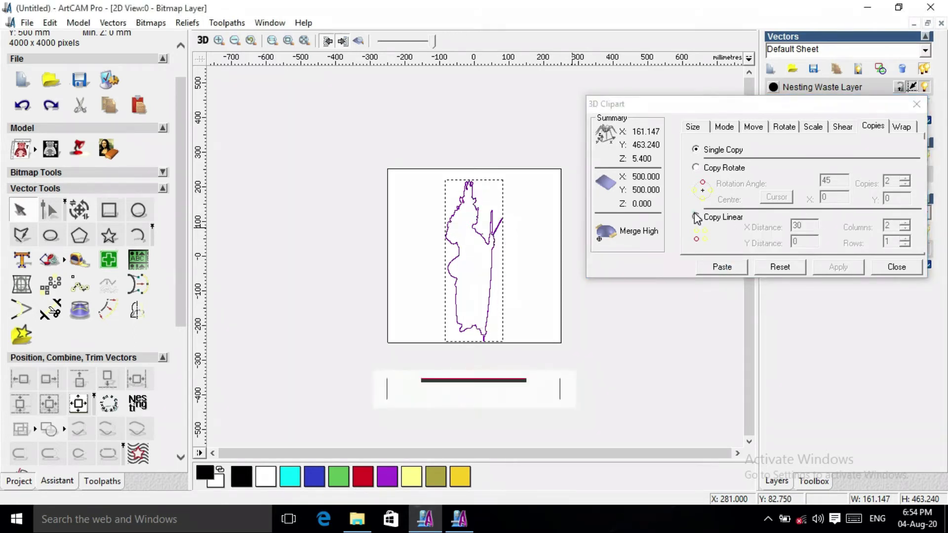
# Try pasting the two-column linear copy with an X distance of 80 mm, and undo the paste
pyautogui.click(779, 245)
pyautogui.write('80')
pyautogui.click(722, 267)
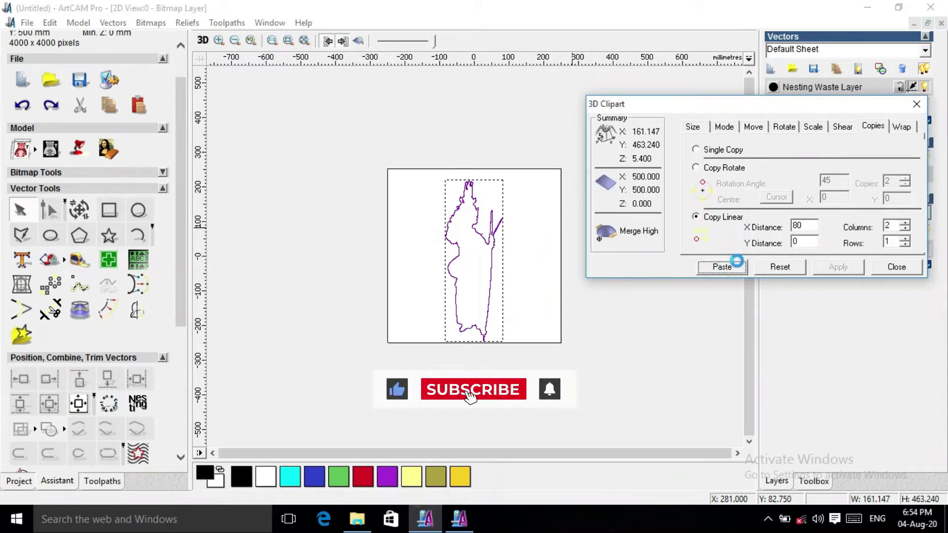
pyautogui.hotkey('ctrl', 'z')
# Try pasting the two-column linear copy with an X distance of 120 mm, and undo the paste
pyautogui.click(721, 219)
pyautogui.doubleClick(803, 225)
pyautogui.write('120')
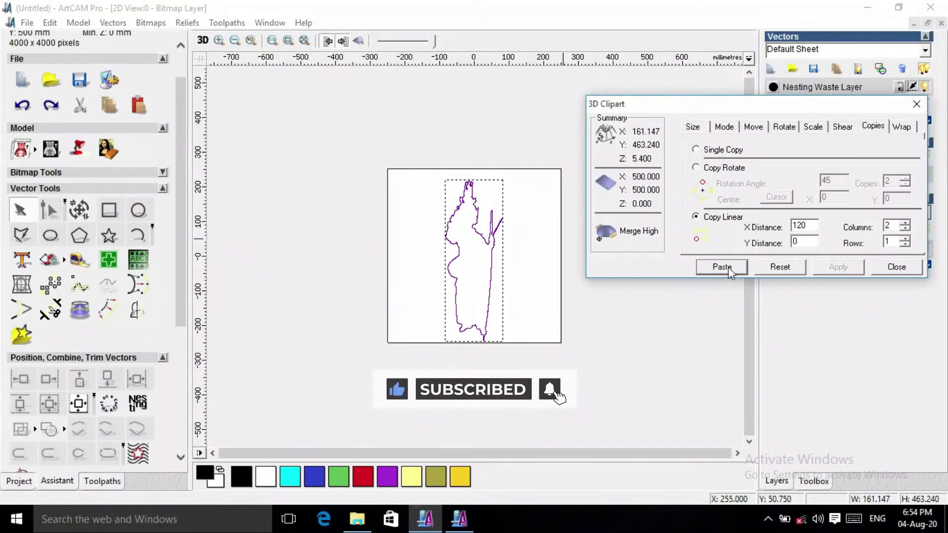
pyautogui.click(721, 267)
pyautogui.hotkey('ctrl', 'z')
# Paste the clipart as a linear copy with two columns at an X distance of 150 mm, and finish the clipart placement
pyautogui.click(696, 216)
pyautogui.doubleClick(803, 226)
pyautogui.write('150')
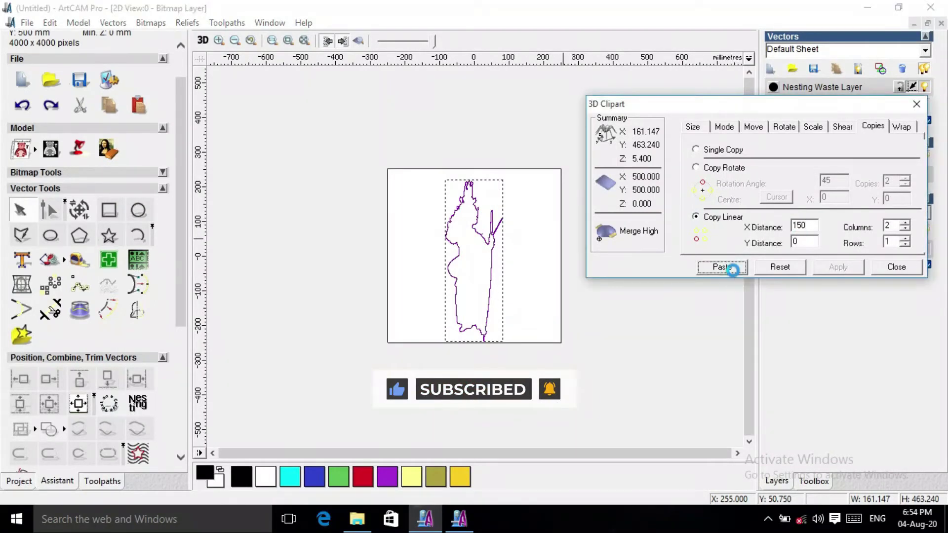
pyautogui.click(721, 267)
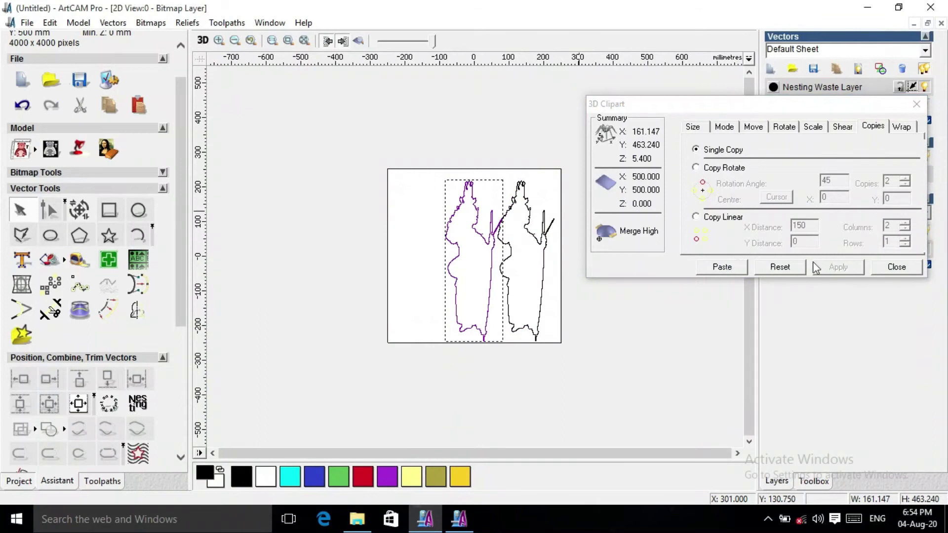
pyautogui.click(896, 267)
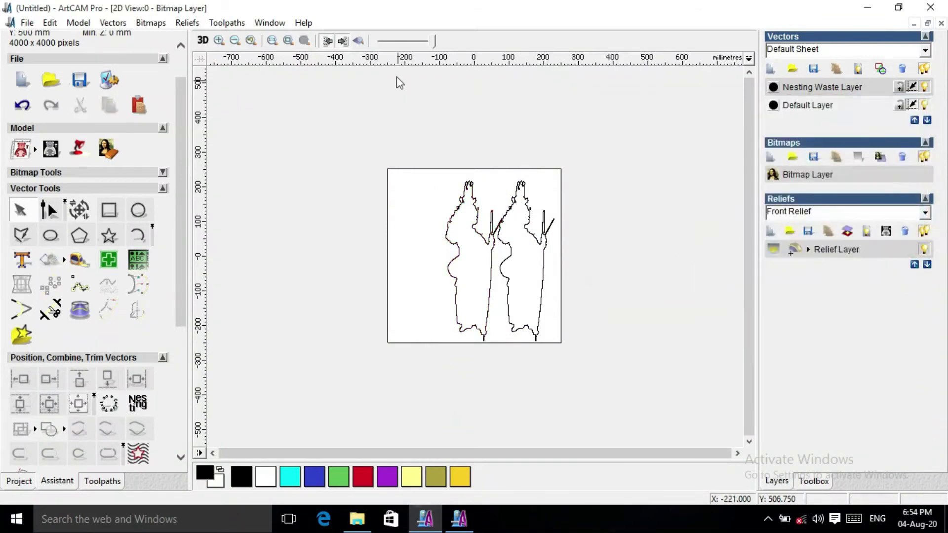
# Preview the pasted reliefs in the 2D view and examine both figures from several angles in 3D
pyautogui.click(358, 41)
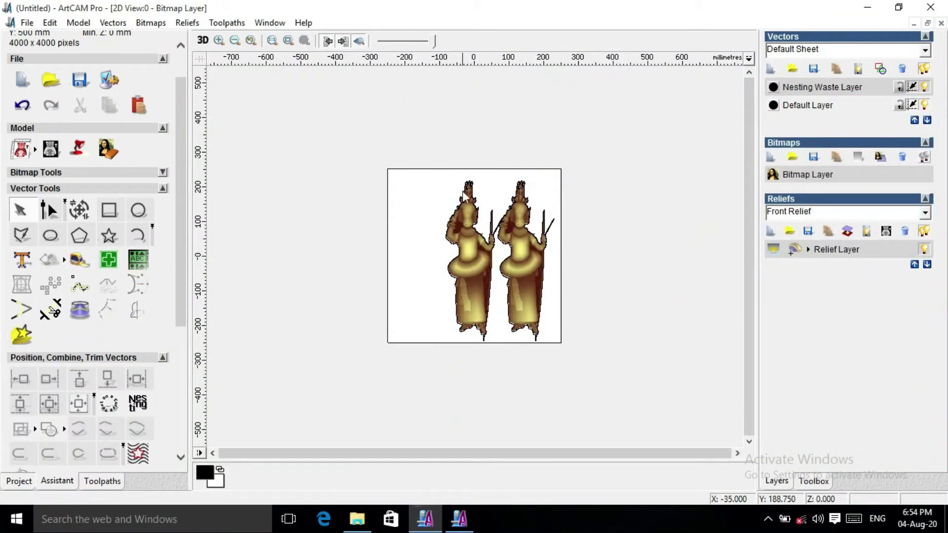
pyautogui.click(203, 41)
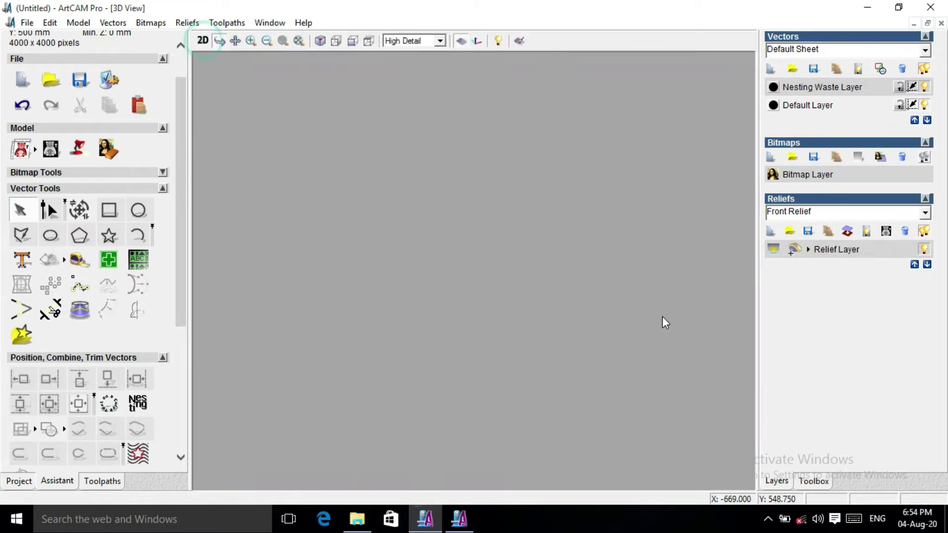
pyautogui.moveTo(623, 307); pyautogui.dragTo(440, 315)
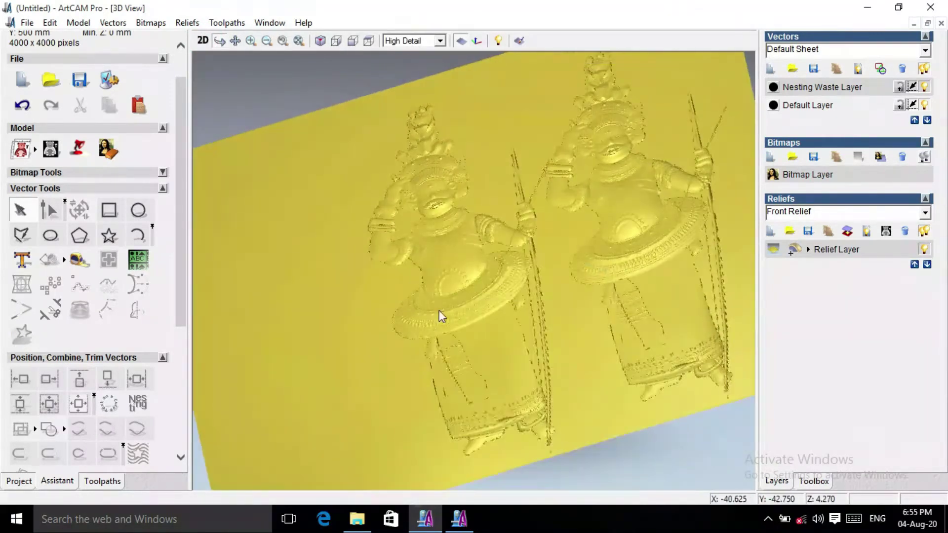
pyautogui.moveTo(536, 230); pyautogui.dragTo(558, 313)
pyautogui.scroll(-5, 558, 313)
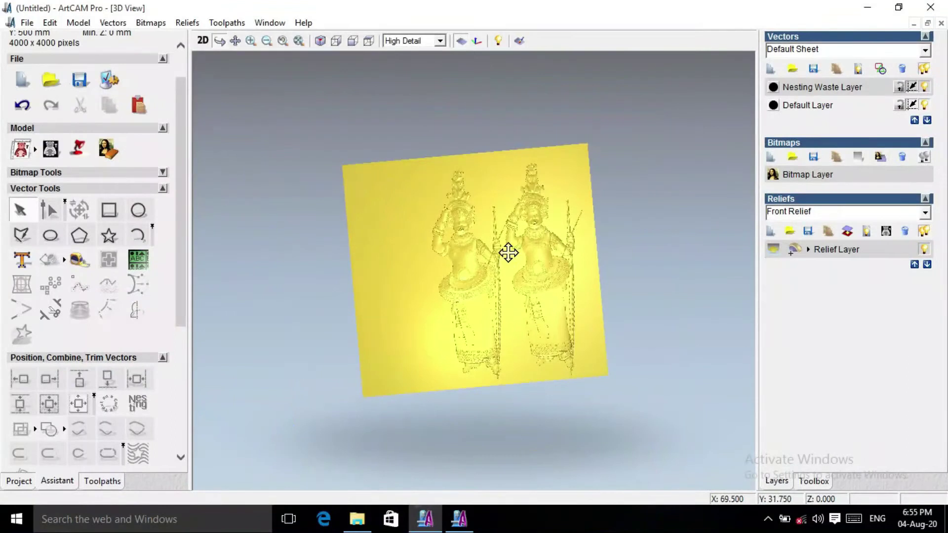
pyautogui.scroll(5, 491, 263)
pyautogui.scroll(-5, 504, 247)
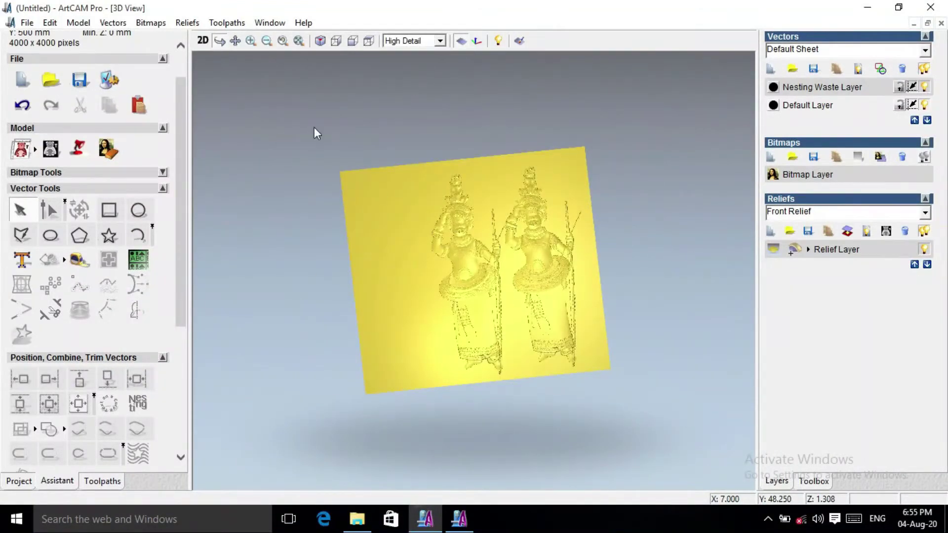
# Return to the 2D view, reset the relief and delete both figure outlines from the sheet
pyautogui.click(202, 40)
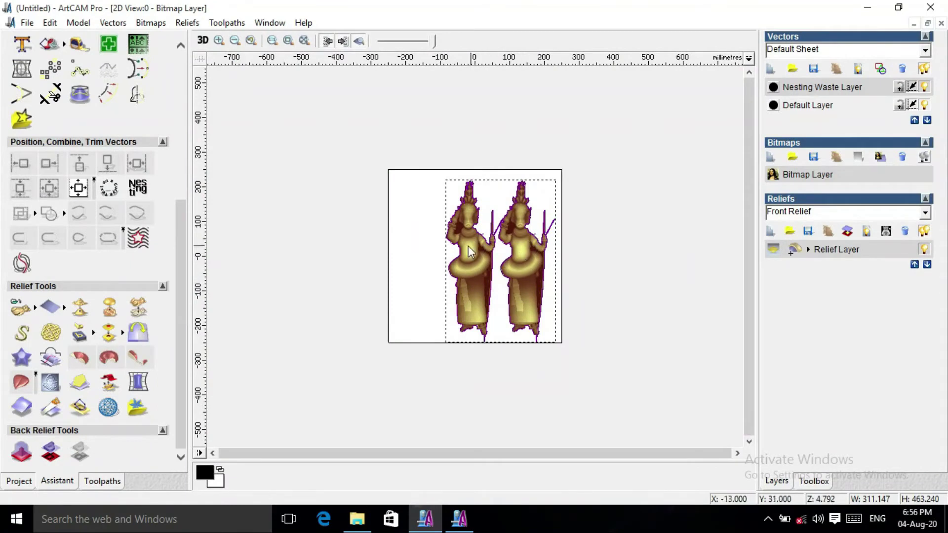
pyautogui.click(50, 307)
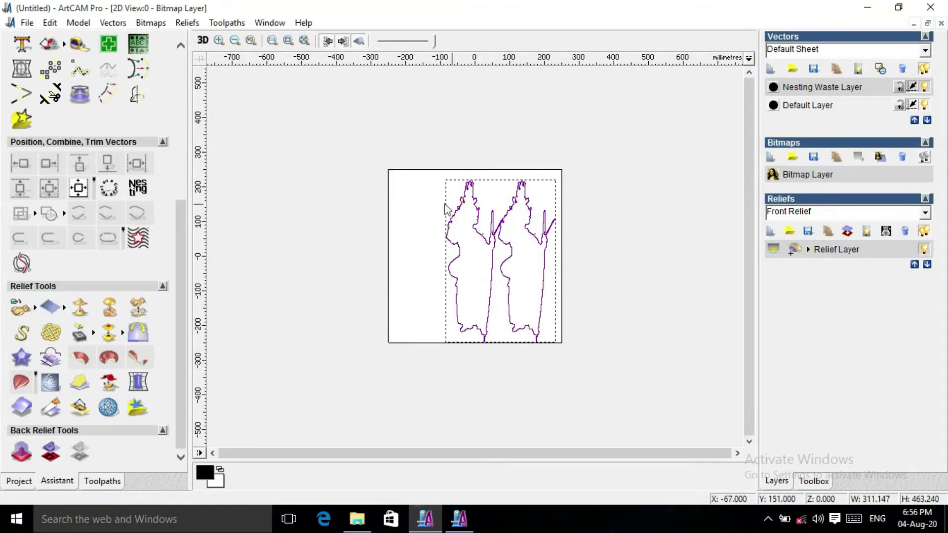
pyautogui.scroll(5, 181, 218)
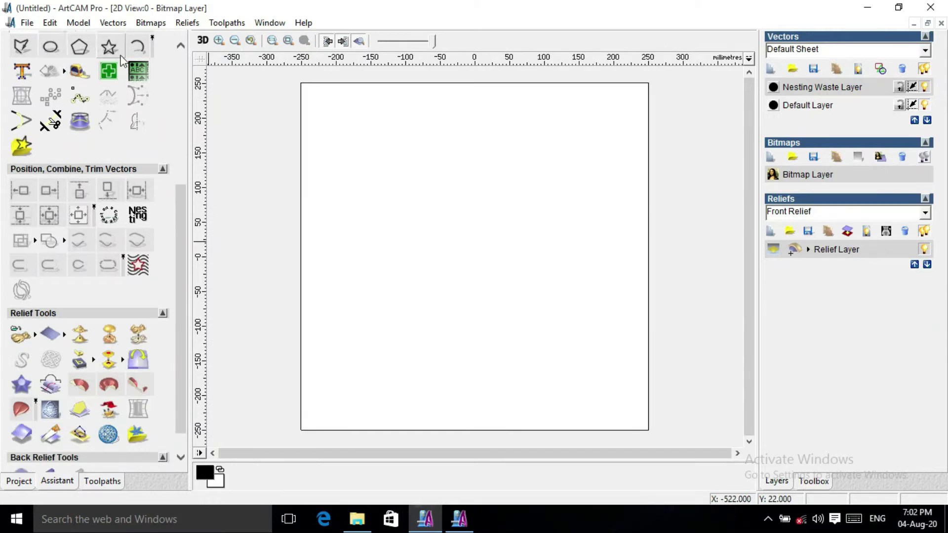
# Draw a nearly horizontal open polyline about 299 mm long across the middle of the sheet
pyautogui.click(21, 46)
pyautogui.click(384, 258)
pyautogui.click(592, 256)
pyautogui.press('Escape')
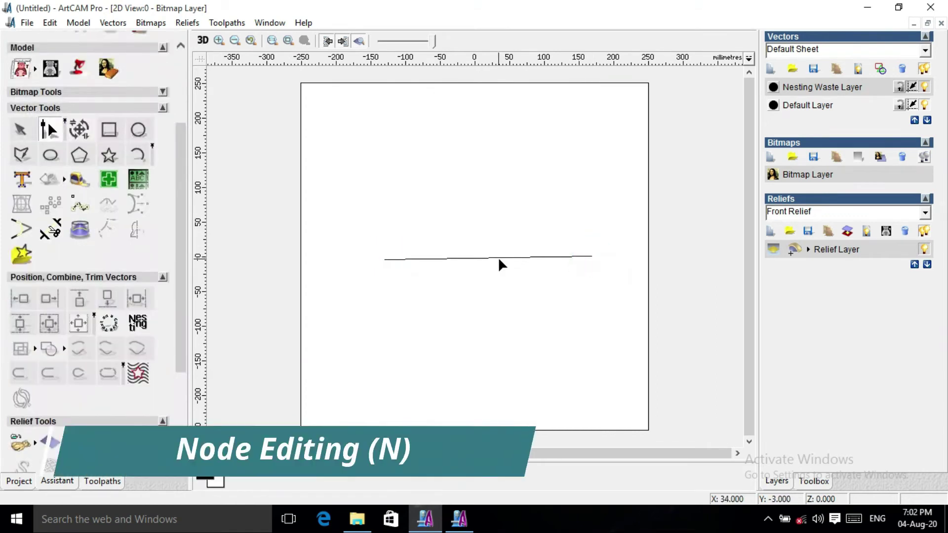
# Convert the line's span to an arc with node editing and shape it into an upward bow about 80 mm high
pyautogui.click(498, 257)
pyautogui.press('n')
pyautogui.rightClick(499, 257)
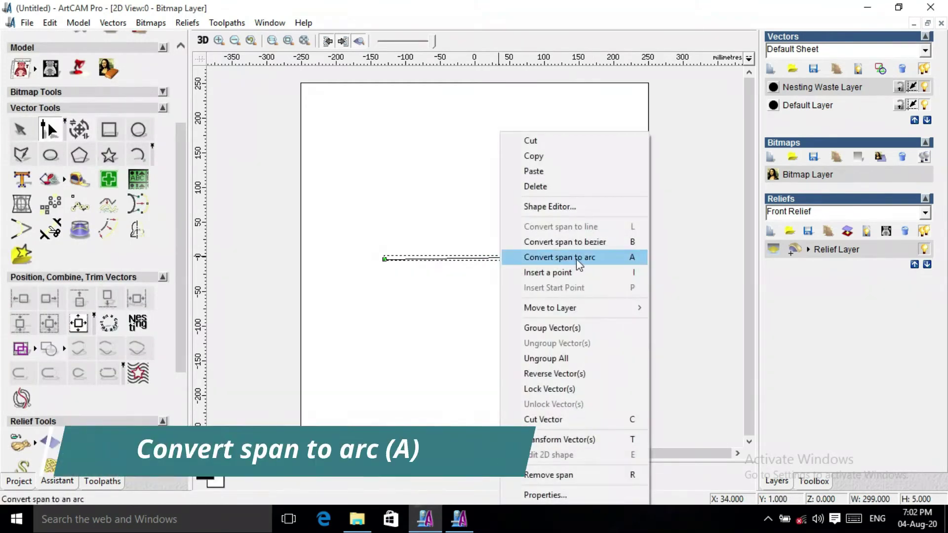
pyautogui.click(575, 257)
pyautogui.moveTo(486, 154); pyautogui.dragTo(492, 206)
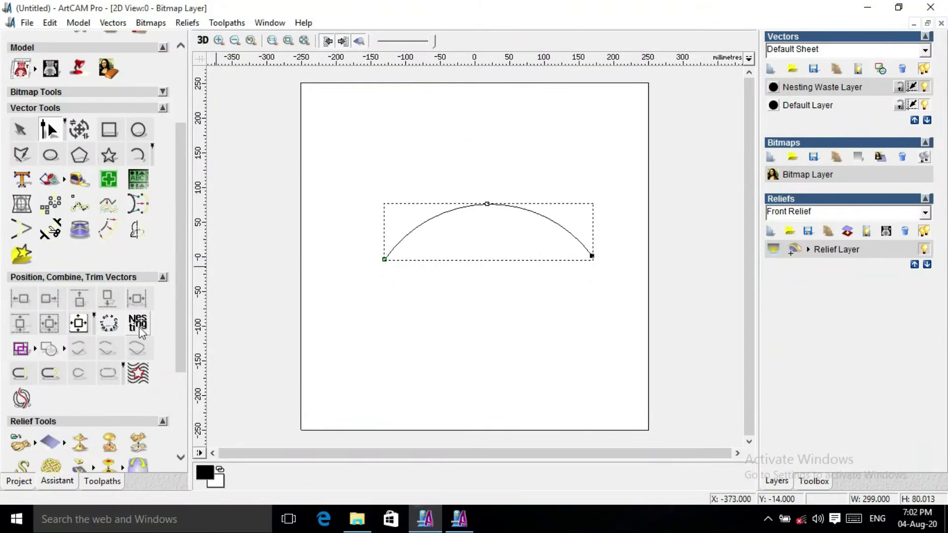
# Create a Turn relief from the arc profile in Add mode, and inspect the turned shape in 3D
pyautogui.scroll(-5, 176, 297)
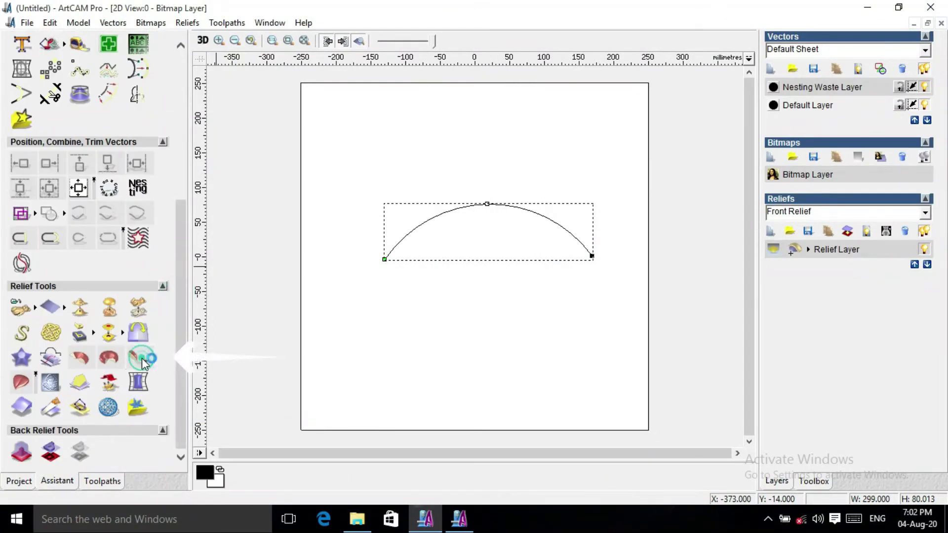
pyautogui.click(141, 357)
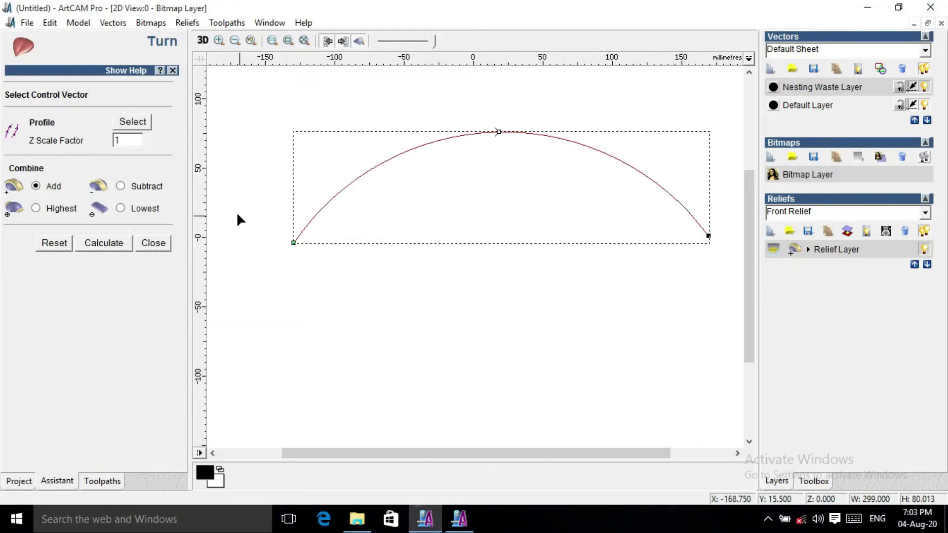
pyautogui.click(202, 40)
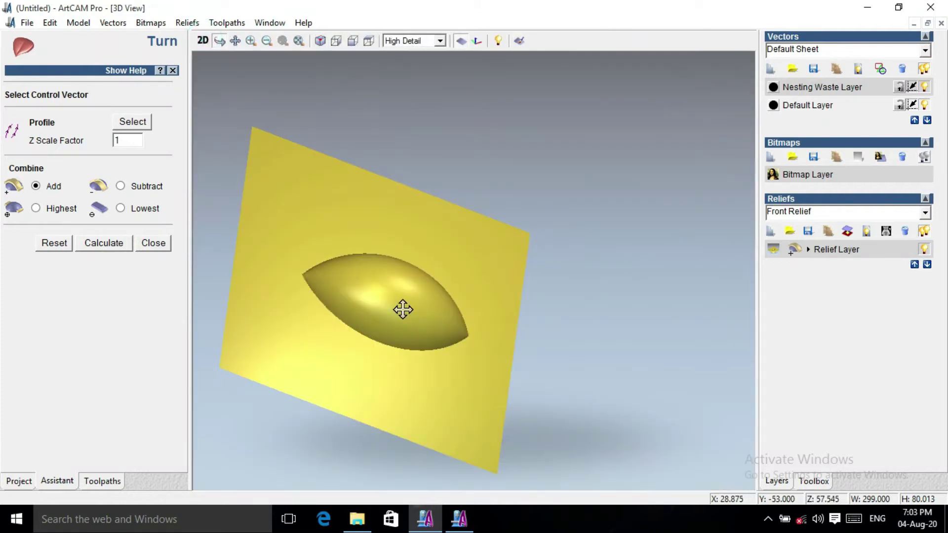
pyautogui.moveTo(402, 309); pyautogui.dragTo(195, 281)
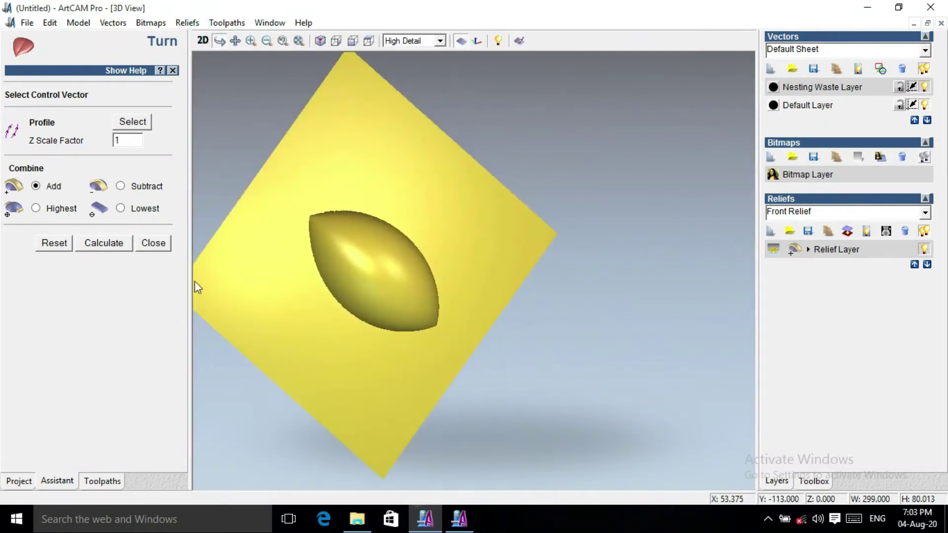
# Close the Turn tool and, in the 2D view, draw a vertical open polyline about 303 mm long in the sheet's left half
pyautogui.click(168, 244)
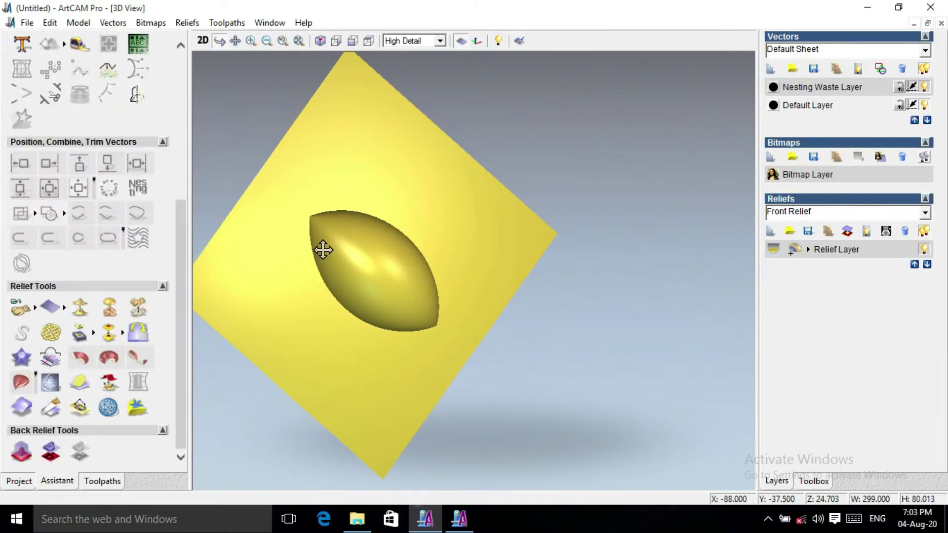
pyautogui.press('F2')
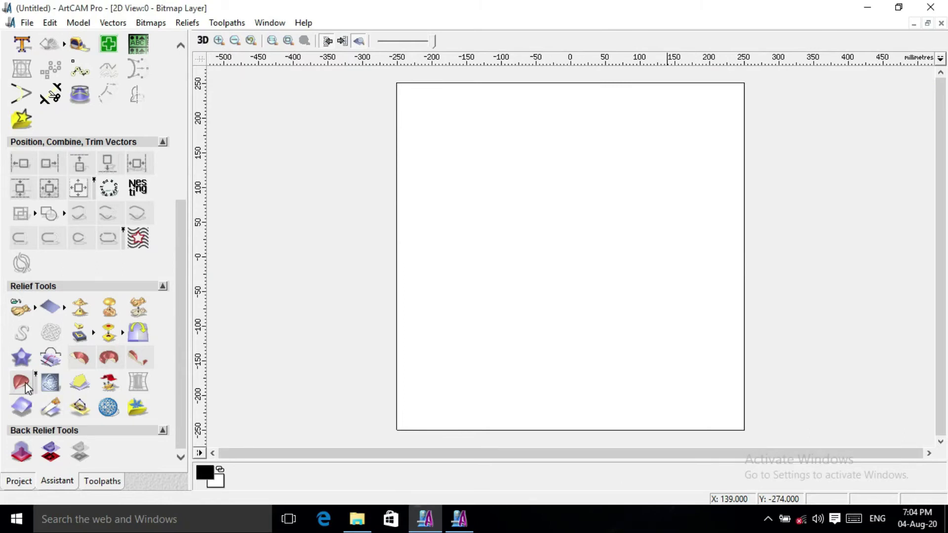
pyautogui.moveTo(179, 286); pyautogui.dragTo(106, 197)
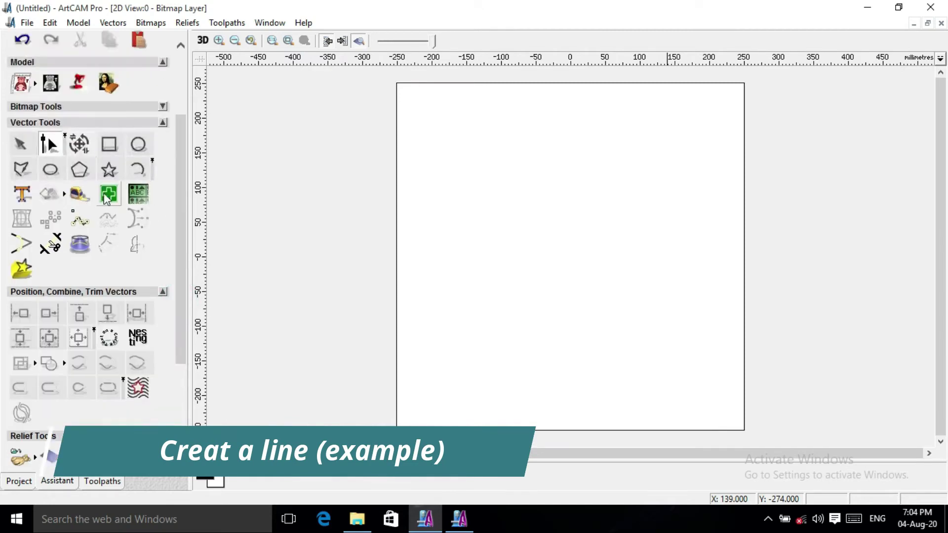
pyautogui.click(24, 171)
pyautogui.click(464, 141)
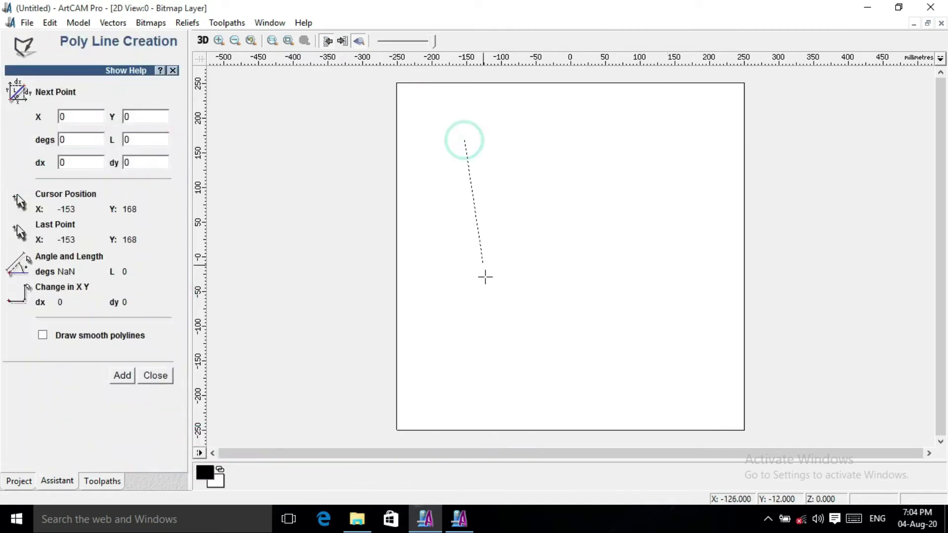
pyautogui.click(463, 351)
pyautogui.press('Escape')
# Copy the vertical line about 229 mm to the right, level with the original
pyautogui.click(464, 349)
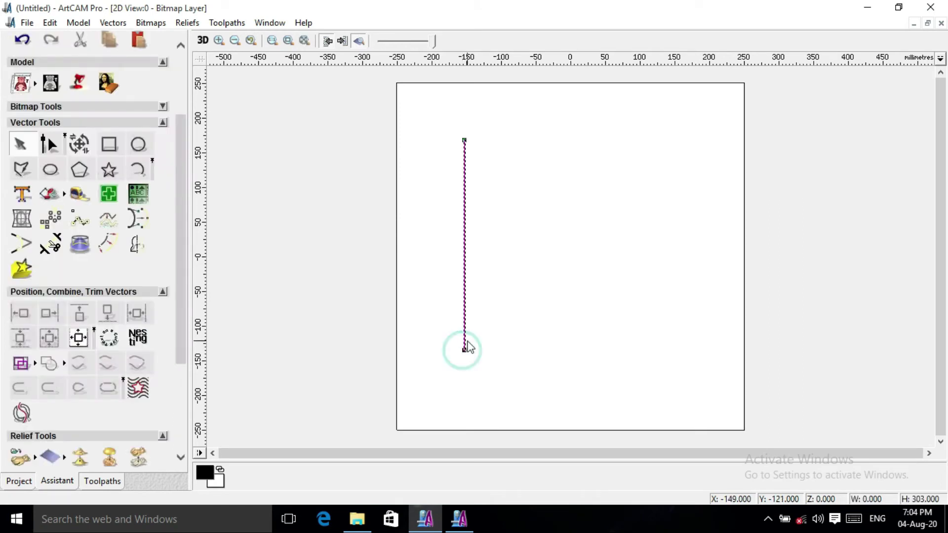
pyautogui.click(465, 320)
pyautogui.moveTo(466, 319); pyautogui.dragTo(624, 321)
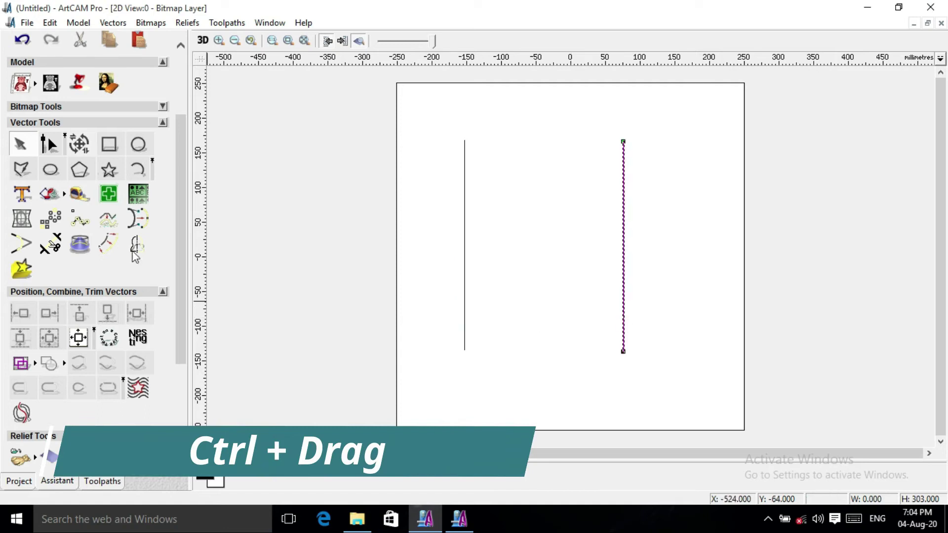
# Draw a three-point polyline joining the upper ends of the two vertical lines, with its middle point dipping slightly
pyautogui.click(30, 172)
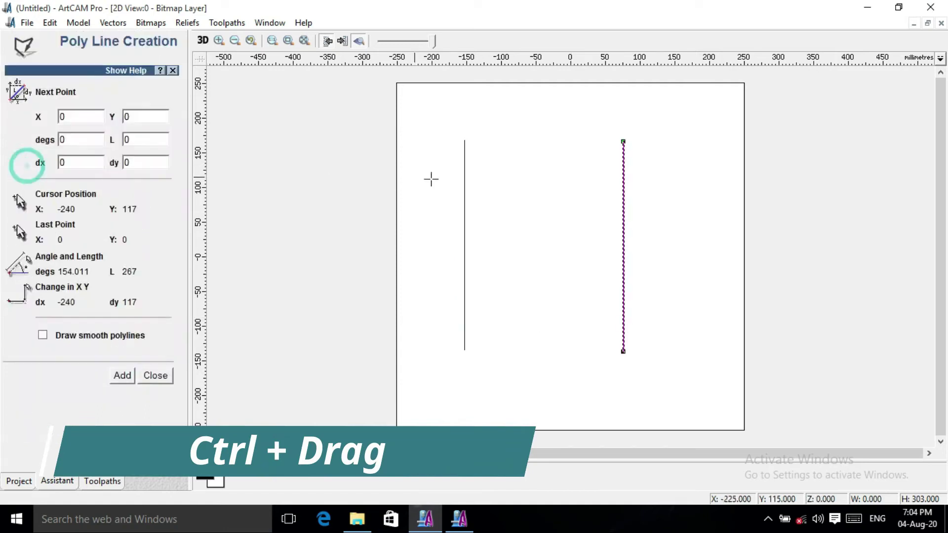
pyautogui.click(463, 140)
pyautogui.click(521, 156)
pyautogui.click(623, 141)
# Smooth the polyline's middle node with node editing and bend its right span upward to form a wavy curve
pyautogui.press('n')
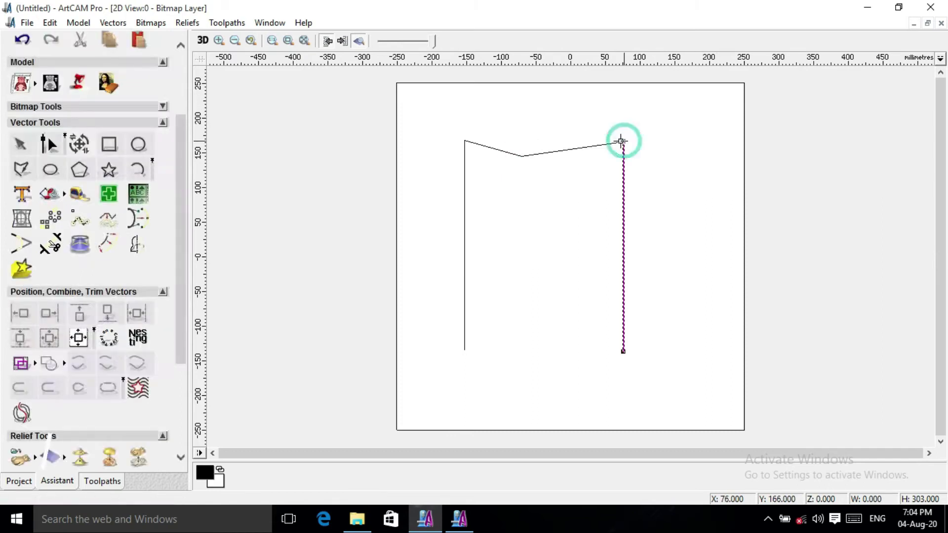
pyautogui.click(518, 156)
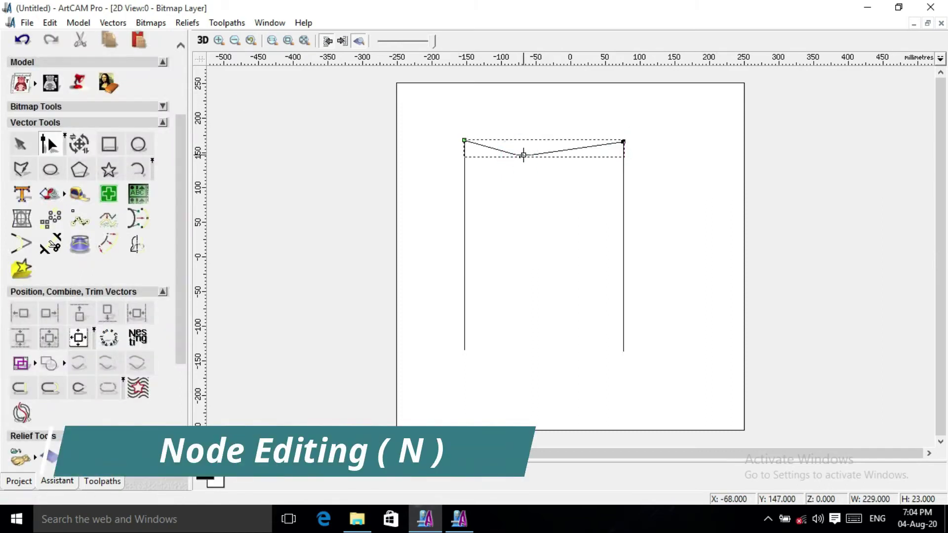
pyautogui.rightClick(522, 156)
pyautogui.click(570, 247)
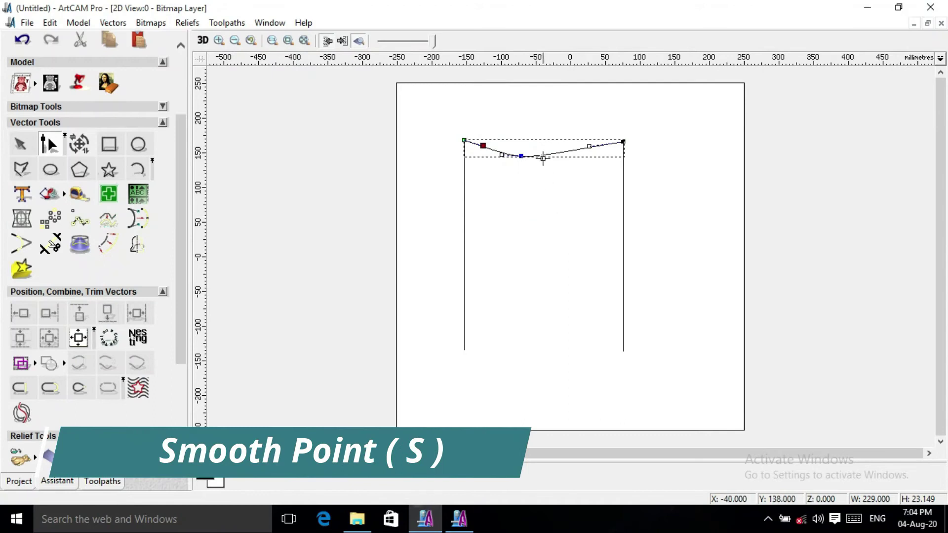
pyautogui.click(572, 181)
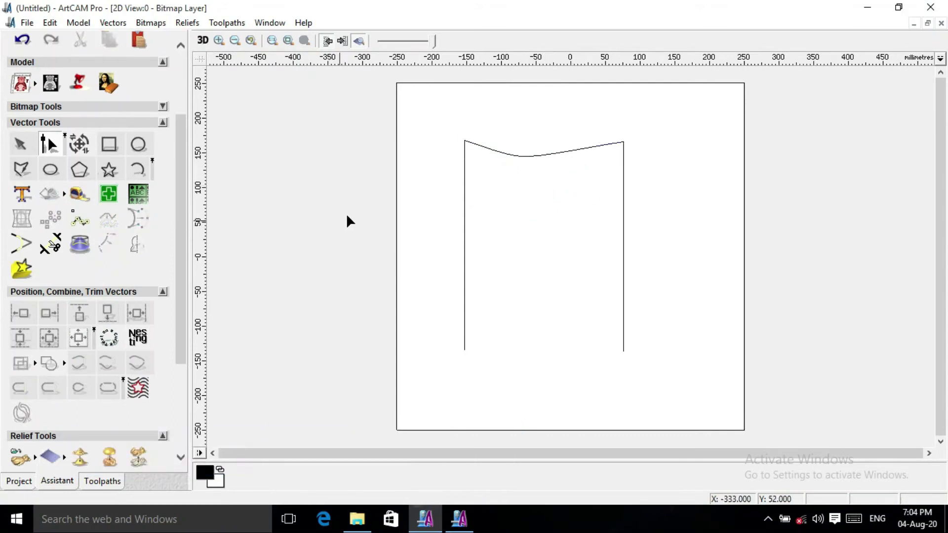
pyautogui.click(541, 157)
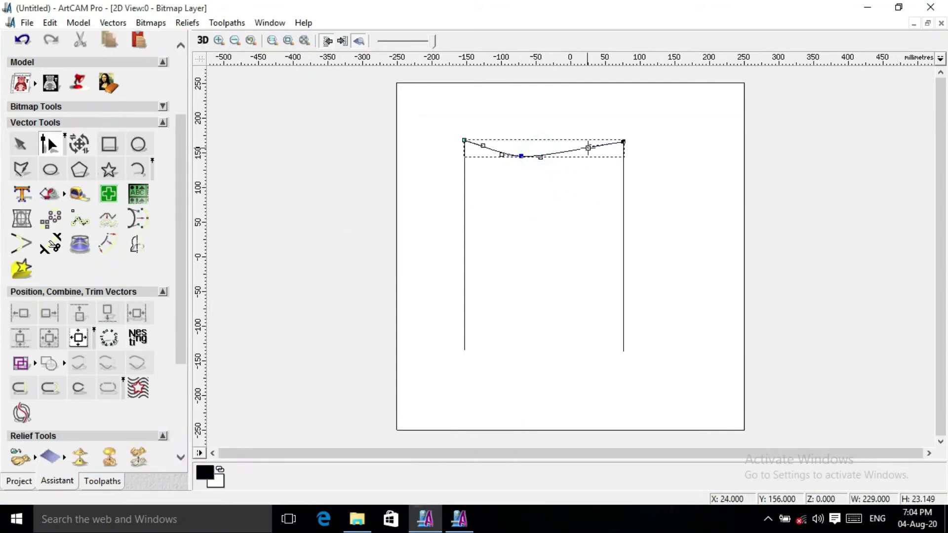
pyautogui.moveTo(587, 148); pyautogui.dragTo(556, 133)
pyautogui.click(575, 198)
# Start a Two Rail Sweep with the left vertical line as top drive rail and the right one as bottom drive rail
pyautogui.click(37, 140)
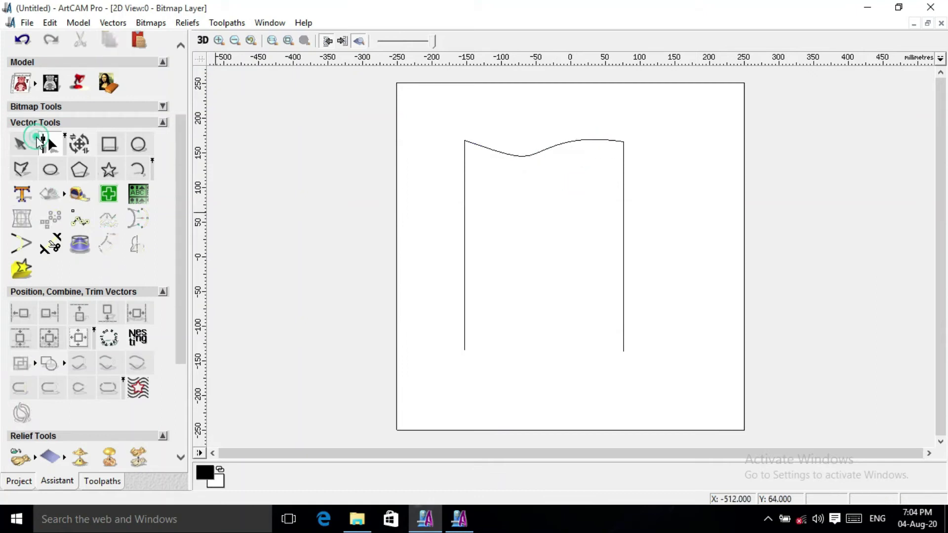
pyautogui.click(463, 224)
pyautogui.moveTo(181, 202); pyautogui.dragTo(183, 335)
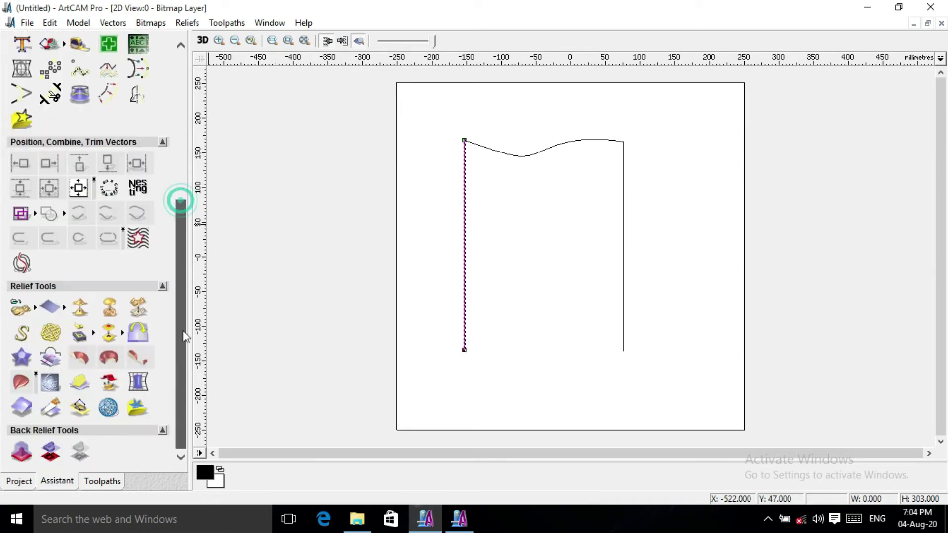
pyautogui.click(21, 381)
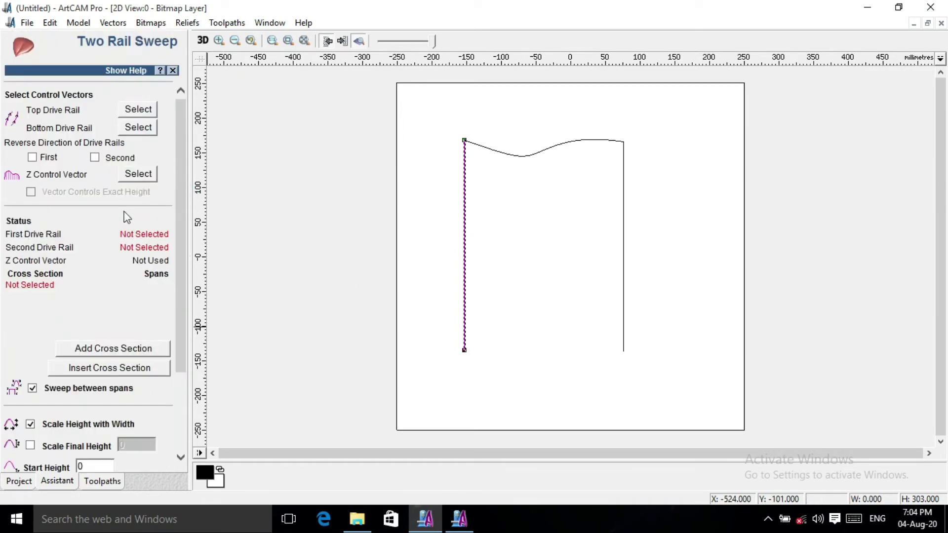
pyautogui.click(144, 114)
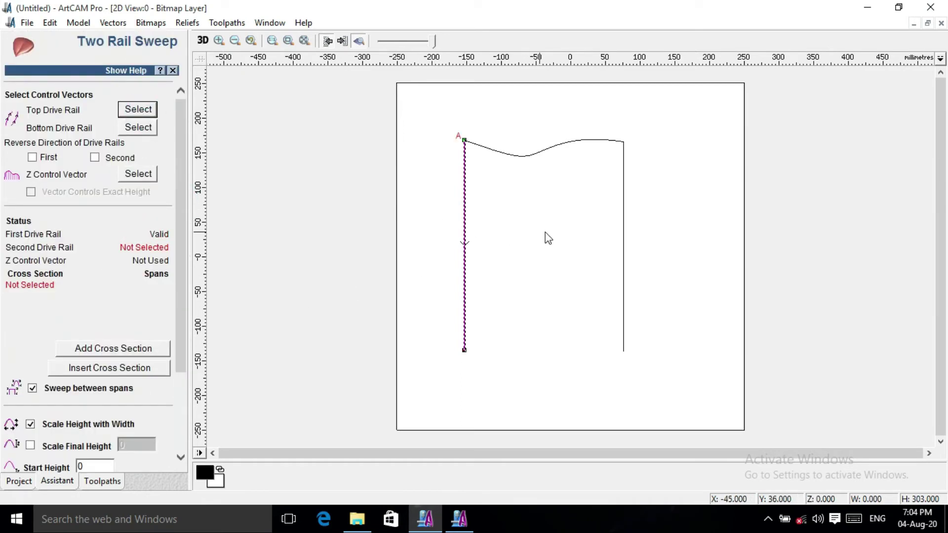
pyautogui.click(138, 127)
# Add the wavy curve as cross section, calculate the sweep in Add mode, and inspect the relief in 3D
pyautogui.click(525, 156)
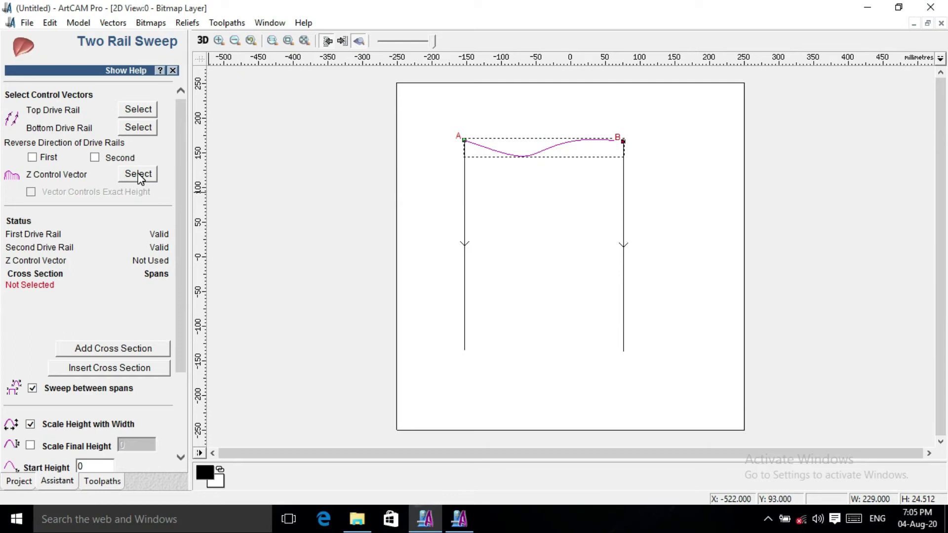
pyautogui.click(125, 353)
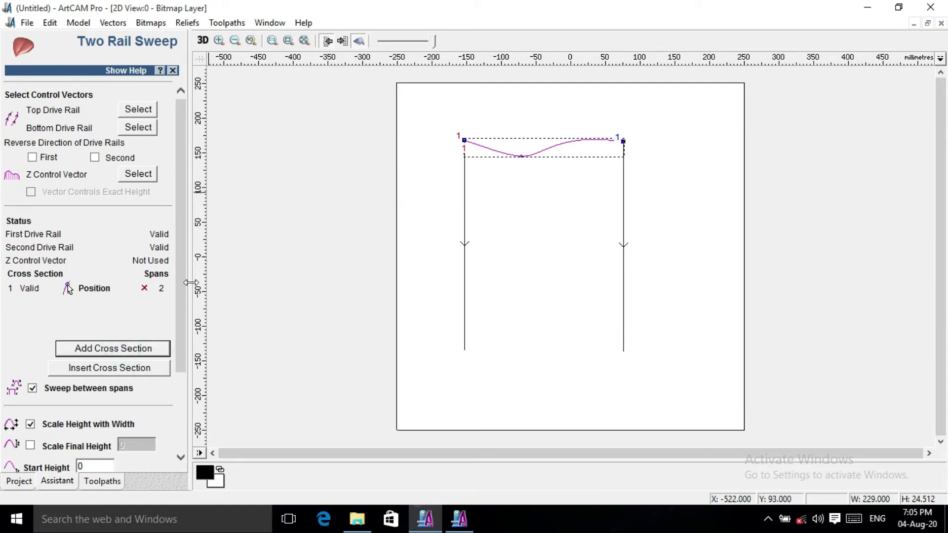
pyautogui.moveTo(181, 271); pyautogui.dragTo(181, 358)
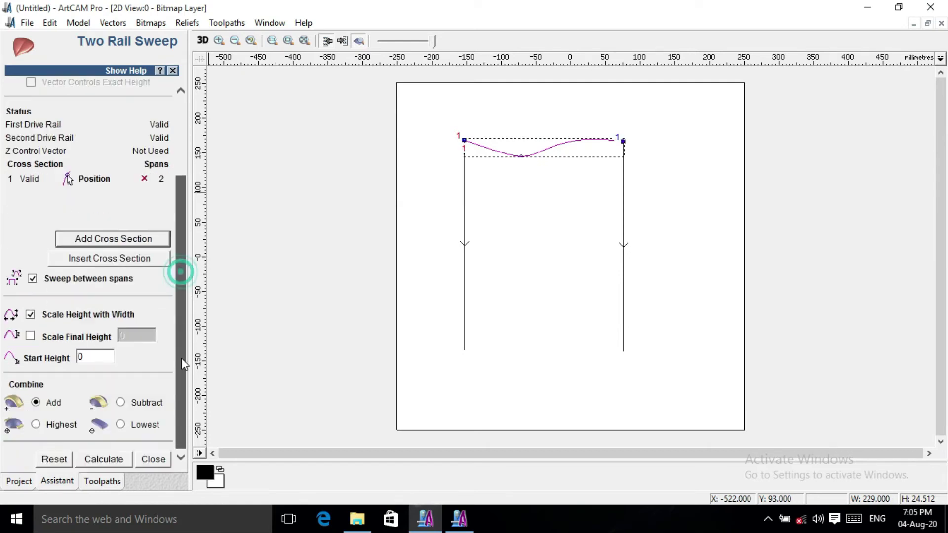
pyautogui.click(125, 460)
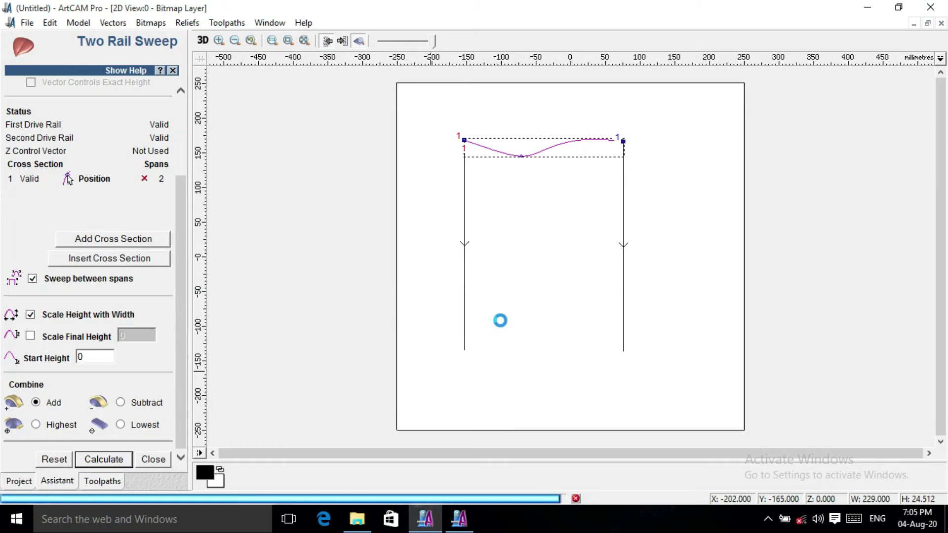
pyautogui.click(203, 42)
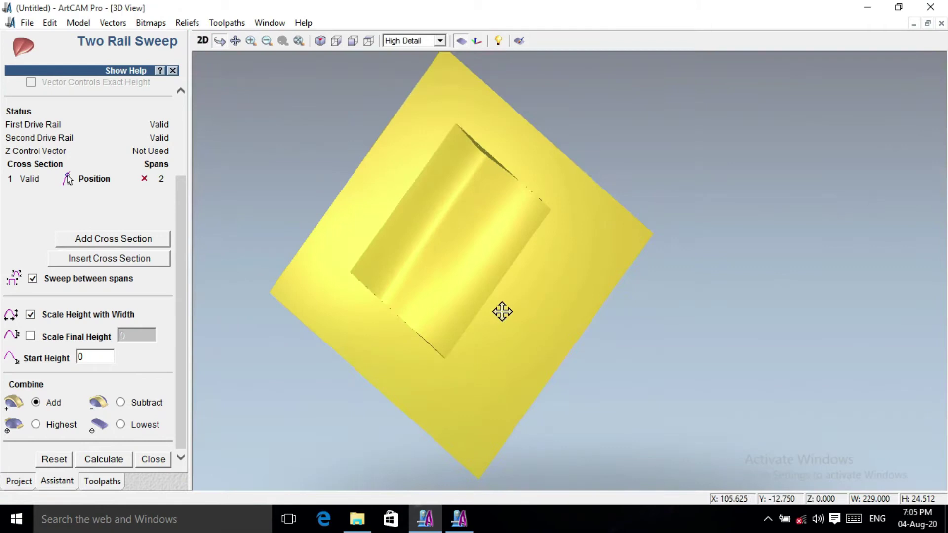
pyautogui.moveTo(501, 311); pyautogui.dragTo(359, 275)
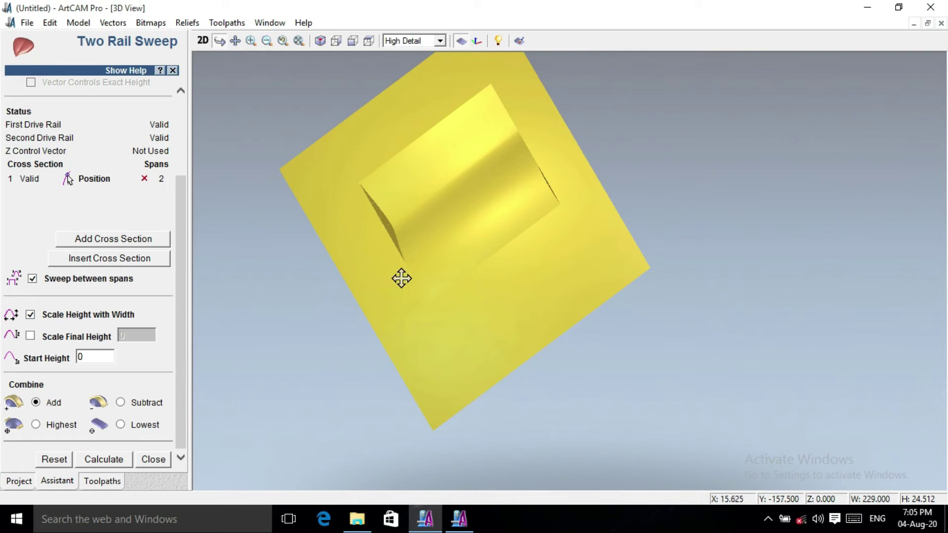
pyautogui.moveTo(401, 279); pyautogui.dragTo(226, 80)
# Close the sweep tool and, in the 2D view, draw a nearly straight open polyline about 226 mm wide between the vertical lines' lower ends
pyautogui.click(202, 41)
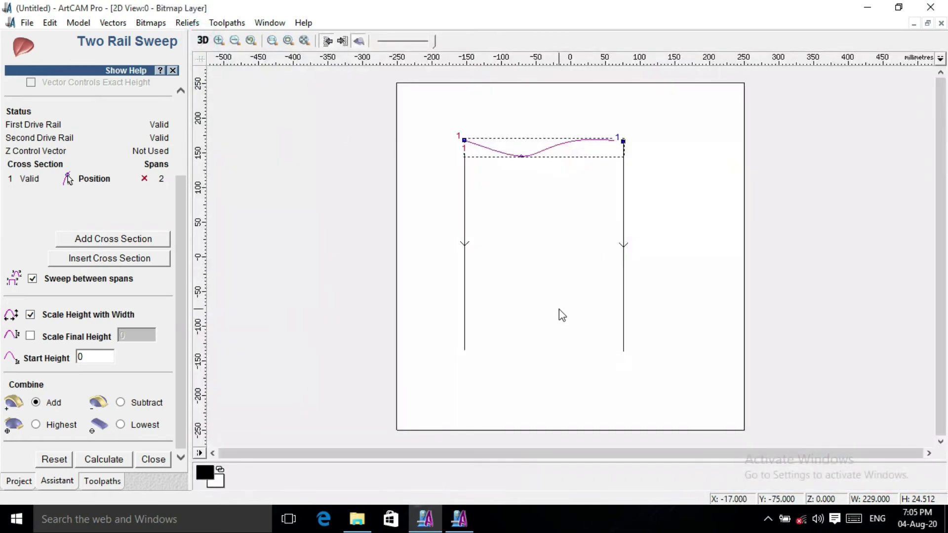
pyautogui.click(163, 460)
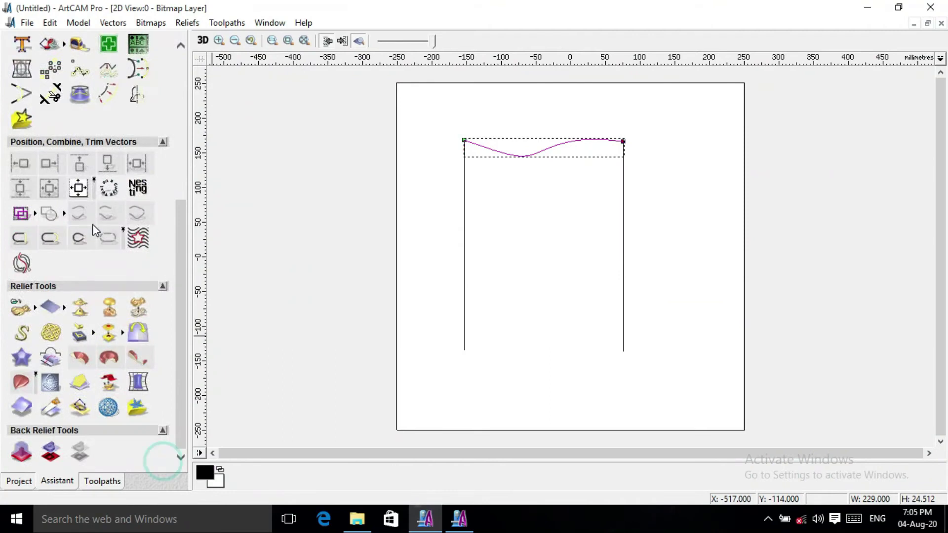
pyautogui.scroll(5, 184, 285)
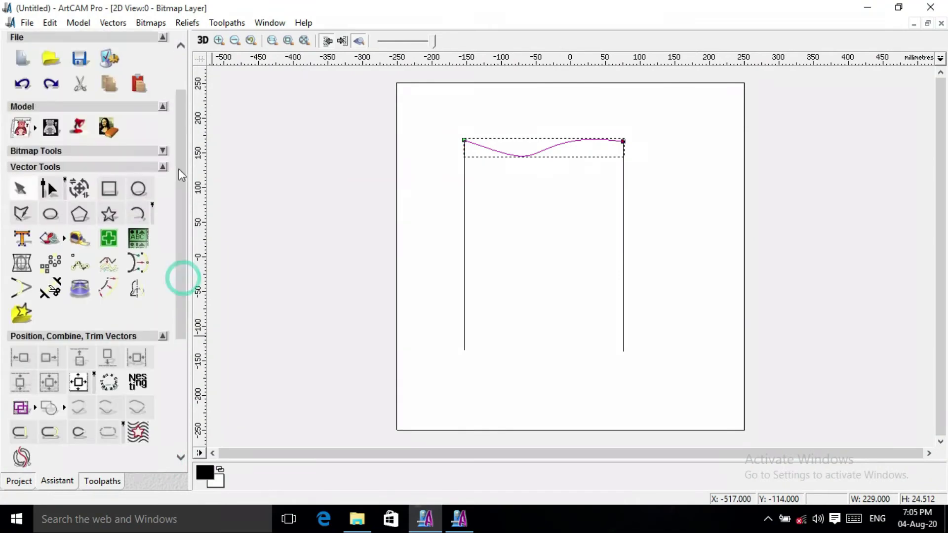
pyautogui.click(22, 212)
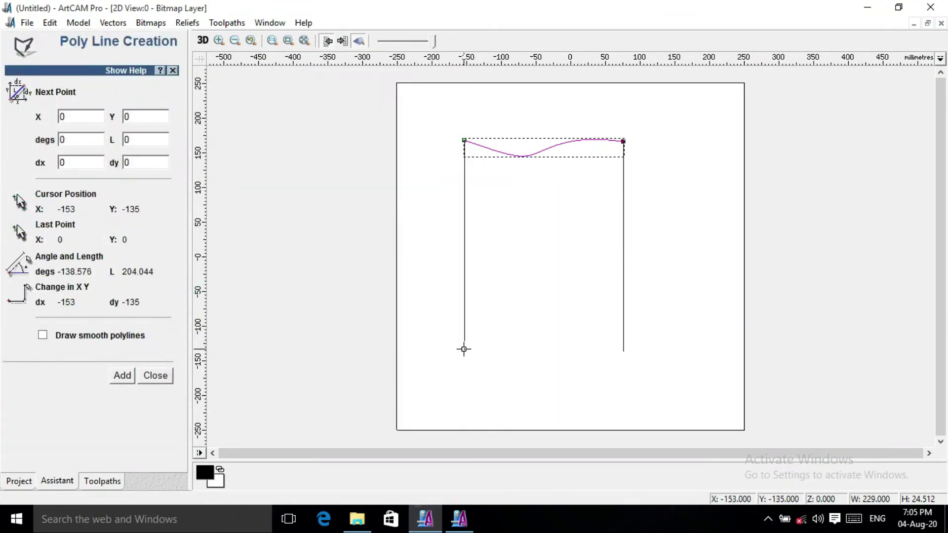
pyautogui.click(464, 349)
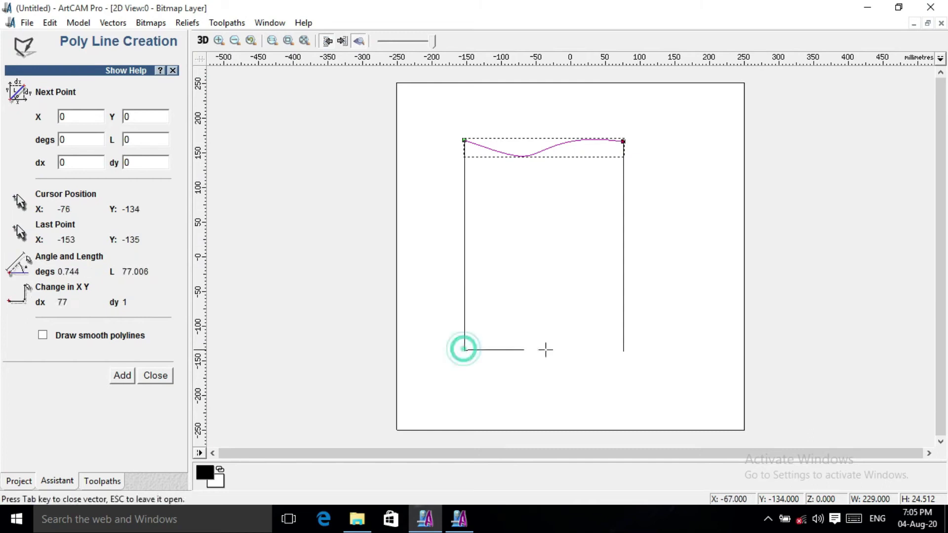
pyautogui.click(622, 352)
pyautogui.press('Escape')
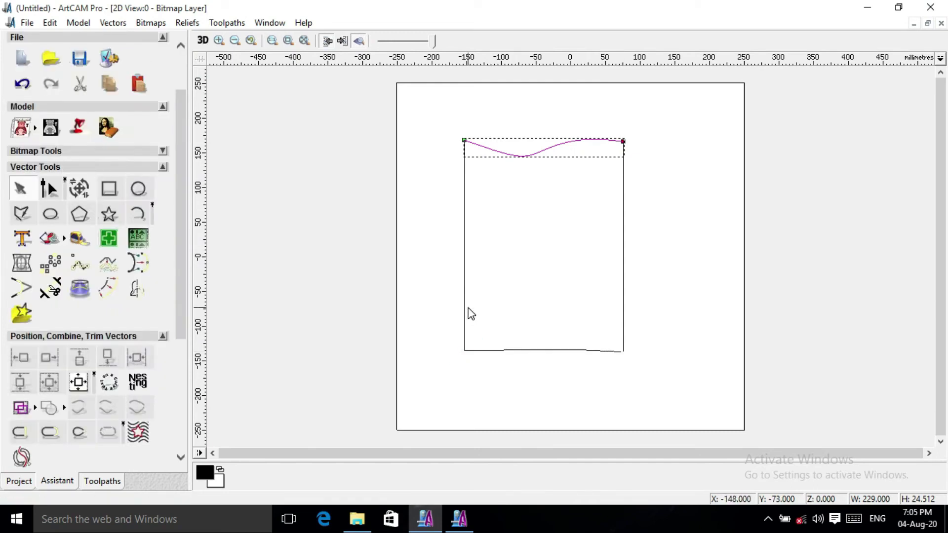
# Set up another Two Rail Sweep, reusing the left vertical line as top drive rail and the right one as bottom drive rail
pyautogui.click(465, 309)
pyautogui.moveTo(179, 243); pyautogui.dragTo(180, 355)
pyautogui.click(20, 383)
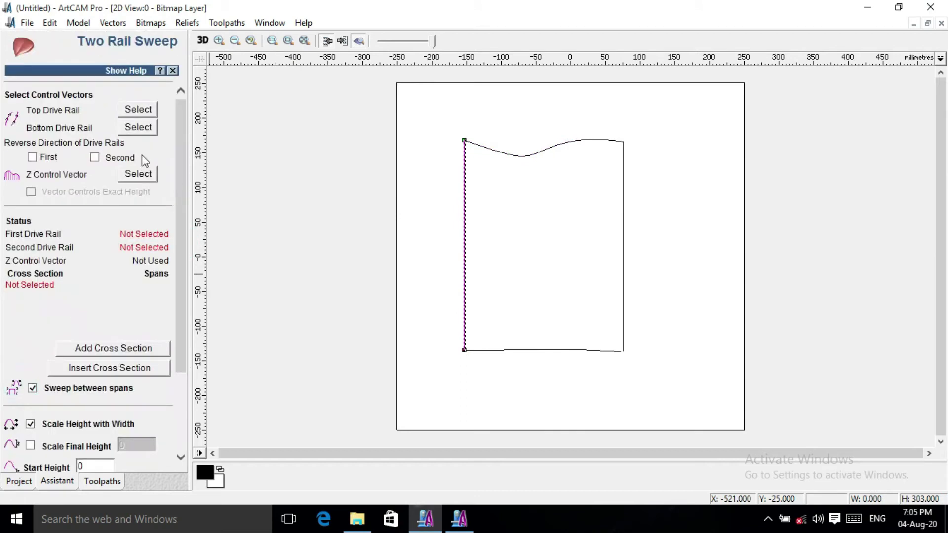
pyautogui.click(140, 111)
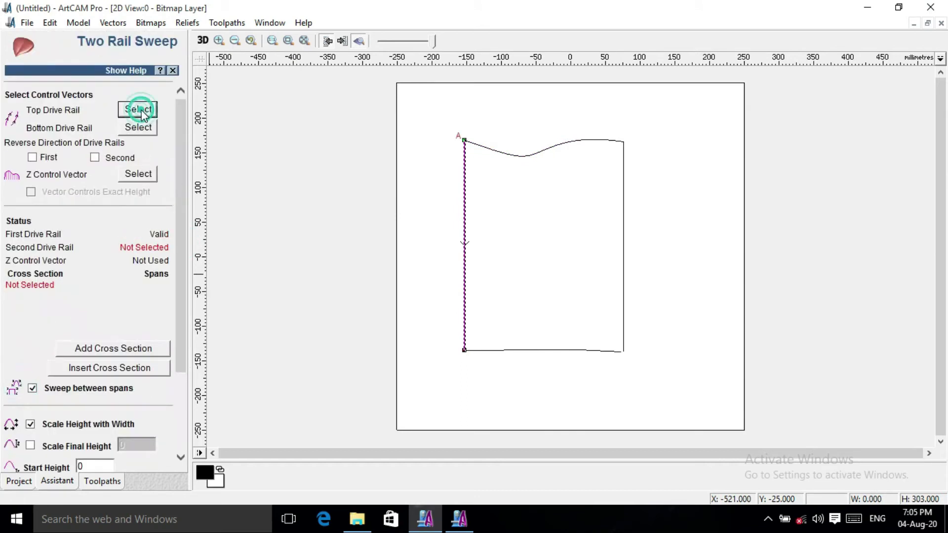
pyautogui.click(623, 293)
pyautogui.click(624, 293)
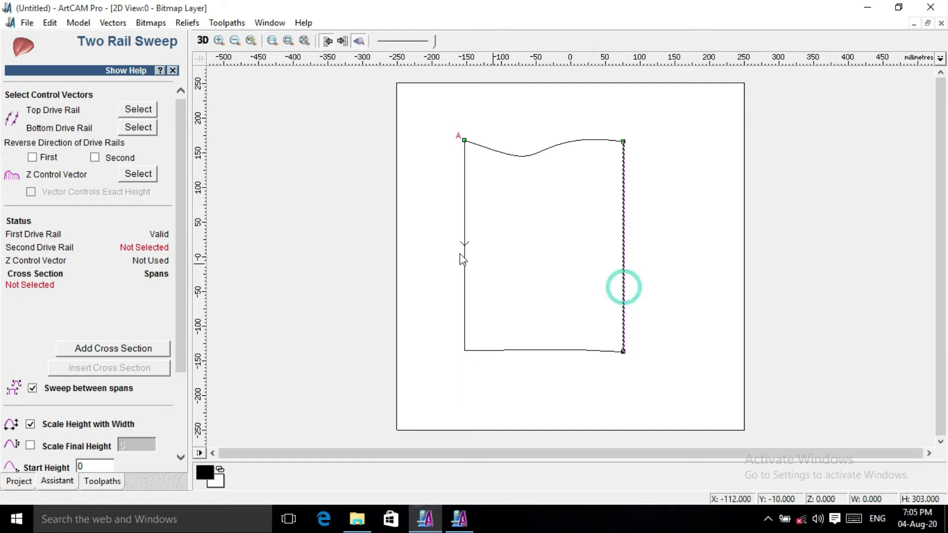
pyautogui.click(143, 128)
# Add the wavy curve as first cross section, insert the lower line as second, and calculate the sweep in Add mode
pyautogui.click(504, 152)
pyautogui.click(131, 346)
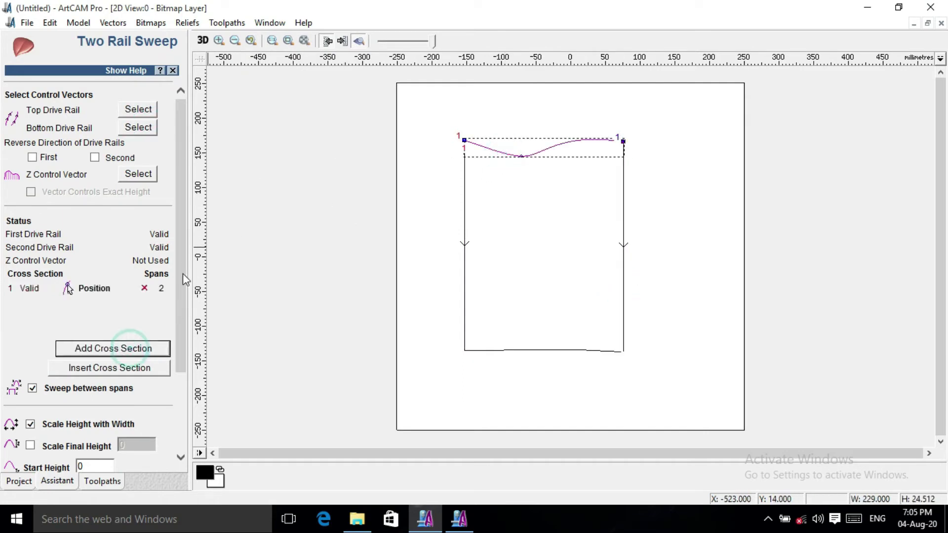
pyautogui.moveTo(182, 275); pyautogui.dragTo(184, 348)
pyautogui.click(493, 350)
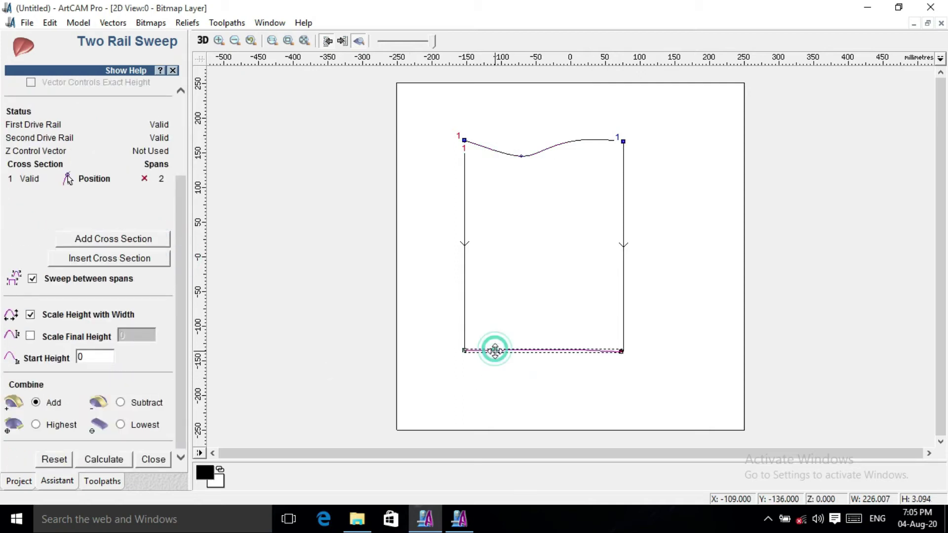
pyautogui.click(136, 258)
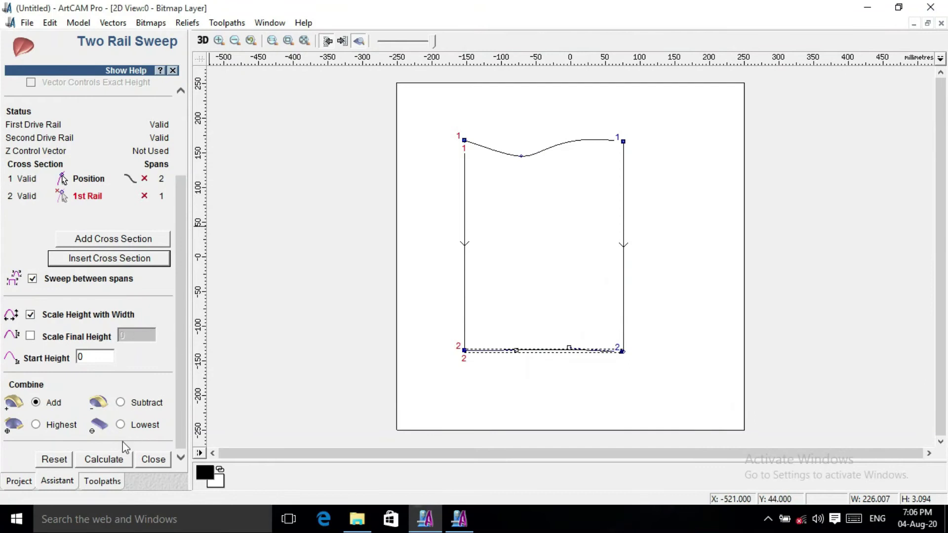
pyautogui.click(118, 461)
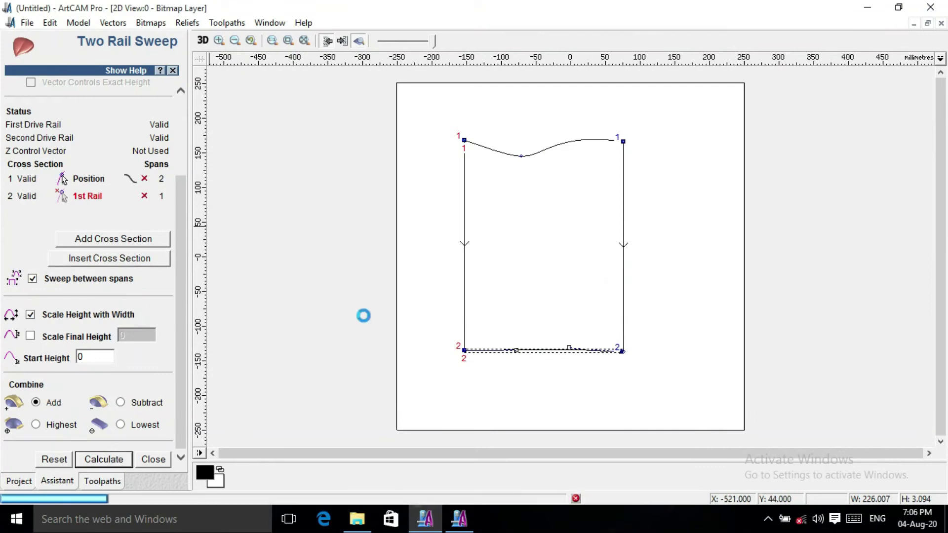
# Inspect the sweep made from two cross sections in 3D, return to the 2D view and close the sweep tool
pyautogui.click(203, 40)
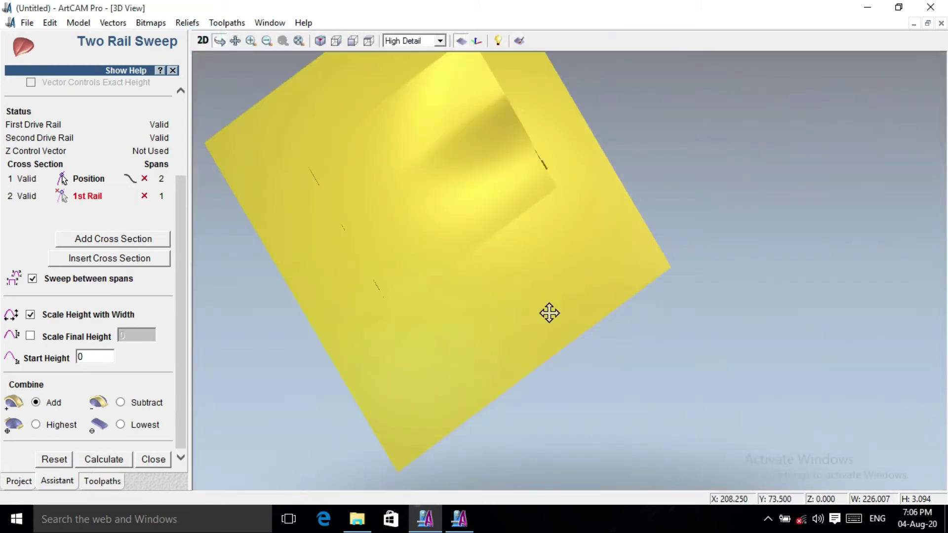
pyautogui.moveTo(549, 313); pyautogui.dragTo(484, 251)
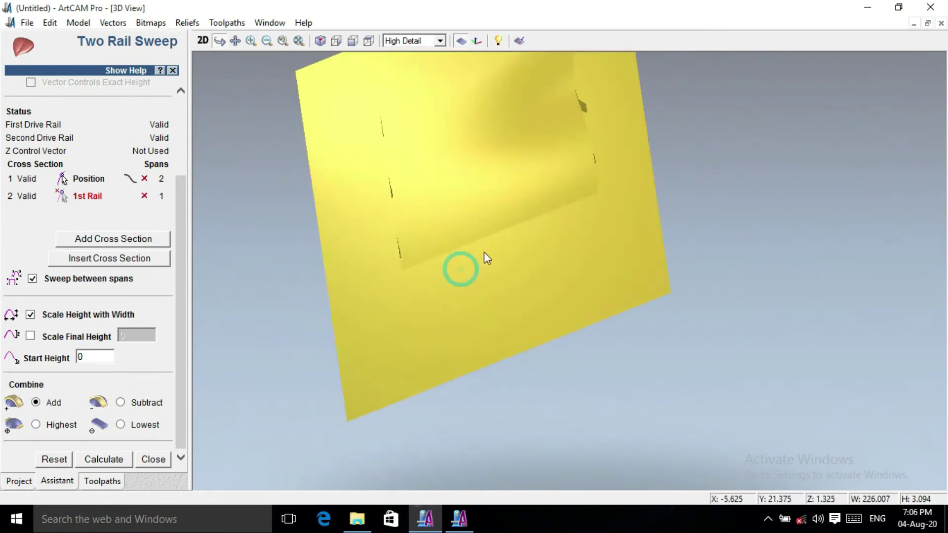
pyautogui.click(203, 40)
pyautogui.scroll(-1, 539, 307)
pyautogui.click(181, 306)
pyautogui.click(168, 457)
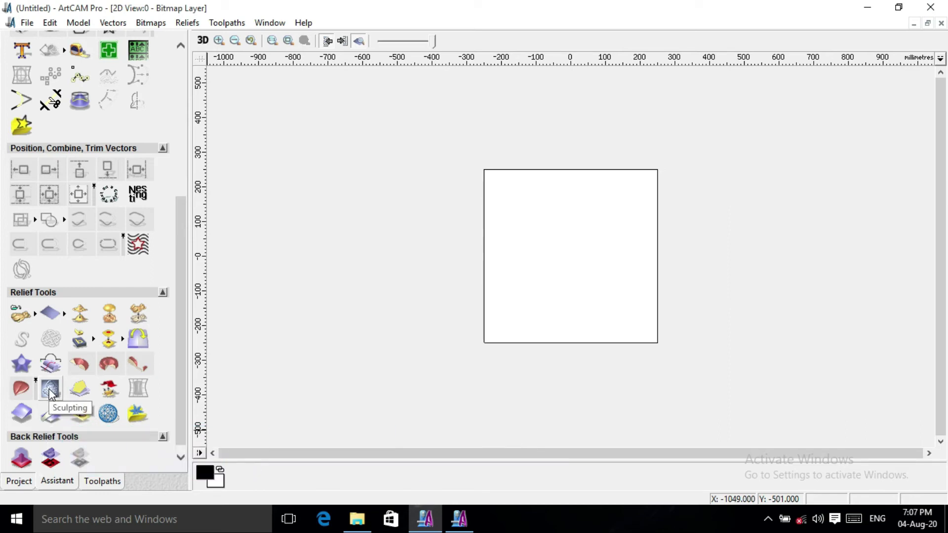
# Load the relief file BUDHA VERY NEW.rlf as 3D clipart
pyautogui.click(20, 319)
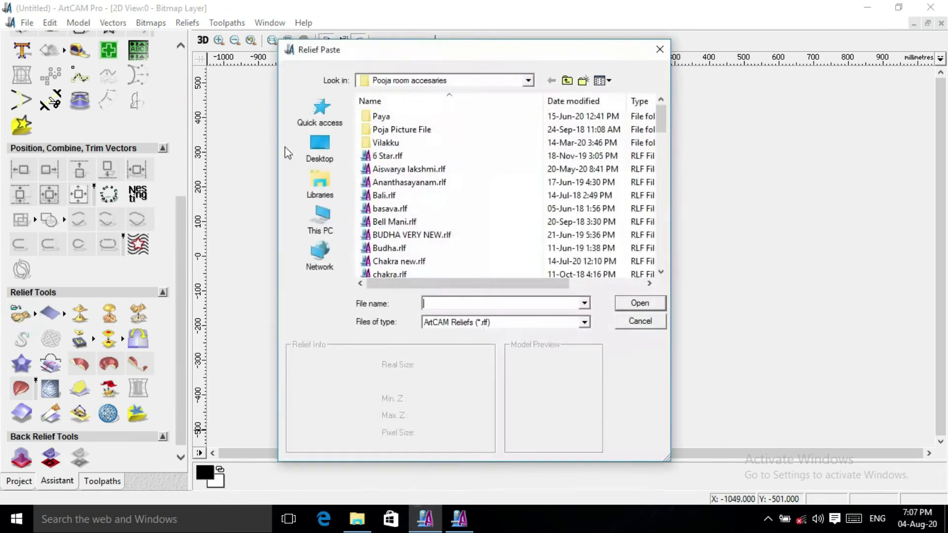
pyautogui.click(411, 235)
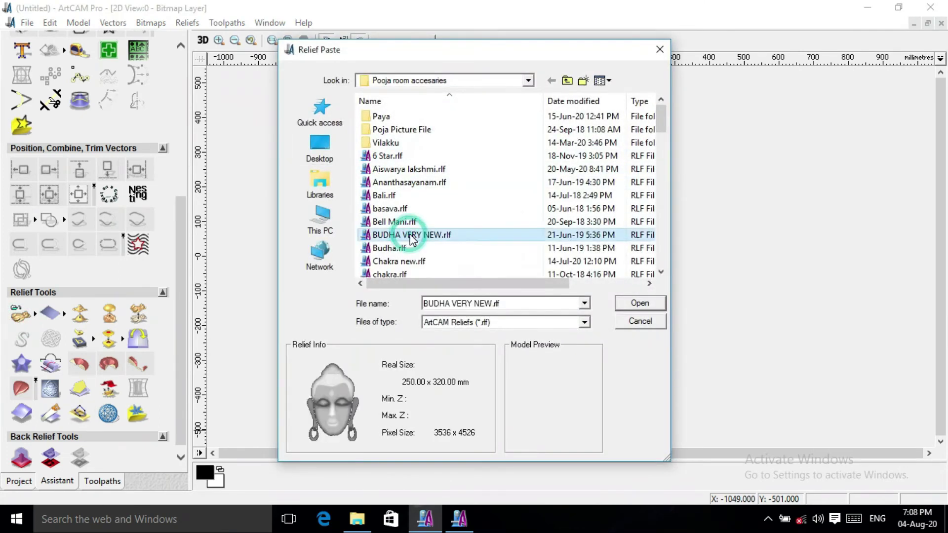
pyautogui.click(640, 304)
# Enlarge the Buddha clipart to about 296 × 435 mm, centre it in the model and finish placing it with Merge High
pyautogui.moveTo(491, 242); pyautogui.dragTo(461, 192)
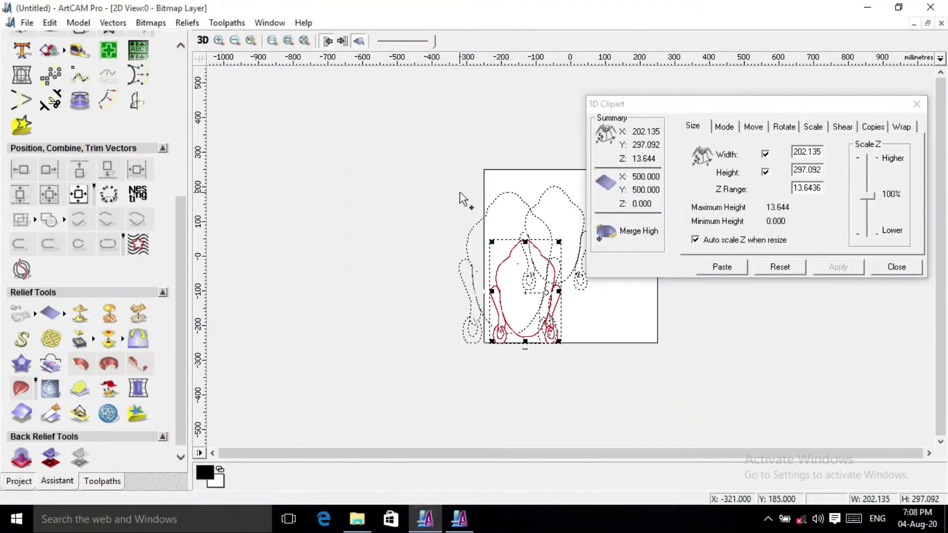
pyautogui.click(79, 194)
pyautogui.click(726, 128)
pyautogui.click(693, 129)
pyautogui.click(896, 266)
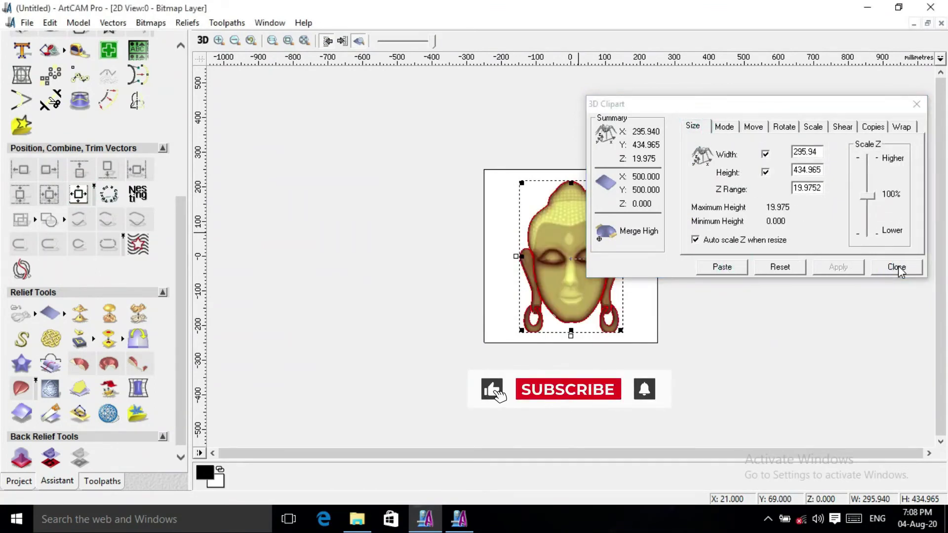
pyautogui.scroll(1, 601, 292)
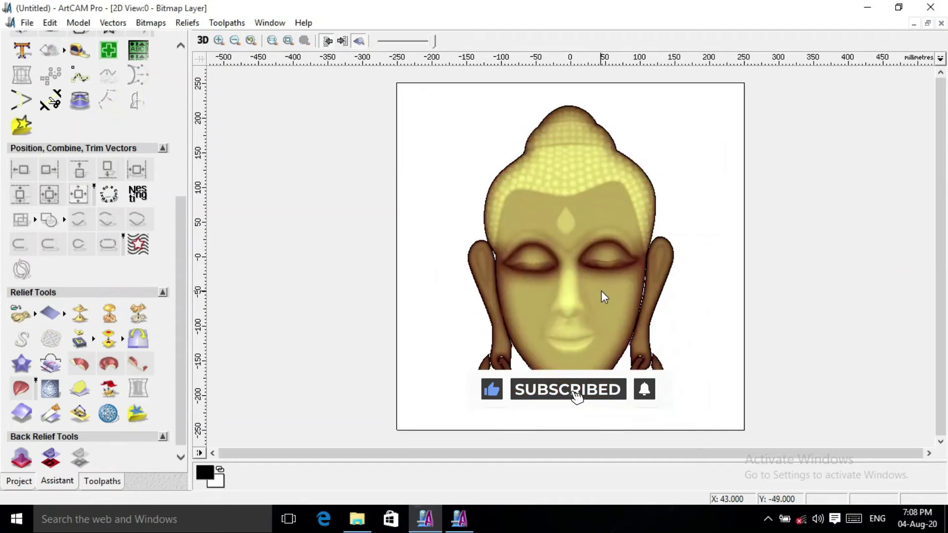
# In the 3D view, start sculpting around the mouth and smooth the ridge between nose and upper lip at diameter 15, strength 50%
pyautogui.click(203, 41)
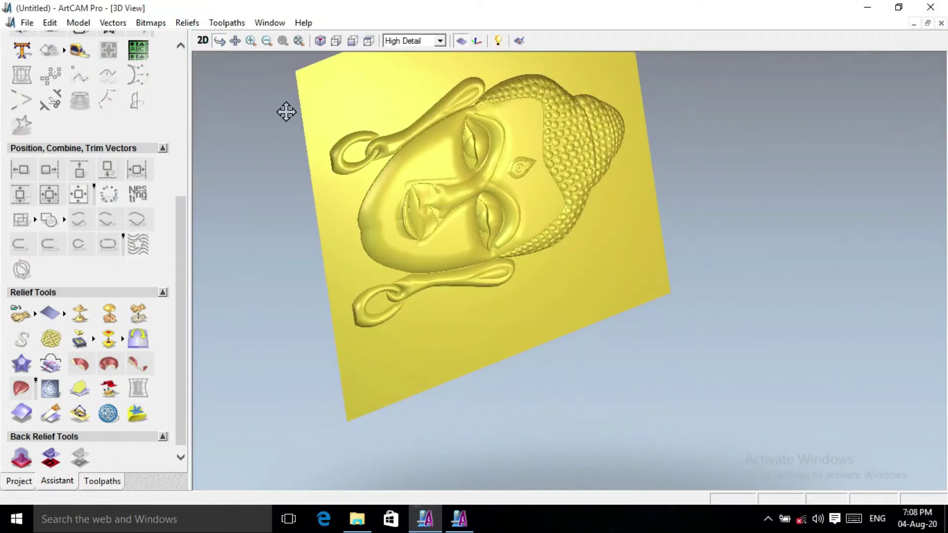
pyautogui.press('3')
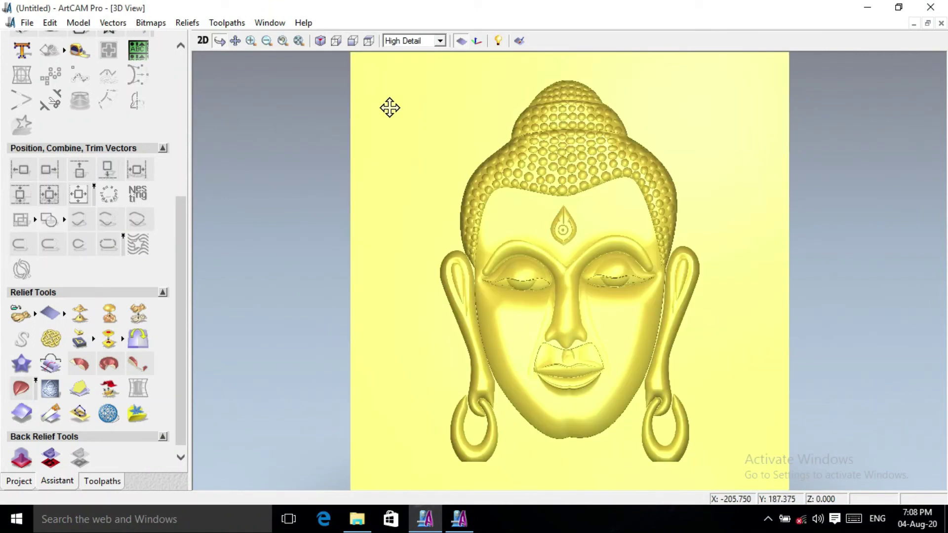
pyautogui.click(250, 41)
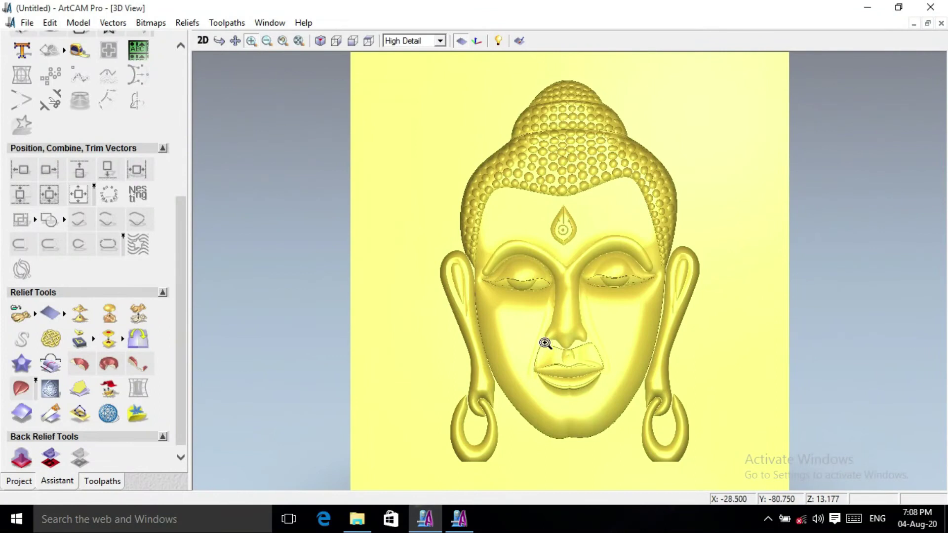
pyautogui.moveTo(539, 338); pyautogui.dragTo(602, 374)
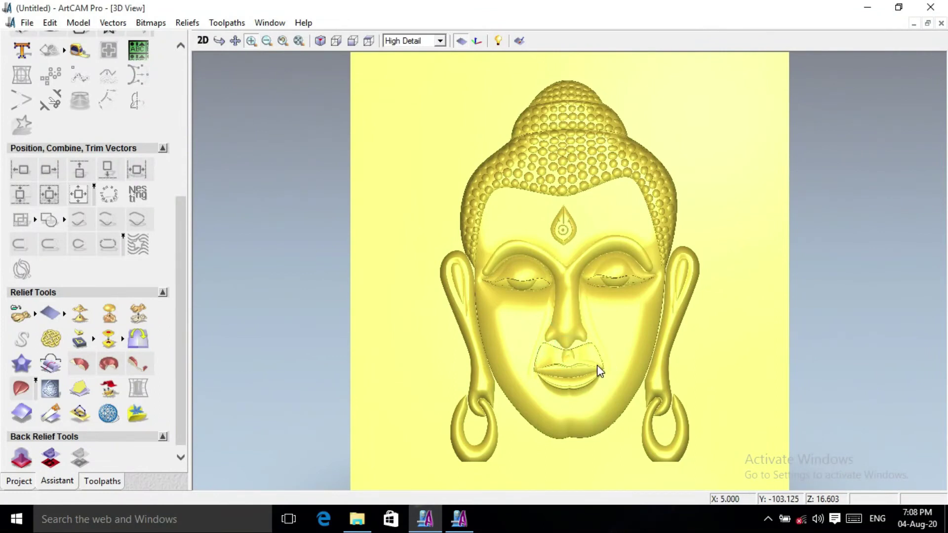
pyautogui.scroll(-1, 499, 286)
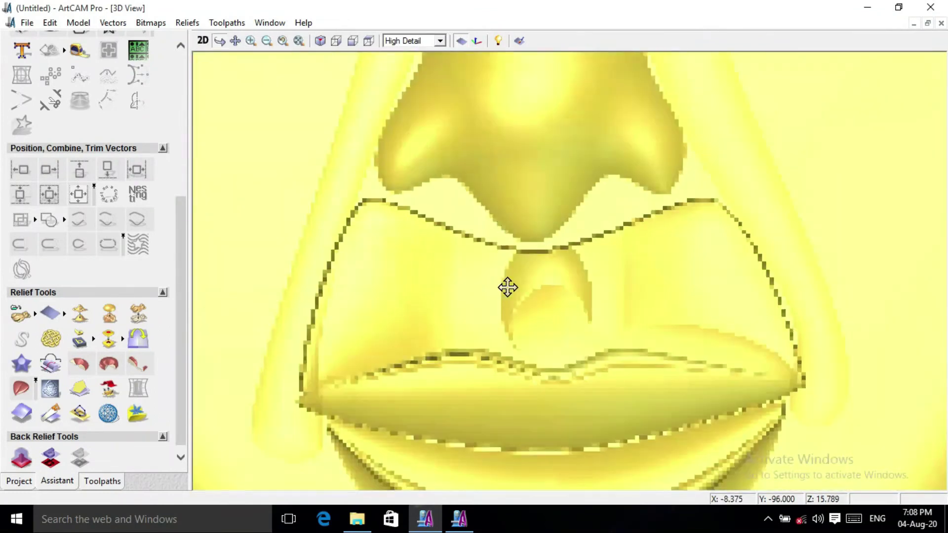
pyautogui.click(50, 389)
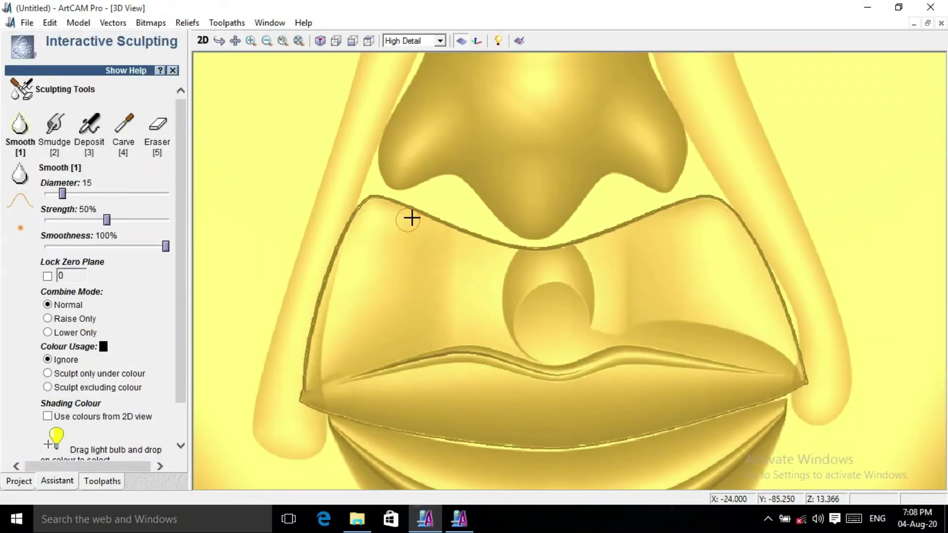
pyautogui.click(21, 130)
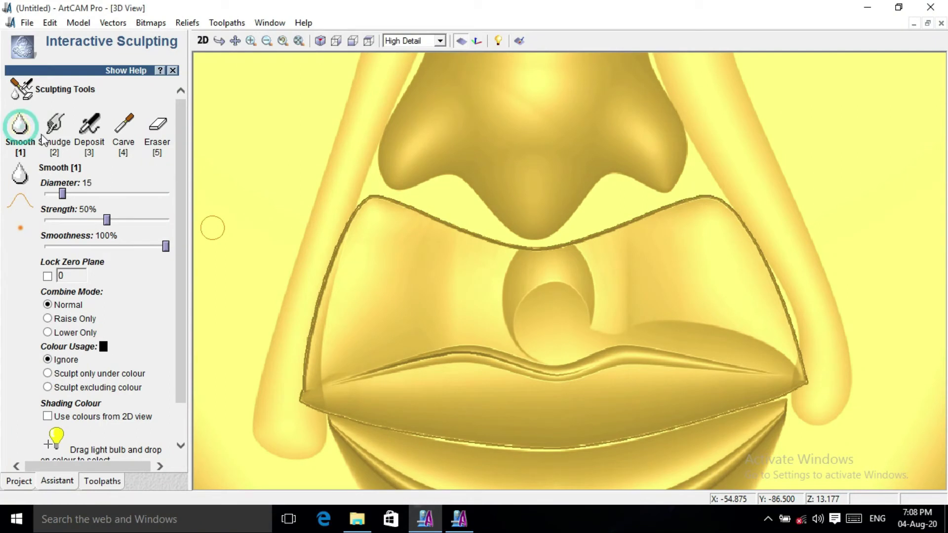
pyautogui.moveTo(381, 198); pyautogui.dragTo(396, 202)
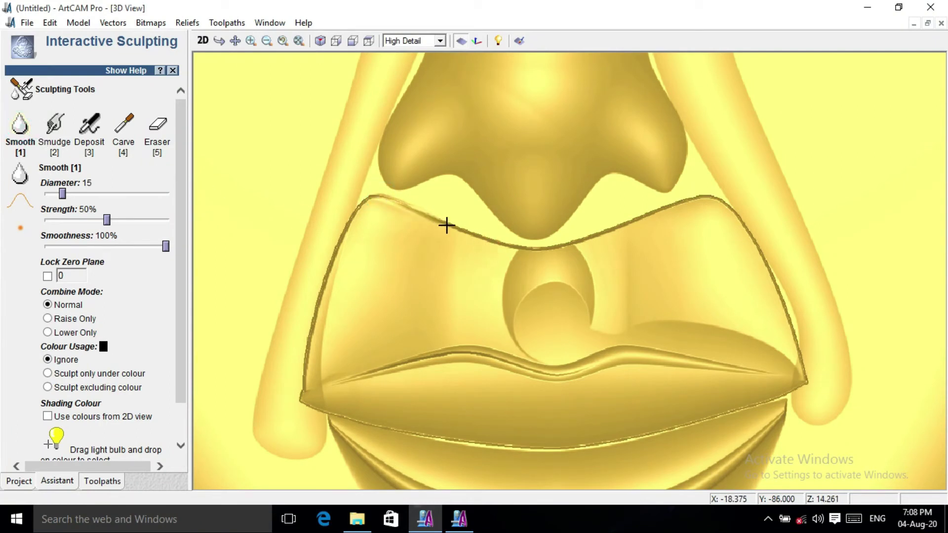
pyautogui.moveTo(479, 235)
pyautogui.mouseDown()
pyautogui.moveTo(527, 245)
pyautogui.moveTo(582, 242)
pyautogui.moveTo(673, 206)
pyautogui.mouseUp()
# Set the Smooth brush to diameter 12, strength 12% and smoothness 46%
pyautogui.keyDown('shift'); pyautogui.scroll(-9, 598, 259); pyautogui.keyUp('shift')
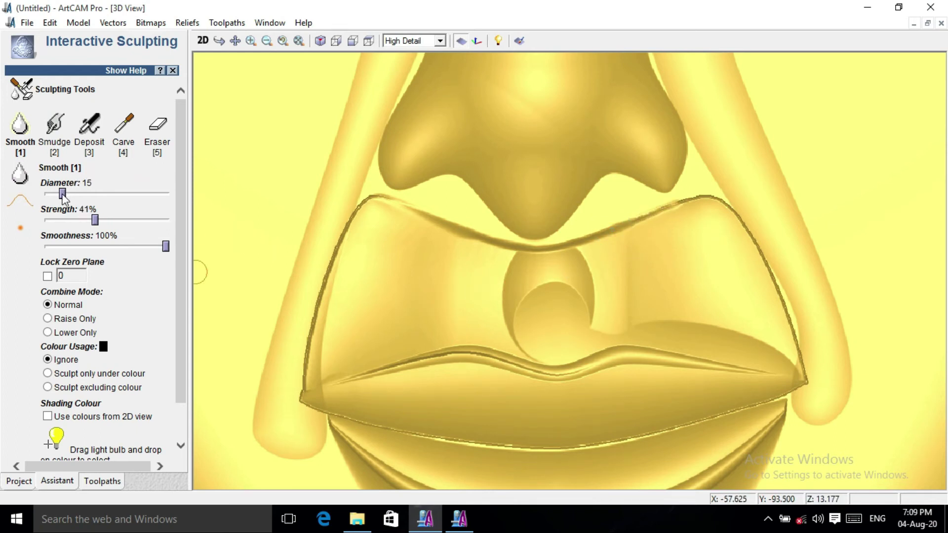
pyautogui.moveTo(64, 195)
pyautogui.mouseDown()
pyautogui.moveTo(74, 194)
pyautogui.moveTo(57, 195)
pyautogui.mouseUp()
pyautogui.moveTo(95, 221); pyautogui.dragTo(63, 224)
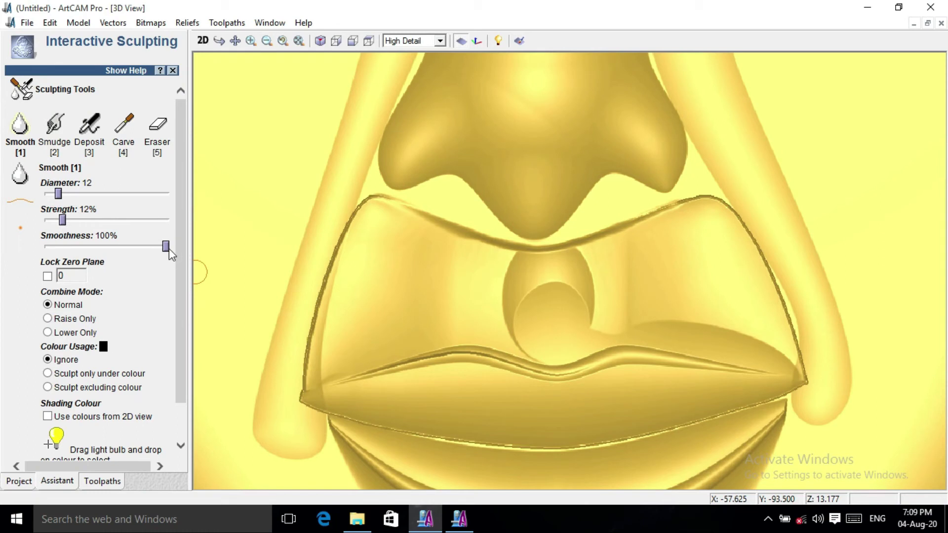
pyautogui.moveTo(155, 253); pyautogui.dragTo(105, 253)
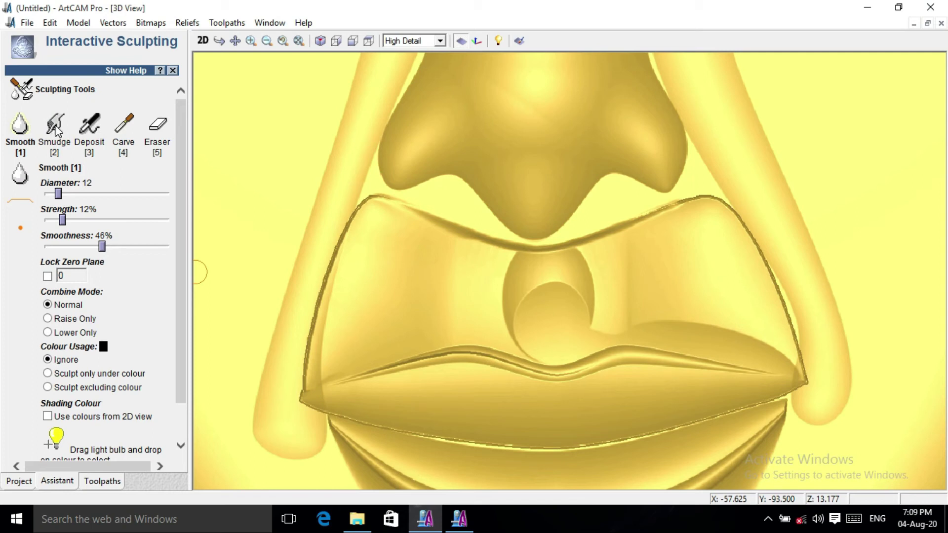
# Smudge the left nostril's lower edge at diameter 15, and deposit material in the round area above the upper lip at diameter 47
pyautogui.click(56, 126)
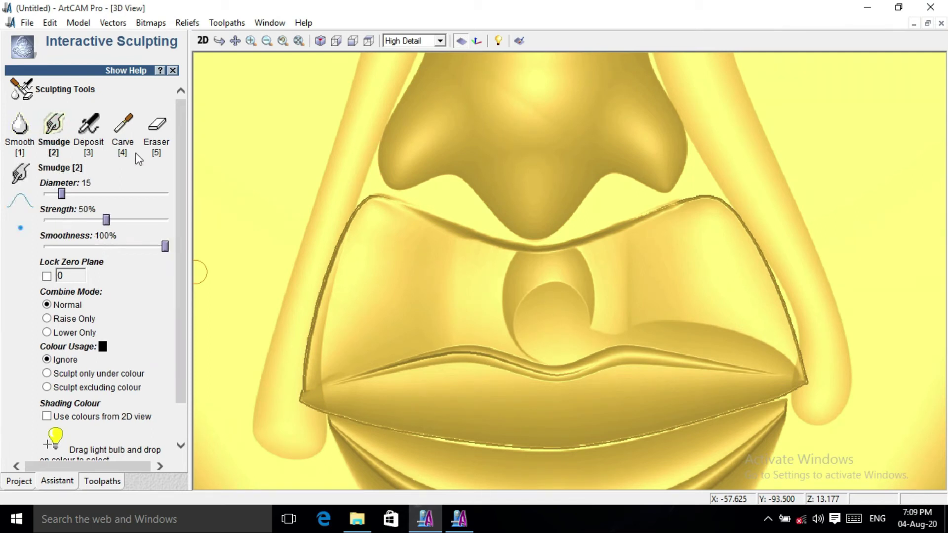
pyautogui.moveTo(487, 222)
pyautogui.mouseDown()
pyautogui.moveTo(402, 222)
pyautogui.moveTo(371, 198)
pyautogui.moveTo(401, 172)
pyautogui.moveTo(386, 200)
pyautogui.moveTo(396, 170)
pyautogui.moveTo(377, 198)
pyautogui.moveTo(386, 165)
pyautogui.moveTo(371, 191)
pyautogui.moveTo(405, 173)
pyautogui.moveTo(405, 198)
pyautogui.moveTo(411, 174)
pyautogui.moveTo(421, 199)
pyautogui.moveTo(422, 178)
pyautogui.moveTo(434, 185)
pyautogui.moveTo(453, 168)
pyautogui.moveTo(463, 187)
pyautogui.moveTo(467, 175)
pyautogui.moveTo(477, 195)
pyautogui.mouseUp()
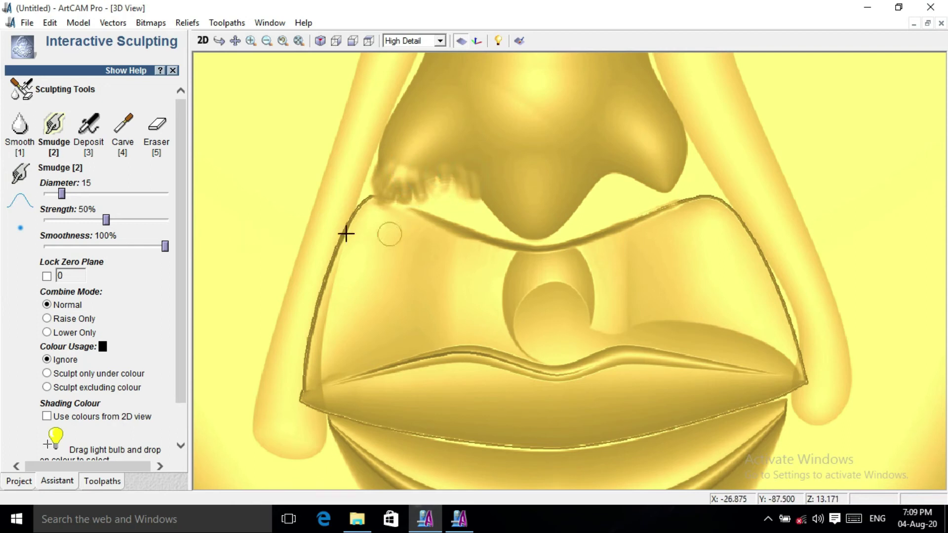
pyautogui.click(90, 125)
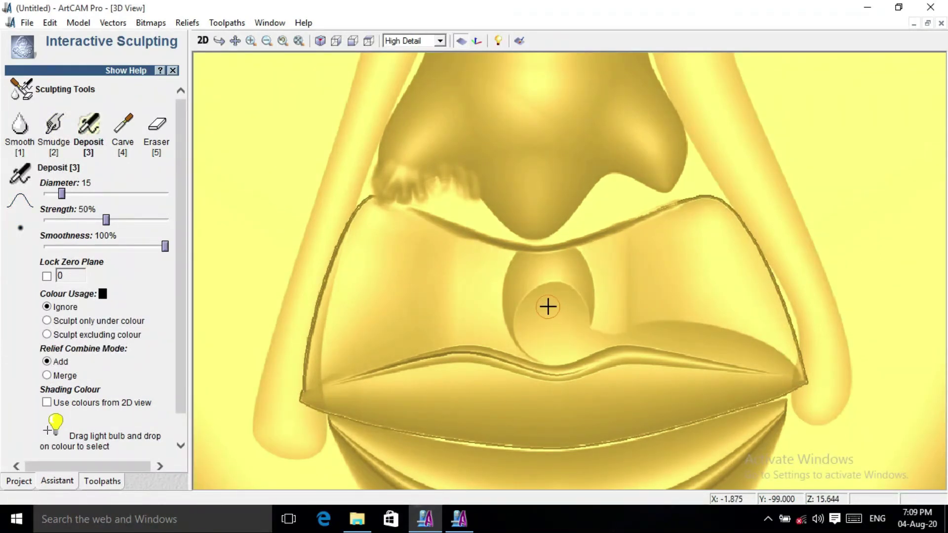
pyautogui.moveTo(61, 193); pyautogui.dragTo(100, 193)
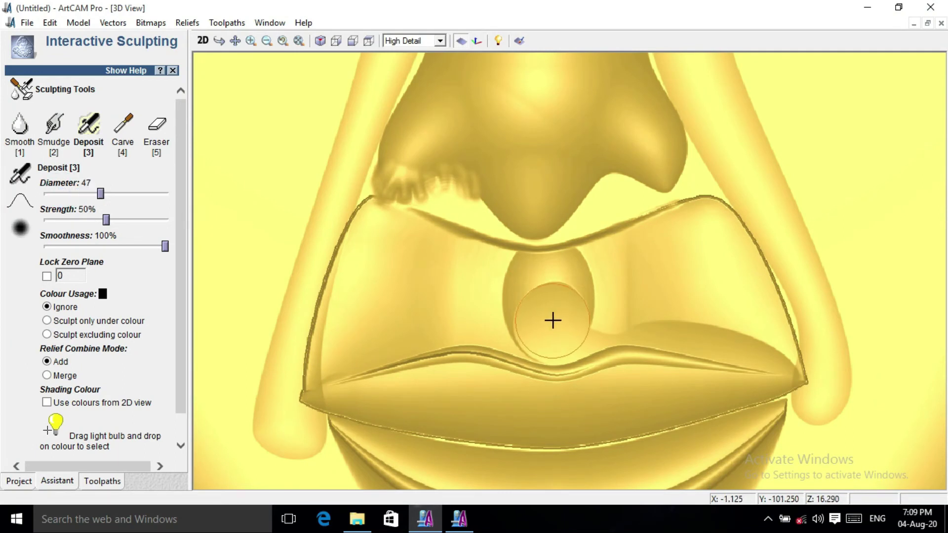
pyautogui.click(553, 323)
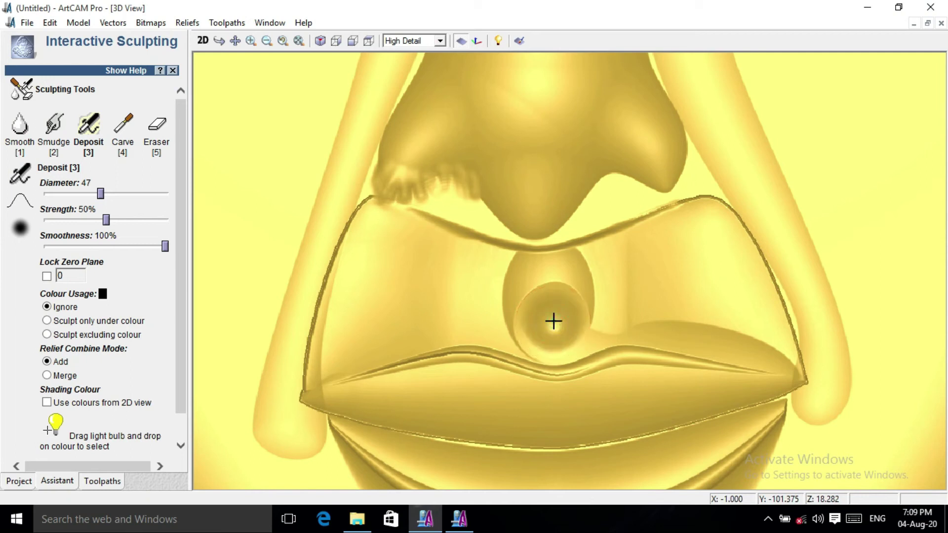
# Smooth over the deposited bump above the upper lip from a tilted view
pyautogui.moveTo(508, 349)
pyautogui.mouseDown(button='middle')
pyautogui.moveTo(578, 289)
pyautogui.moveTo(612, 155)
pyautogui.moveTo(602, 248)
pyautogui.moveTo(565, 226)
pyautogui.moveTo(537, 324)
pyautogui.moveTo(531, 224)
pyautogui.mouseUp(button='middle')
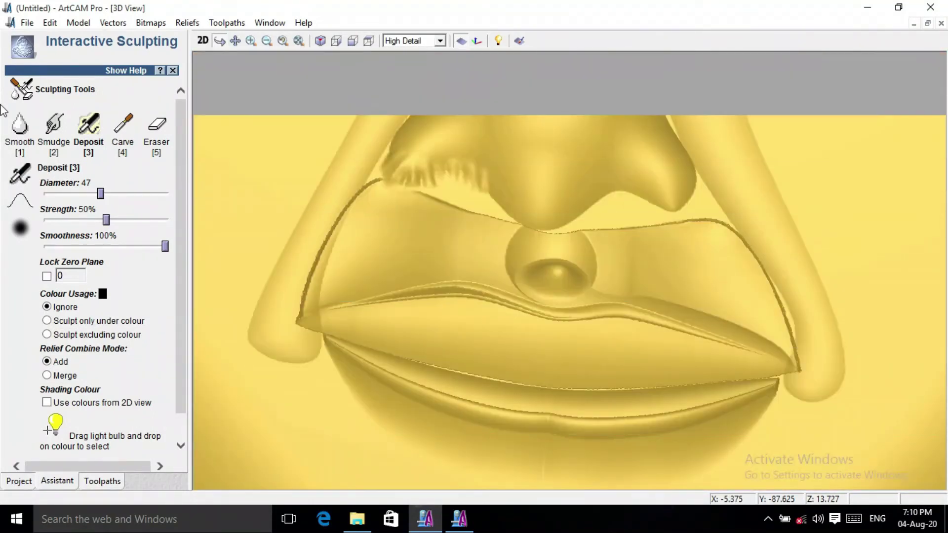
pyautogui.click(20, 127)
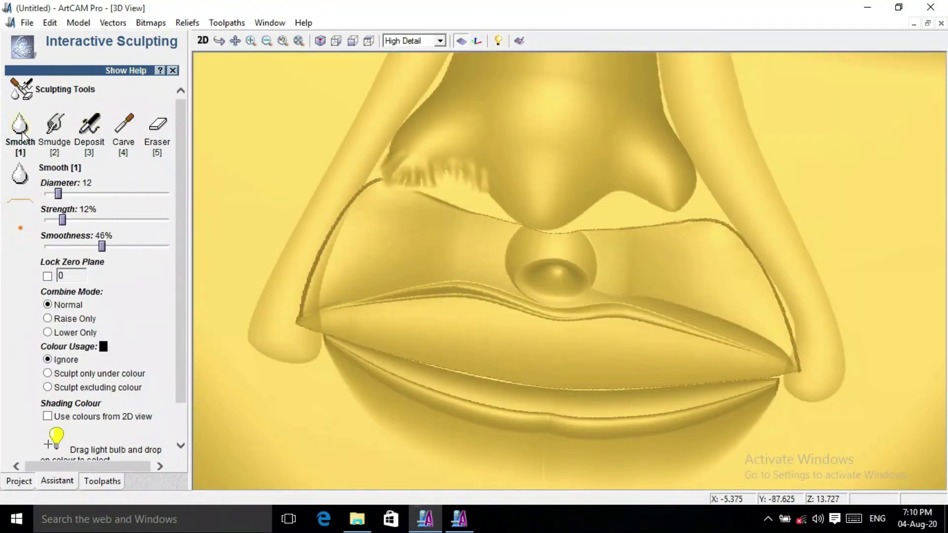
pyautogui.moveTo(554, 261)
pyautogui.mouseDown()
pyautogui.moveTo(540, 279)
pyautogui.moveTo(578, 278)
pyautogui.moveTo(554, 296)
pyautogui.moveTo(535, 279)
pyautogui.moveTo(539, 251)
pyautogui.moveTo(561, 250)
pyautogui.moveTo(588, 301)
pyautogui.moveTo(533, 289)
pyautogui.mouseUp()
# Carve several strokes into the right nostril at diameter 15 and strength 41%
pyautogui.click(123, 128)
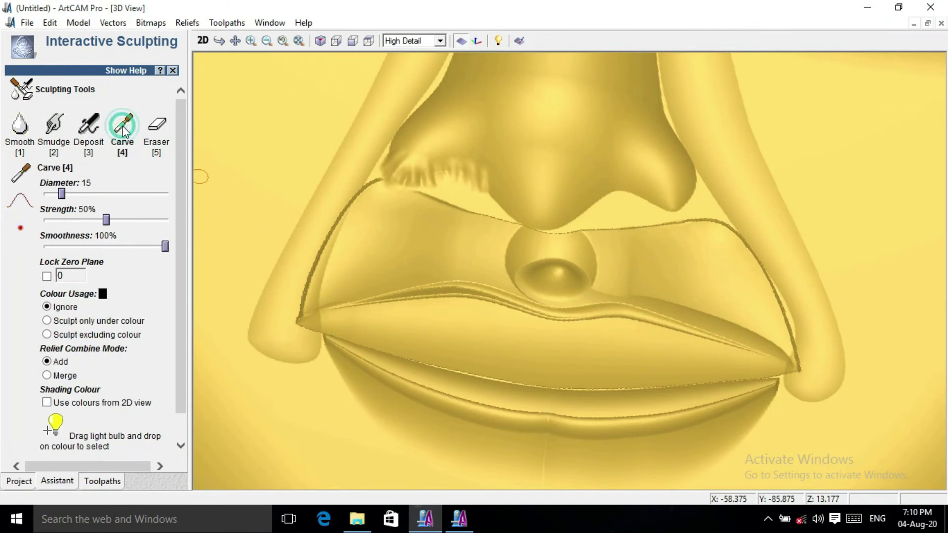
pyautogui.moveTo(665, 162)
pyautogui.mouseDown()
pyautogui.moveTo(662, 186)
pyautogui.moveTo(672, 145)
pyautogui.moveTo(653, 180)
pyautogui.mouseUp()
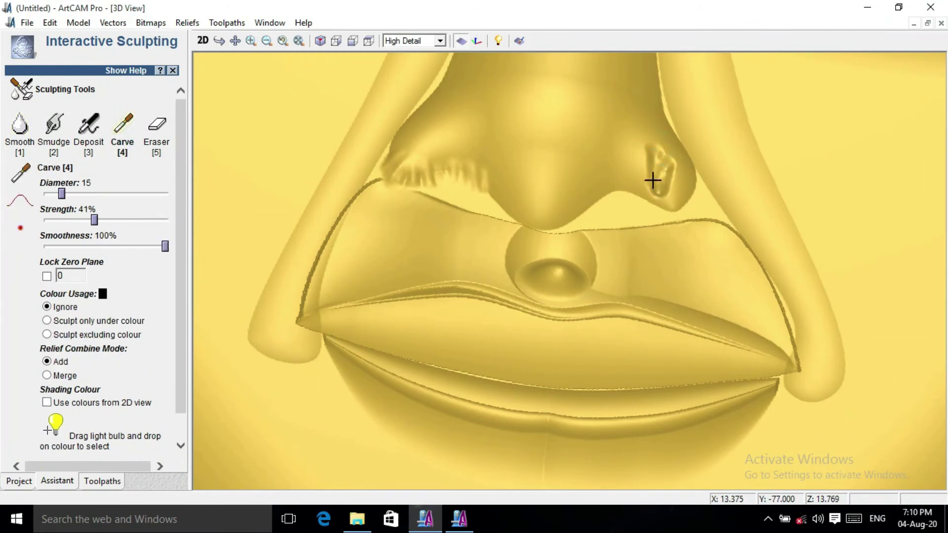
pyautogui.moveTo(648, 147); pyautogui.dragTo(644, 181)
pyautogui.moveTo(640, 146)
pyautogui.mouseDown()
pyautogui.moveTo(641, 170)
pyautogui.moveTo(678, 149)
pyautogui.moveTo(671, 179)
pyautogui.moveTo(654, 153)
pyautogui.mouseUp()
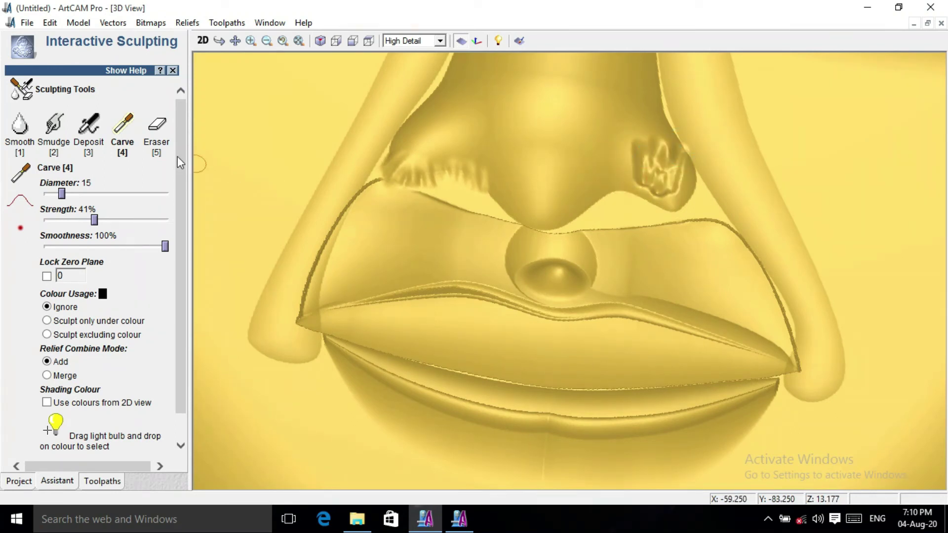
# Erase the carved strokes on the right nostril and the smudging on the left nostril, apply the sculpting and finish it
pyautogui.click(157, 126)
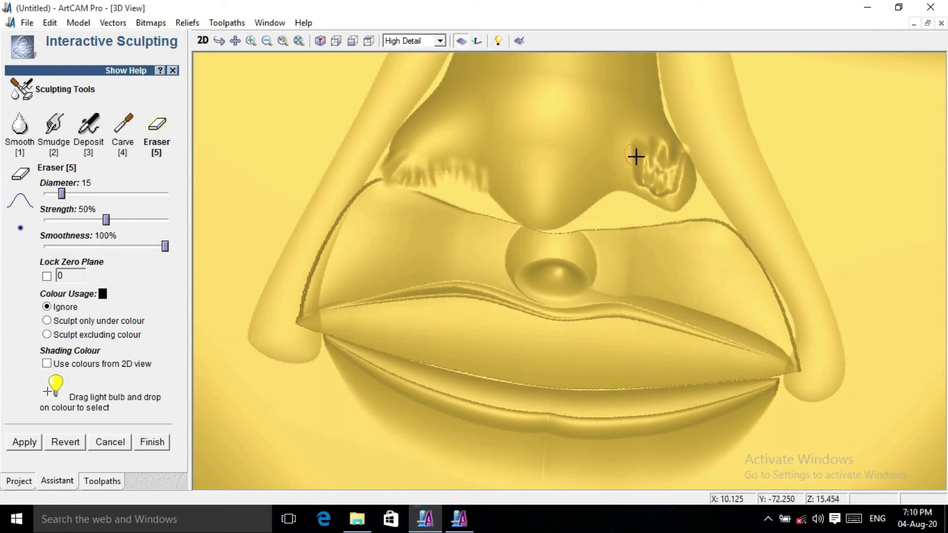
pyautogui.moveTo(653, 181)
pyautogui.mouseDown()
pyautogui.moveTo(652, 142)
pyautogui.moveTo(675, 195)
pyautogui.moveTo(652, 177)
pyautogui.moveTo(687, 161)
pyautogui.mouseUp()
pyautogui.moveTo(444, 163)
pyautogui.mouseDown()
pyautogui.moveTo(388, 168)
pyautogui.moveTo(379, 179)
pyautogui.moveTo(394, 166)
pyautogui.mouseUp()
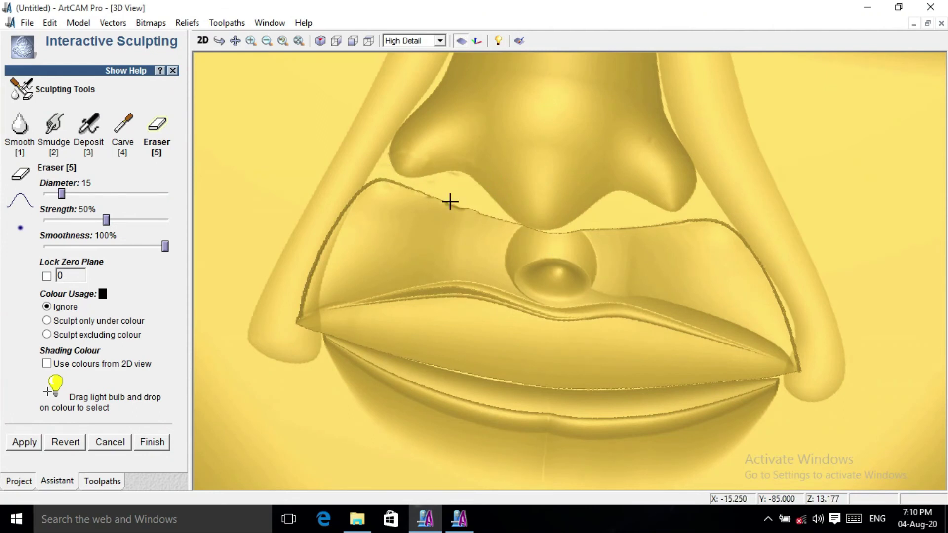
pyautogui.click(25, 442)
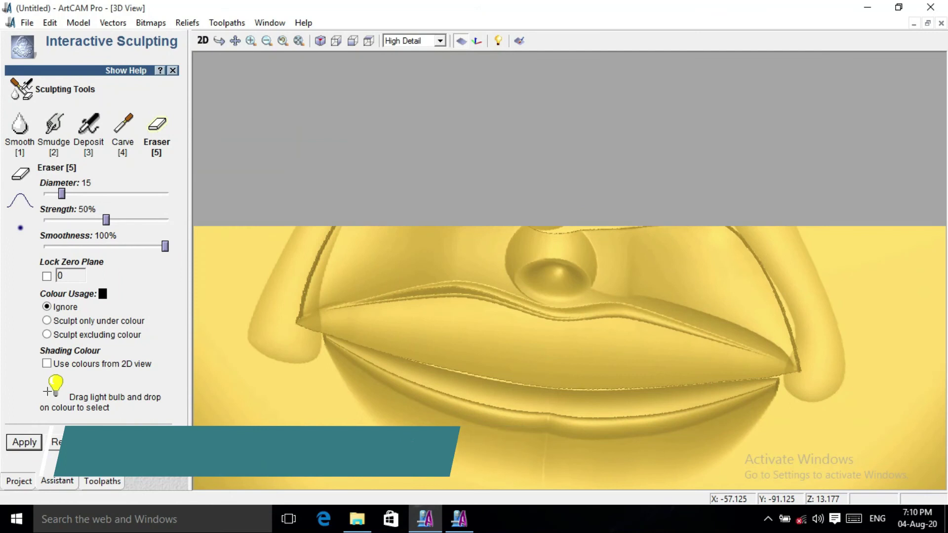
pyautogui.click(152, 442)
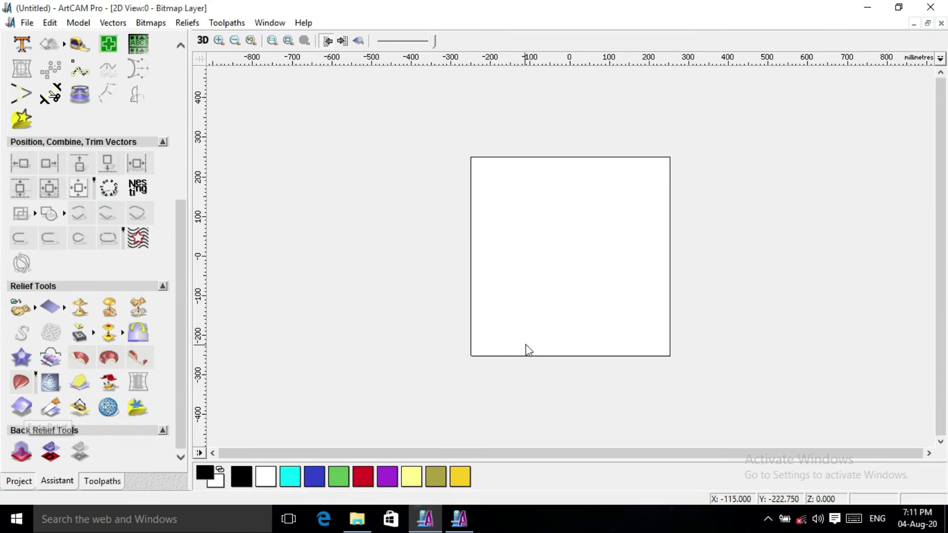
# Paste the Chakra new.rlf relief as 3D clipart, scaled to about 448 x 467 mm and positioned inside the model area
pyautogui.click(23, 411)
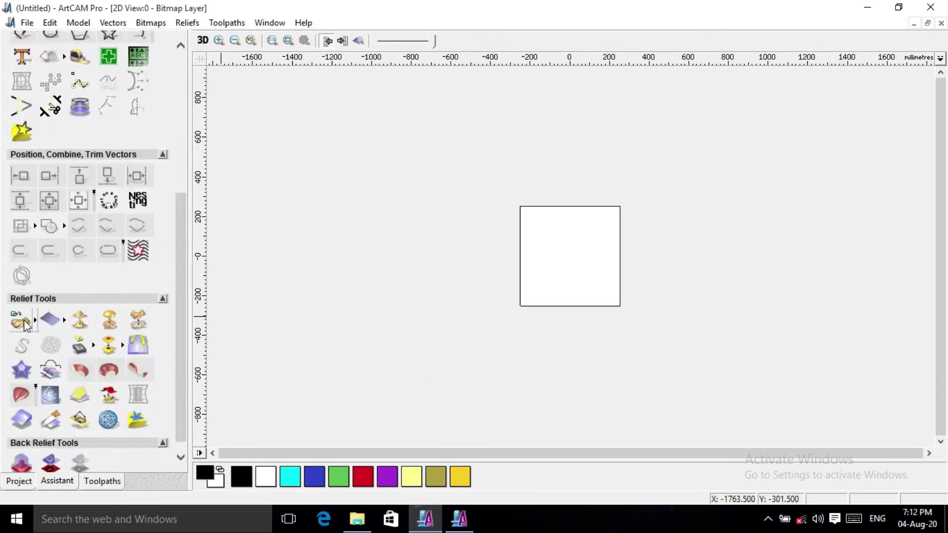
pyautogui.click(410, 263)
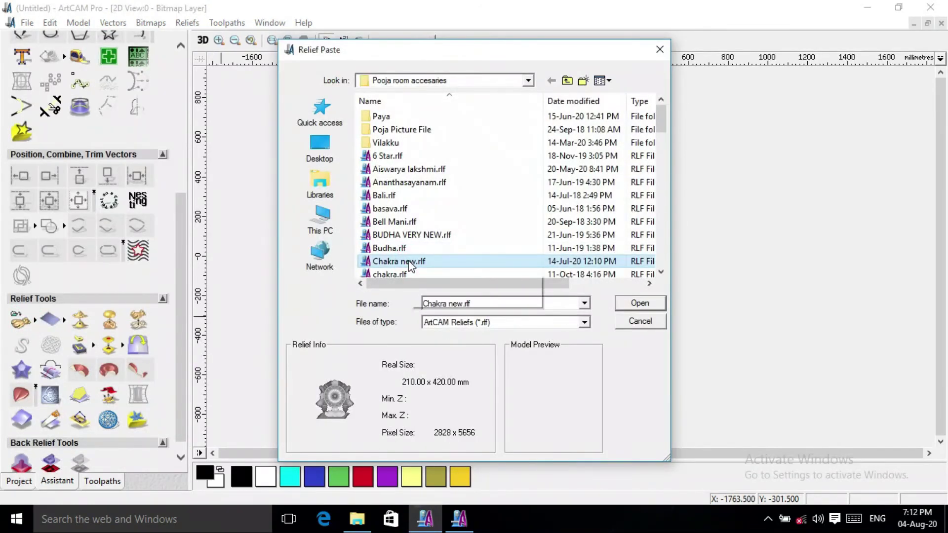
pyautogui.click(652, 305)
pyautogui.moveTo(558, 283); pyautogui.dragTo(588, 313)
pyautogui.moveTo(525, 245); pyautogui.dragTo(498, 212)
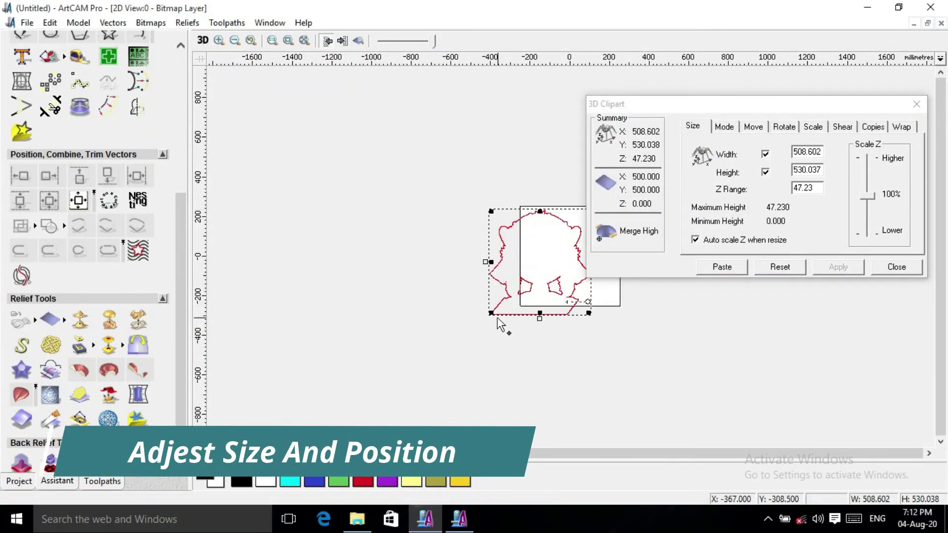
pyautogui.click(890, 267)
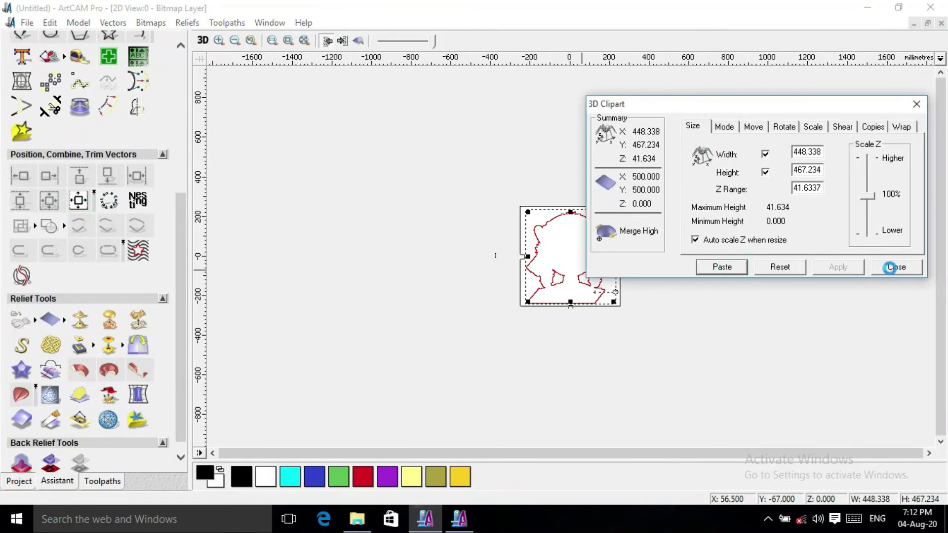
# Turn on the relief preview in the 2D view and inspect the pasted chakra up close
pyautogui.click(359, 41)
pyautogui.scroll(2, 567, 237)
pyautogui.scroll(1, 591, 277)
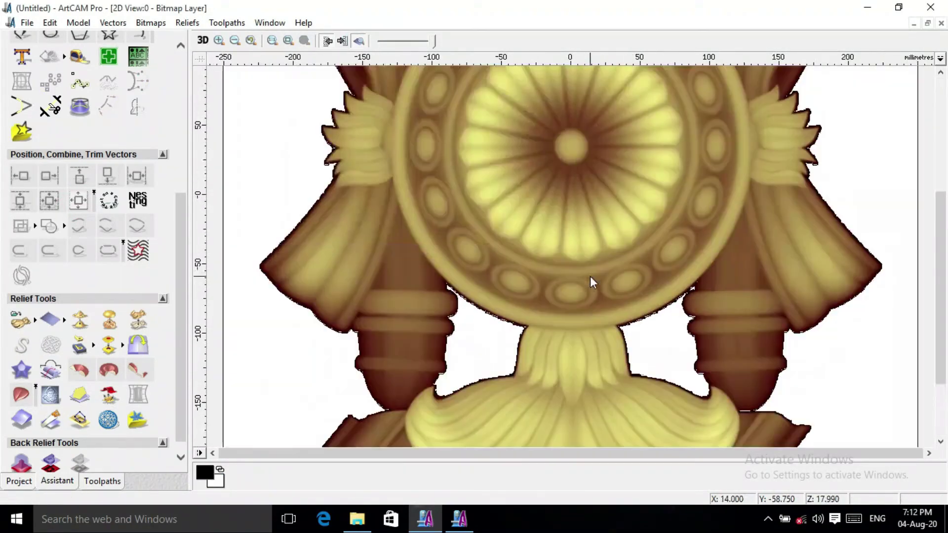
pyautogui.scroll(-2, 590, 276)
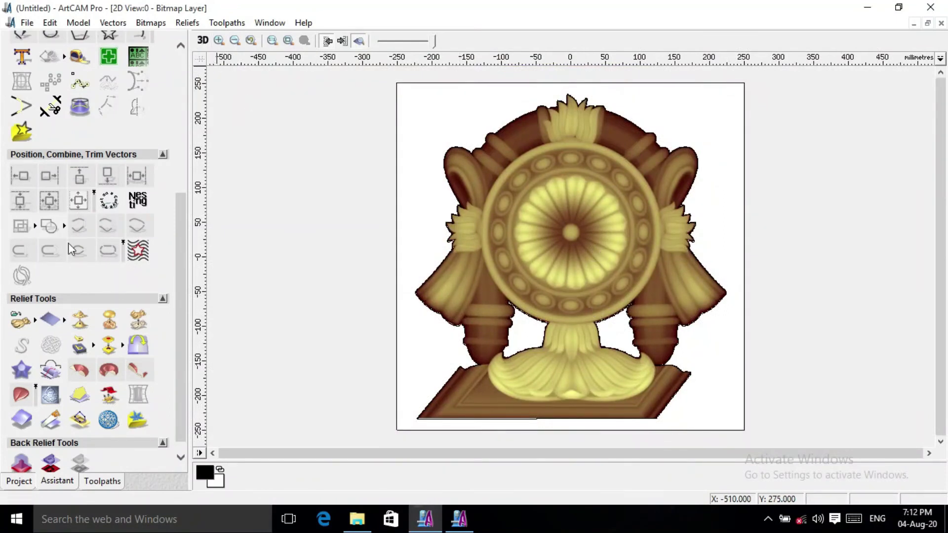
# Draw a circle about 184 mm in diameter around the flower at the wheel's centre
pyautogui.moveTo(177, 322); pyautogui.dragTo(183, 210)
pyautogui.click(138, 204)
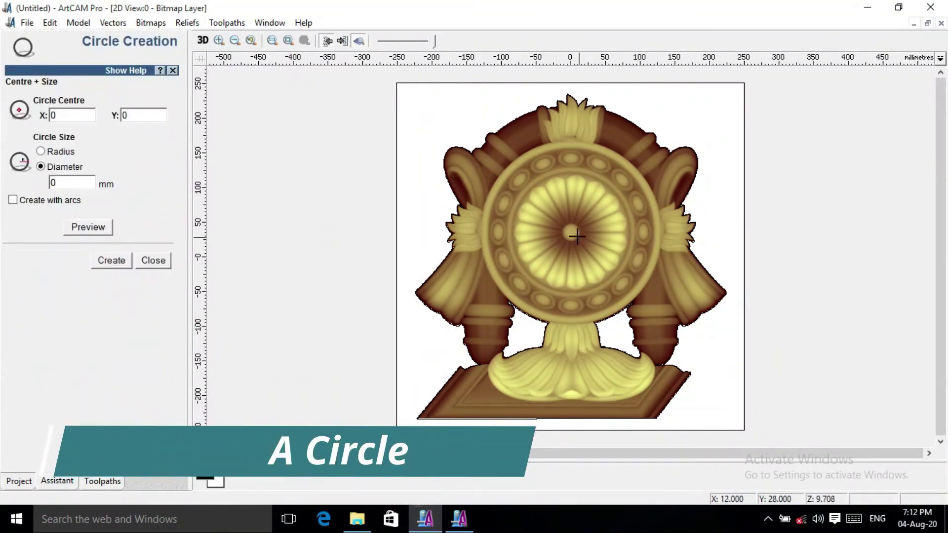
pyautogui.moveTo(572, 233); pyautogui.dragTo(612, 282)
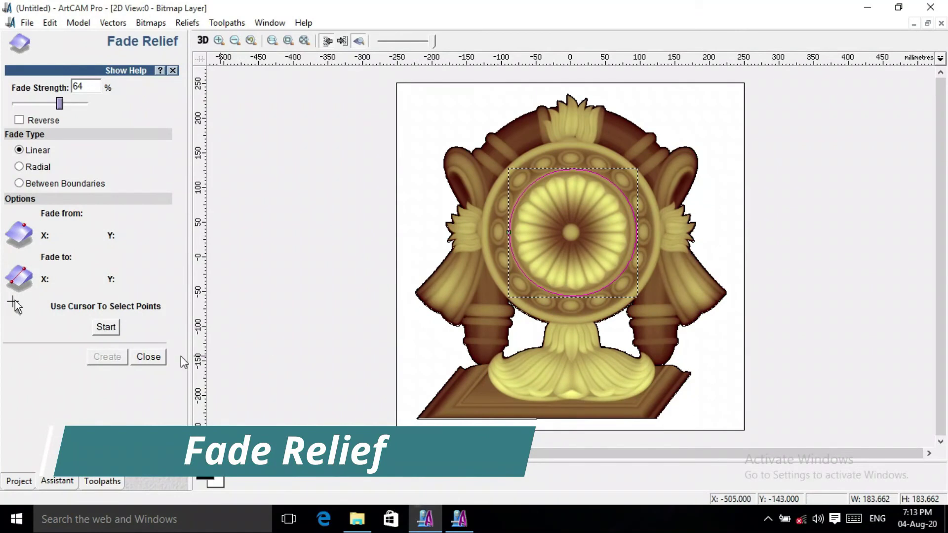
# Apply a linear Fade Relief at 64% strength inside the circle, from X 3, Y 35 to X -86, Y 63
pyautogui.click(106, 328)
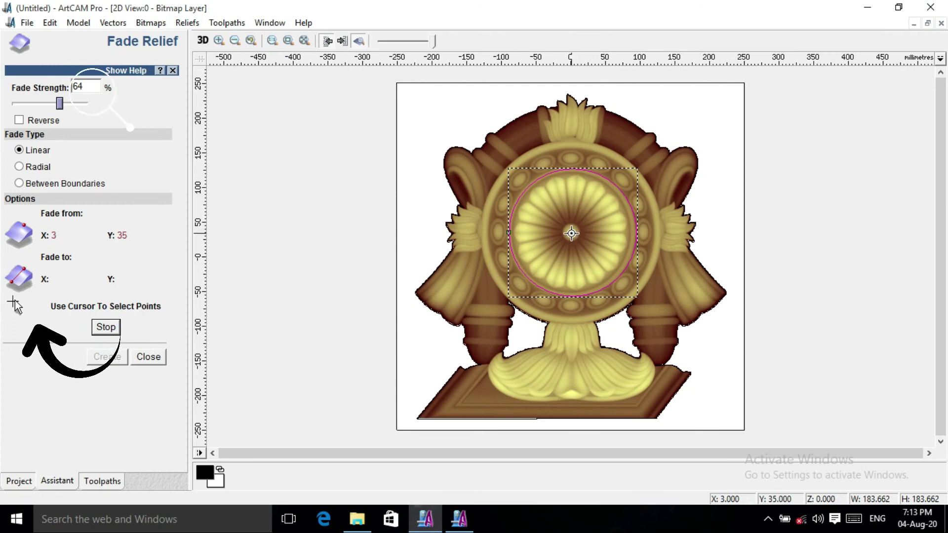
pyautogui.moveTo(571, 235); pyautogui.dragTo(509, 212)
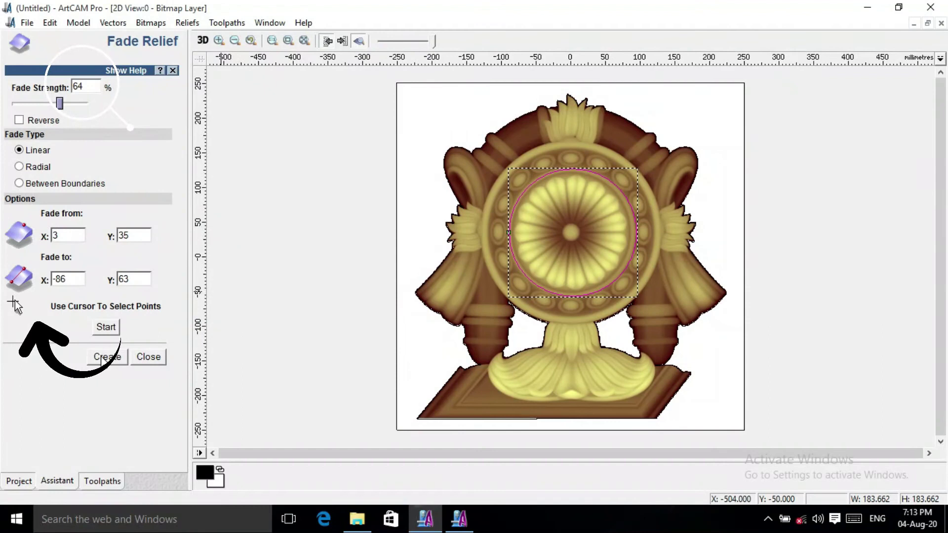
pyautogui.click(110, 358)
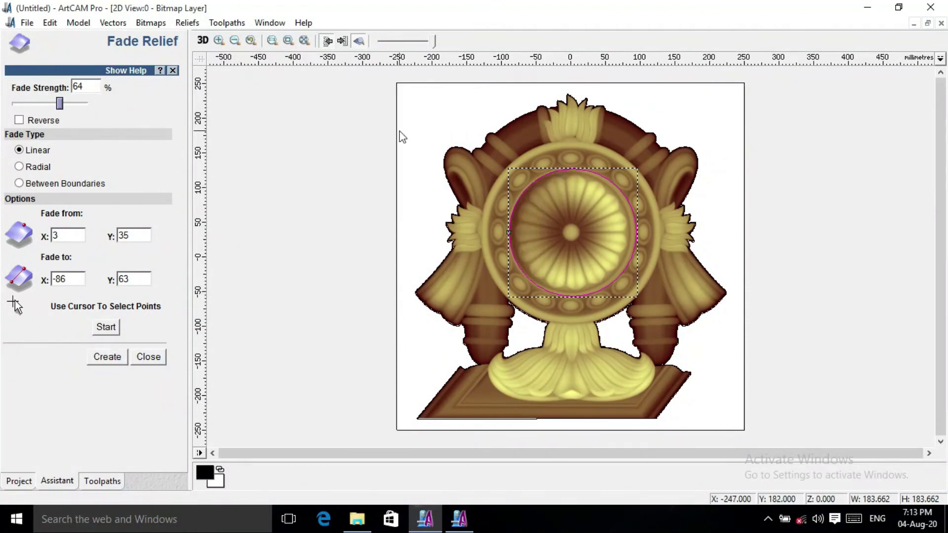
# Examine the linearly faded flower up close from a low angle in the 3D view, and return to the 2D view
pyautogui.click(211, 41)
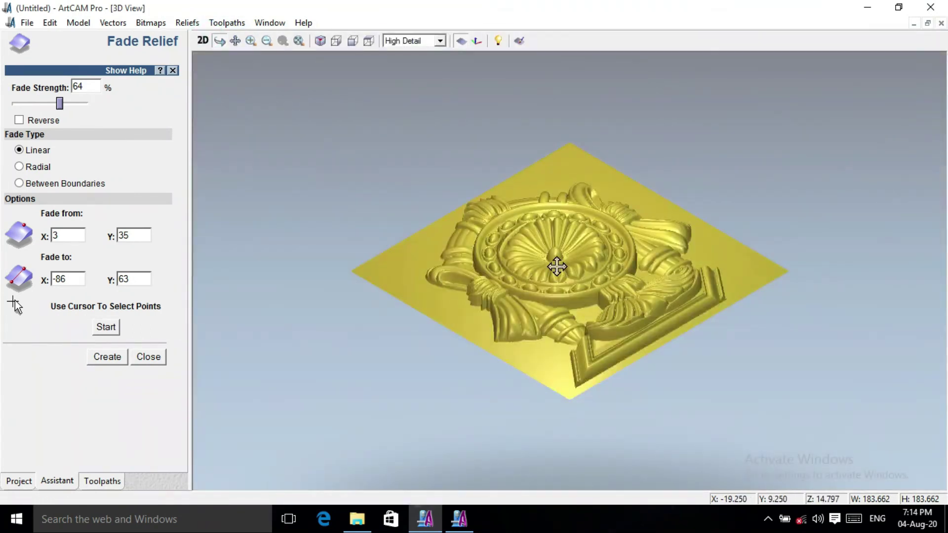
pyautogui.moveTo(546, 284); pyautogui.dragTo(551, 255)
pyautogui.scroll(5, 516, 275)
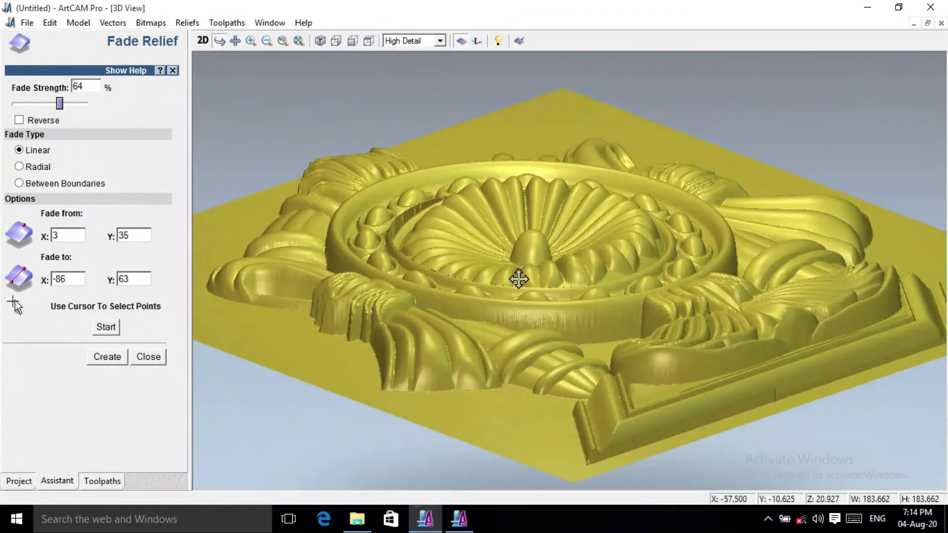
pyautogui.moveTo(499, 277); pyautogui.dragTo(568, 244)
pyautogui.moveTo(740, 181)
pyautogui.mouseDown()
pyautogui.moveTo(679, 281)
pyautogui.moveTo(681, 224)
pyautogui.moveTo(740, 166)
pyautogui.mouseUp()
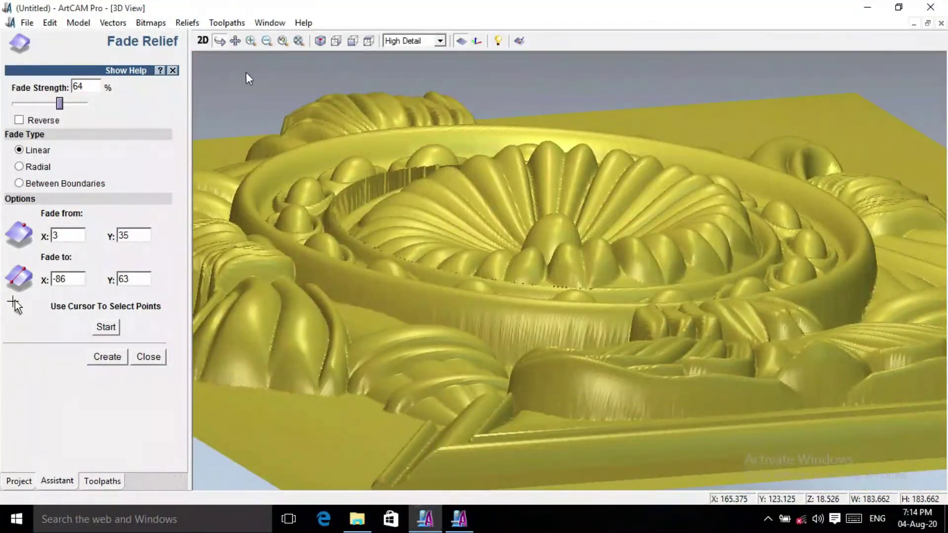
pyautogui.click(203, 40)
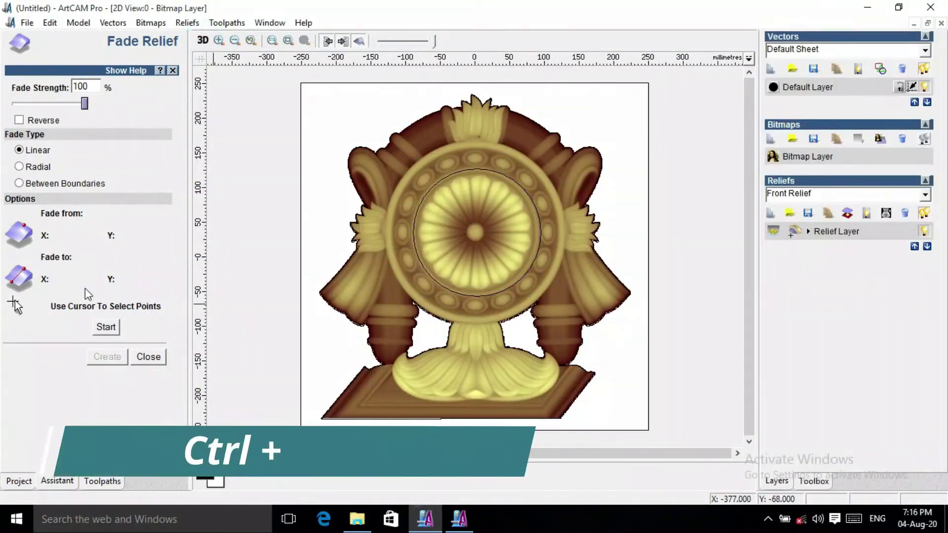
# Apply a radial Fade Relief at 55% strength inside the circle, centred on the flower at X 3, Y 35
pyautogui.click(22, 166)
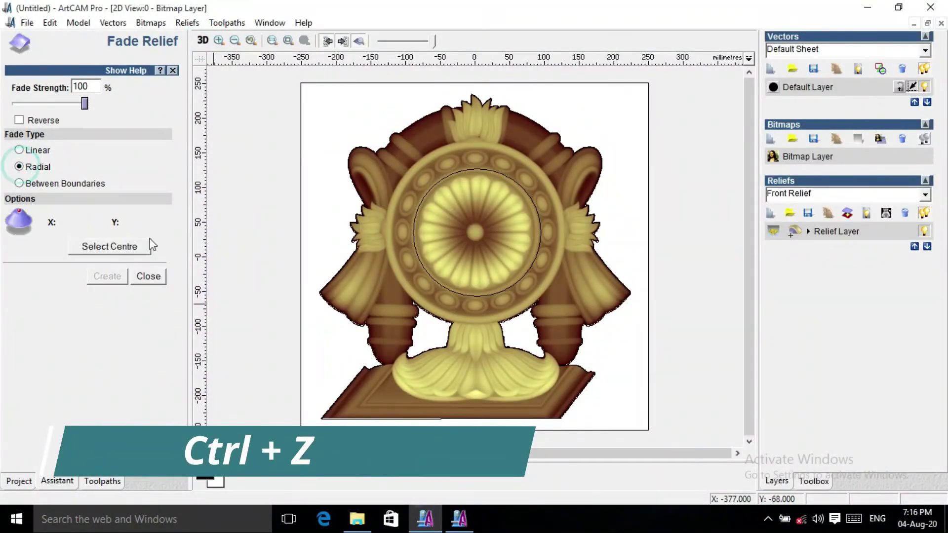
pyautogui.click(421, 262)
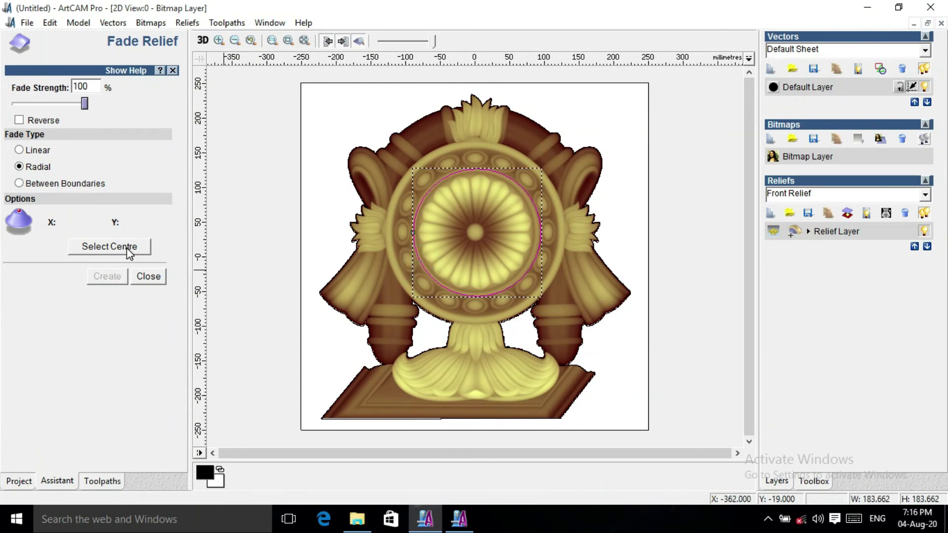
pyautogui.moveTo(83, 109); pyautogui.dragTo(53, 106)
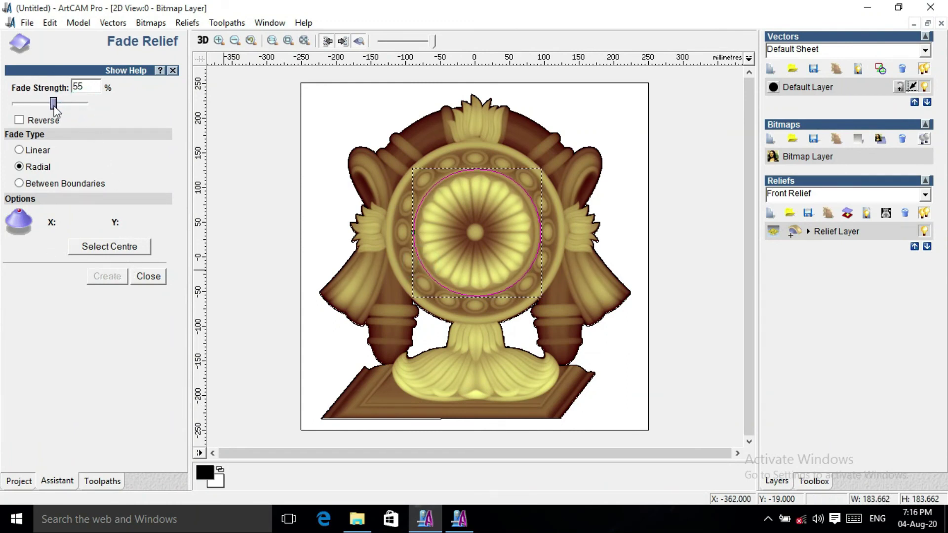
pyautogui.click(109, 247)
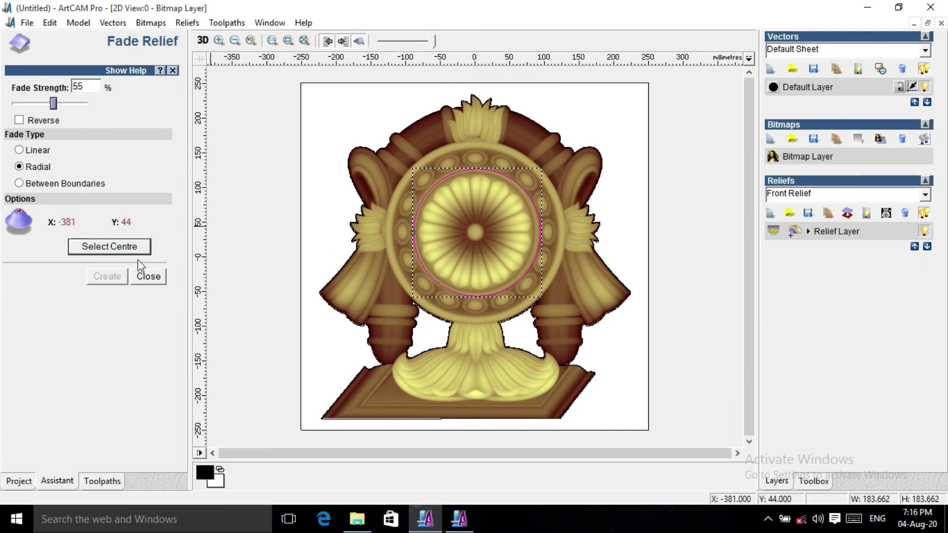
pyautogui.click(474, 232)
pyautogui.click(107, 276)
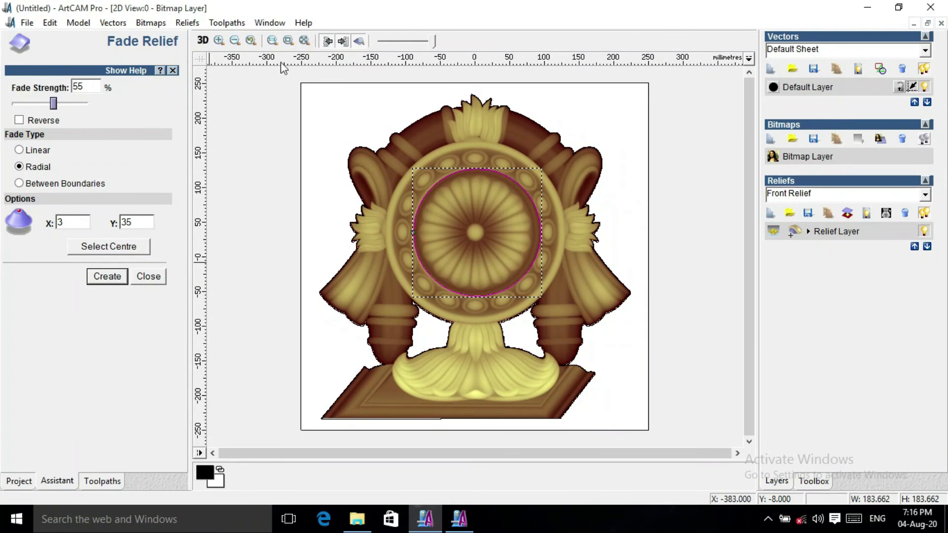
# Examine the radially faded flower from several angles in 3D, return to the 2D view and finish Fade Relief
pyautogui.click(204, 41)
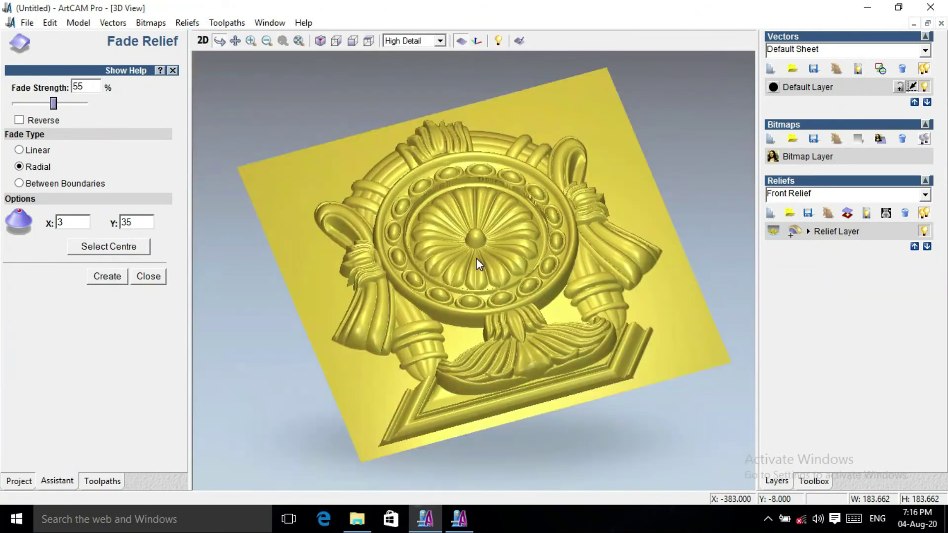
pyautogui.moveTo(475, 258)
pyautogui.mouseDown()
pyautogui.moveTo(482, 275)
pyautogui.moveTo(499, 176)
pyautogui.moveTo(497, 261)
pyautogui.moveTo(467, 262)
pyautogui.moveTo(469, 332)
pyautogui.moveTo(469, 241)
pyautogui.moveTo(480, 229)
pyautogui.moveTo(501, 231)
pyautogui.moveTo(495, 292)
pyautogui.moveTo(446, 356)
pyautogui.moveTo(460, 381)
pyautogui.moveTo(478, 247)
pyautogui.mouseUp()
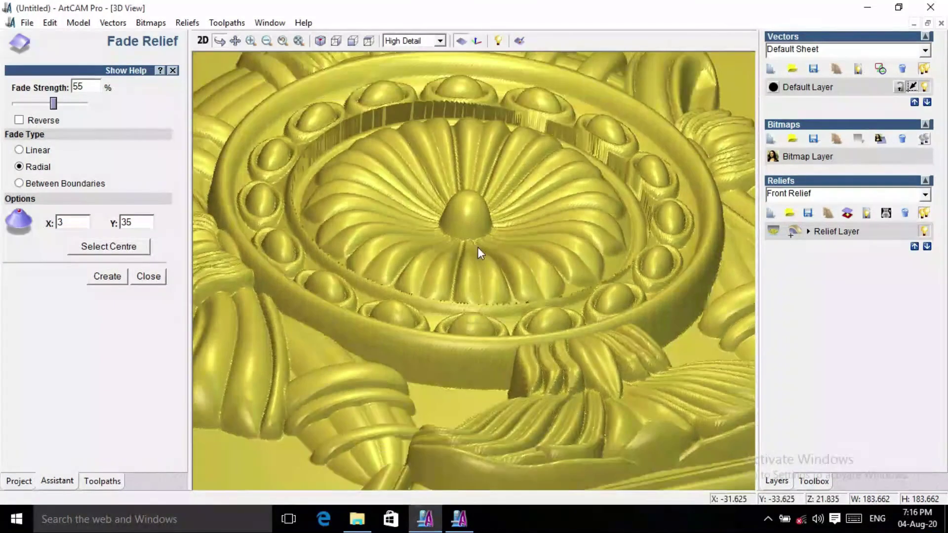
pyautogui.scroll(-5, 478, 246)
pyautogui.moveTo(545, 247); pyautogui.dragTo(444, 279)
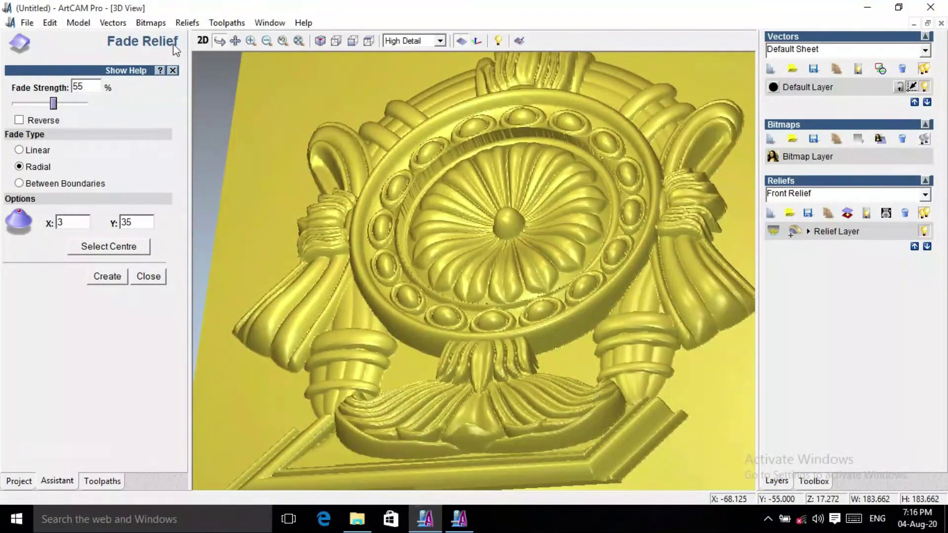
pyautogui.click(202, 41)
pyautogui.click(148, 276)
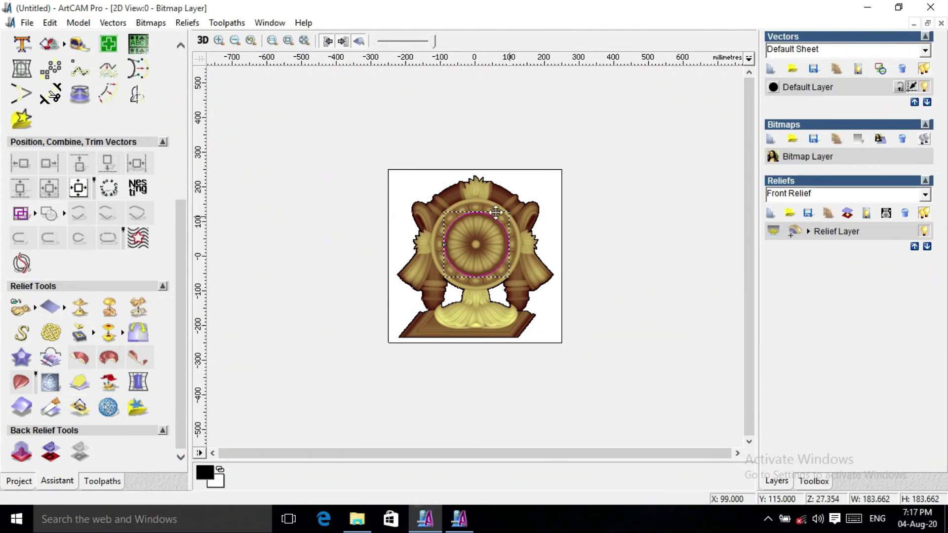
# Create a vector boundary from the composite relief without a height range limit
pyautogui.click(79, 408)
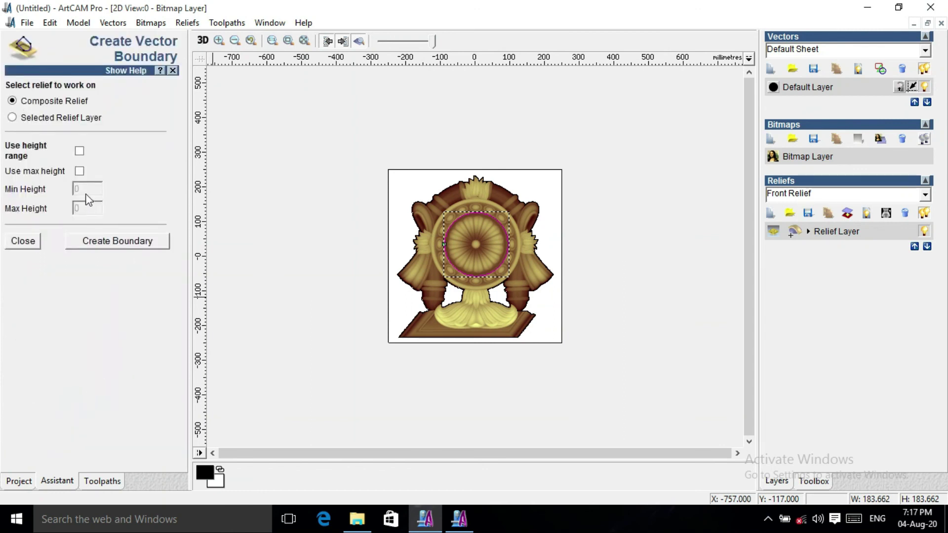
pyautogui.click(112, 242)
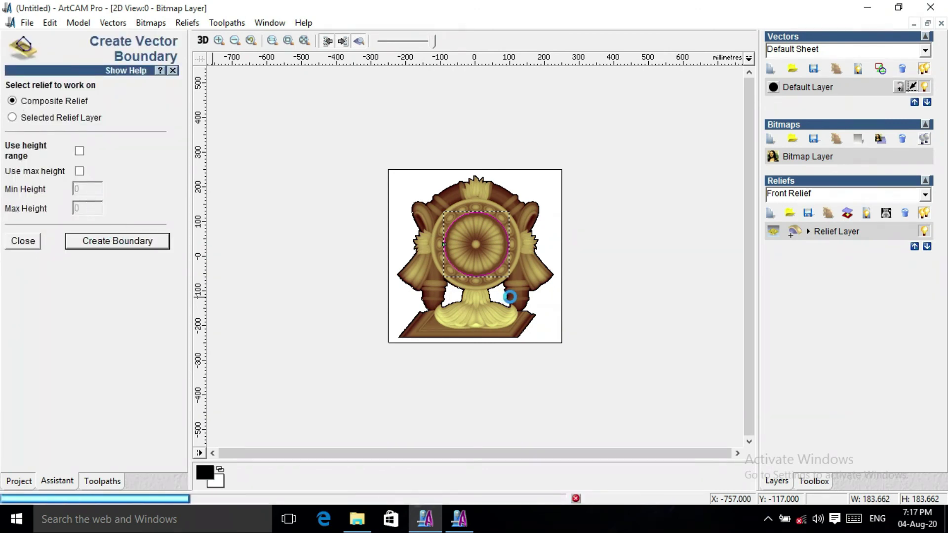